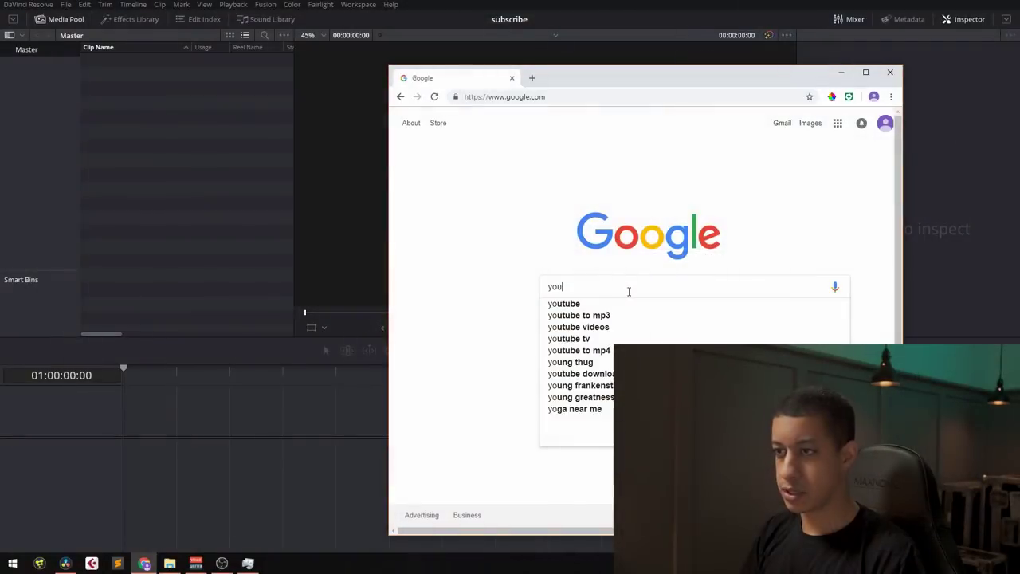
Search Google Images for youtube bell and filter the results to transparent images.
type("bell")
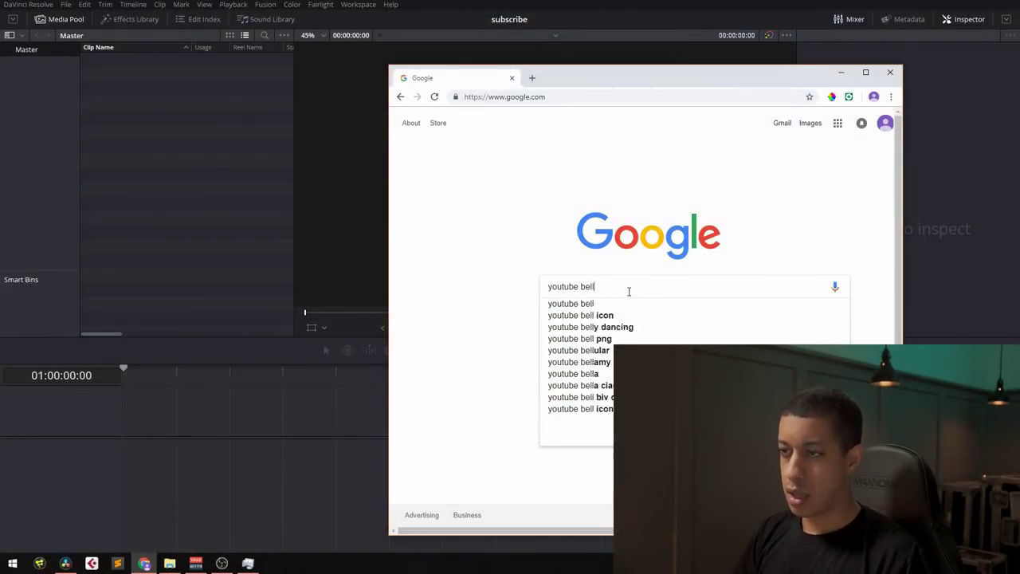
key("Return")
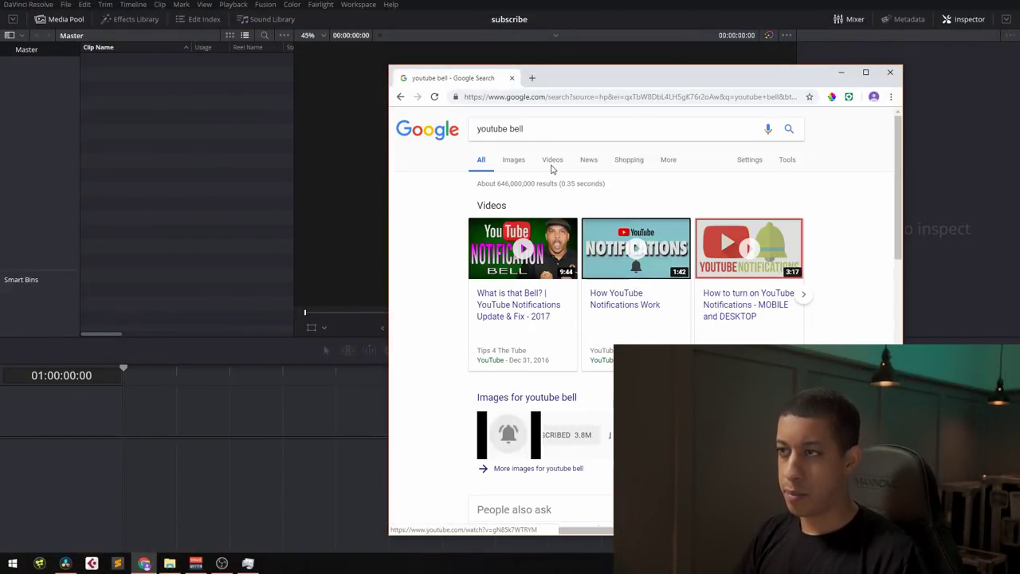
left_click(518, 162)
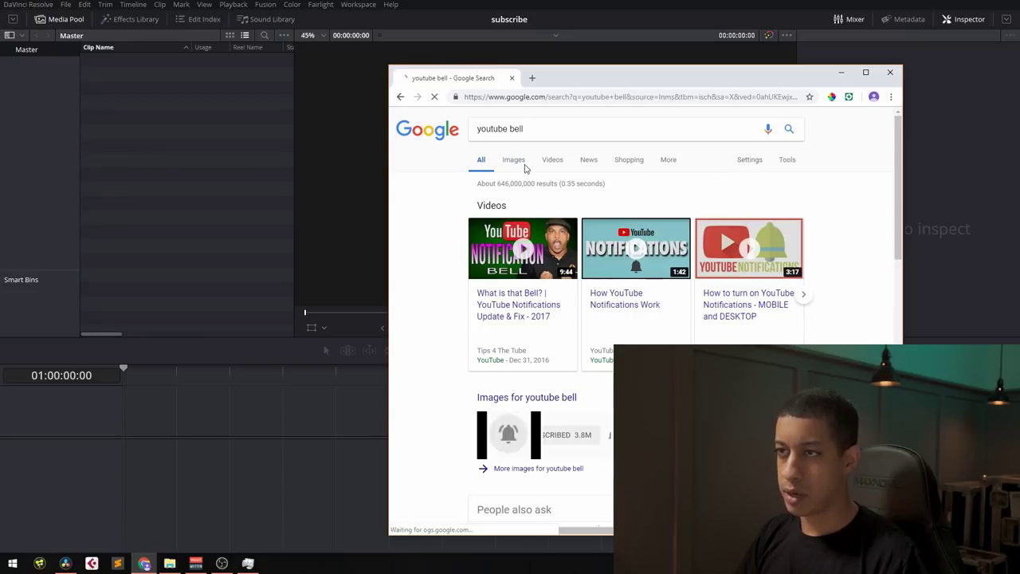
left_click(787, 160)
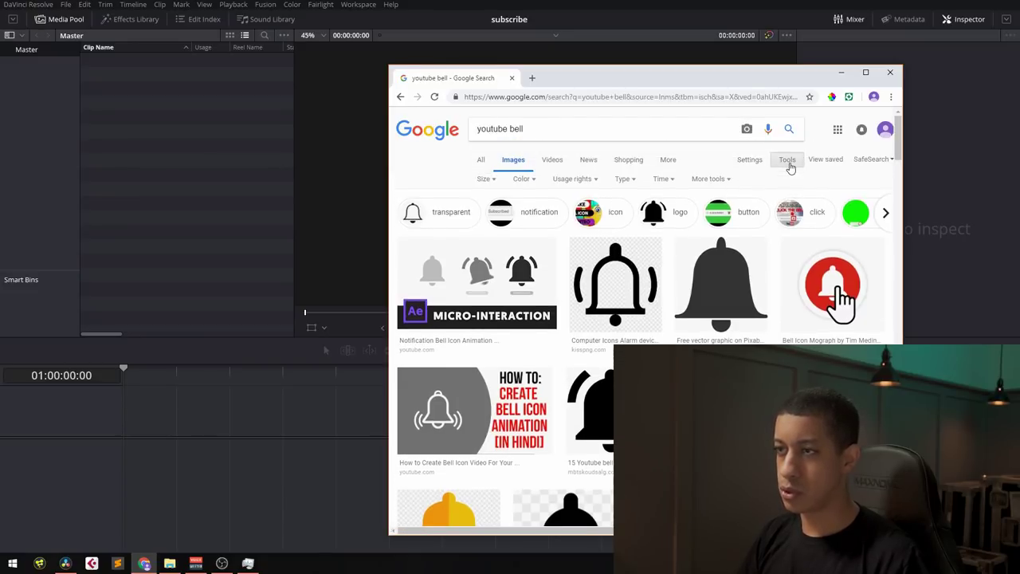
left_click(525, 182)
left_click(526, 249)
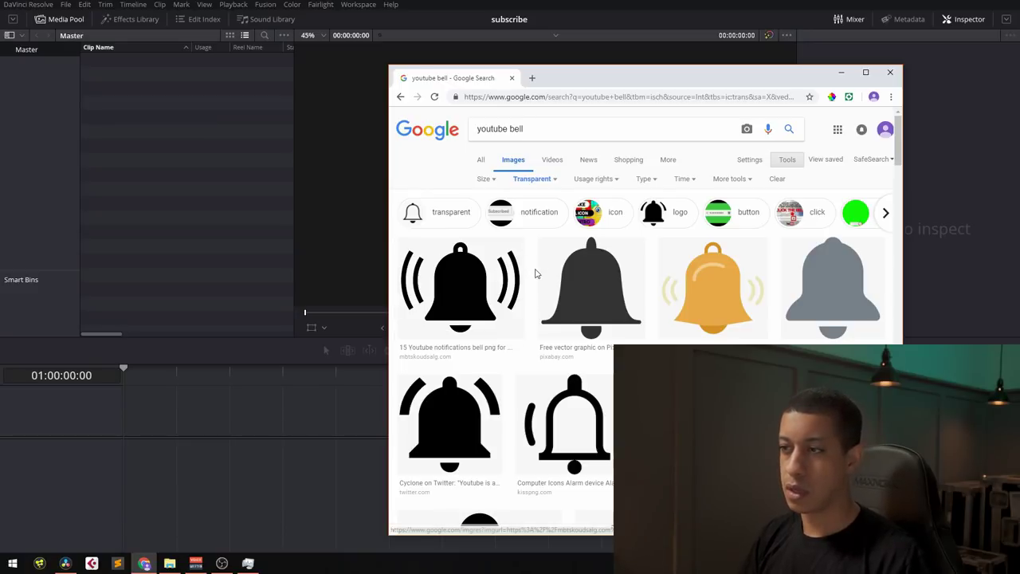
Browse the transparent bell images and preview the black ringing bell from Twitter.
scroll(479, 335, "down", 1)
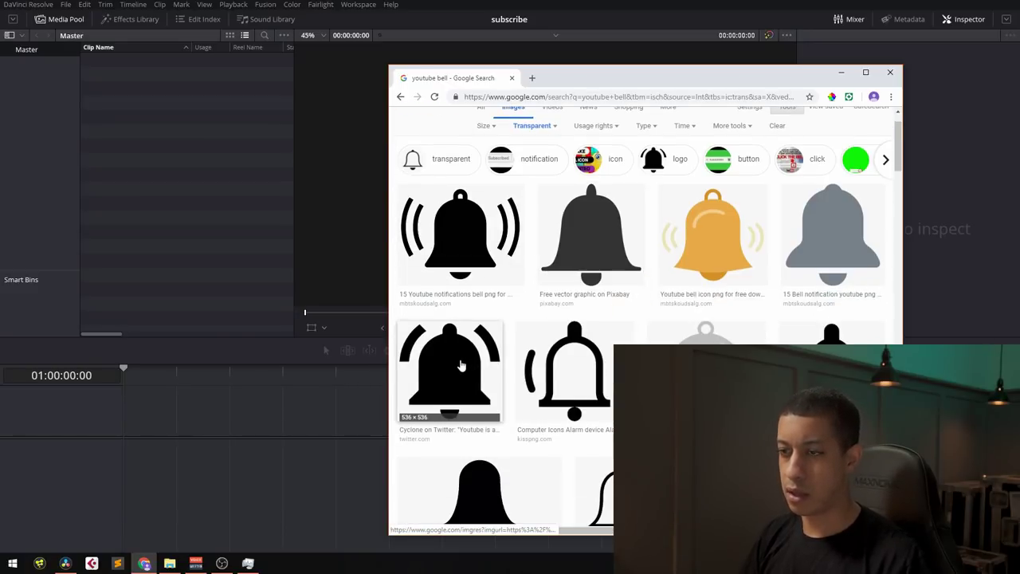
scroll(461, 335, "down", 3)
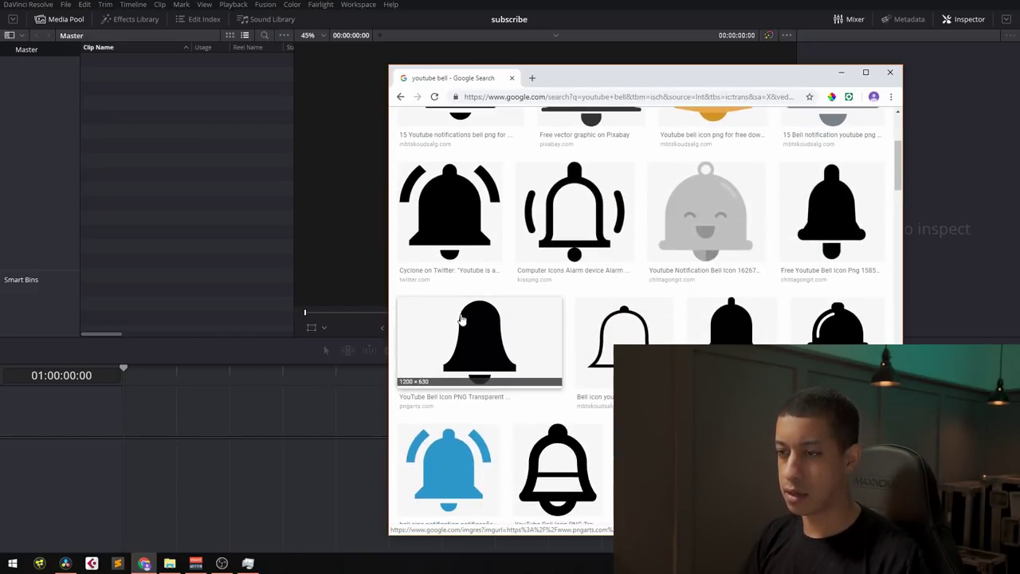
scroll(452, 221, "up", 2)
scroll(452, 222, "down", 2)
left_click(449, 223)
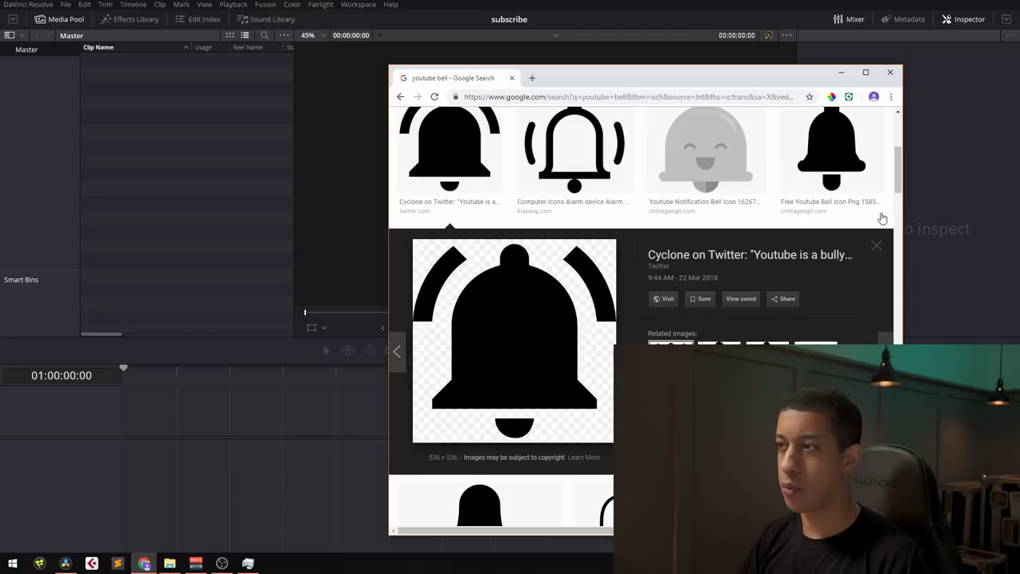
Close the browser and import Bell.png into the DaVinci Resolve media pool.
left_click(891, 73)
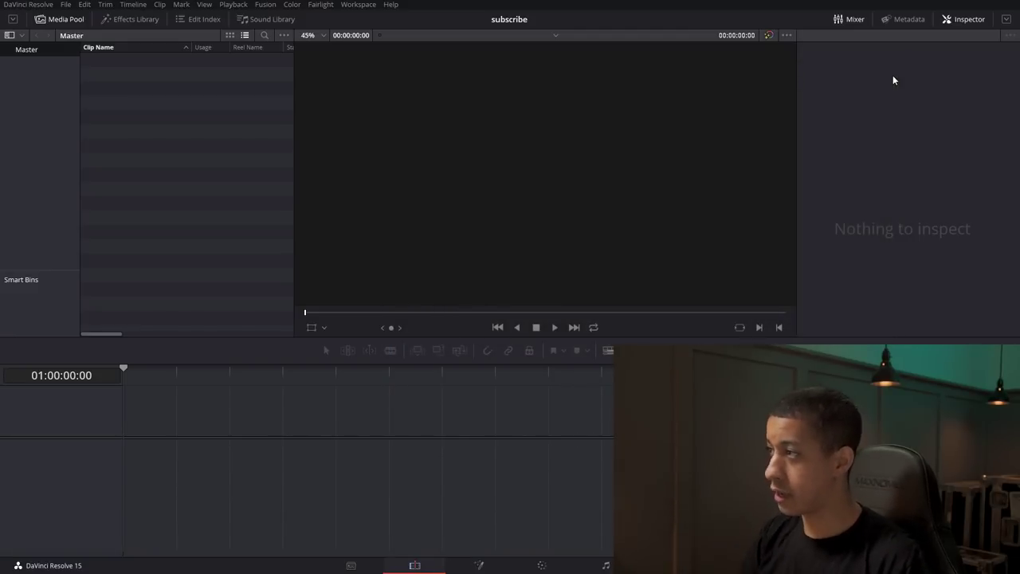
left_click_drag(1019, 135, 135, 190)
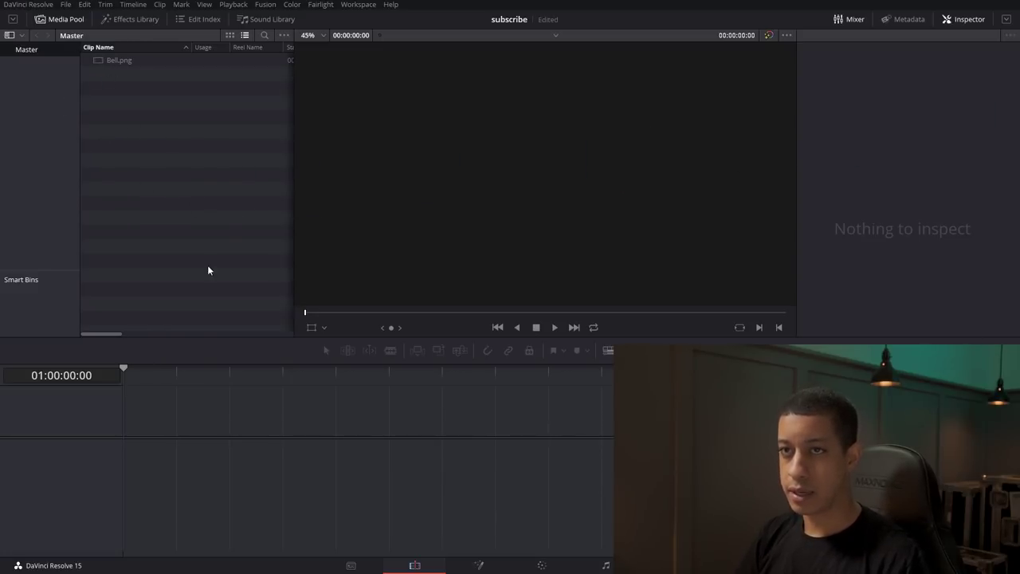
On the Fusion page, create a new Fusion composition with a frame rate of 30 and open it.
left_click(489, 568)
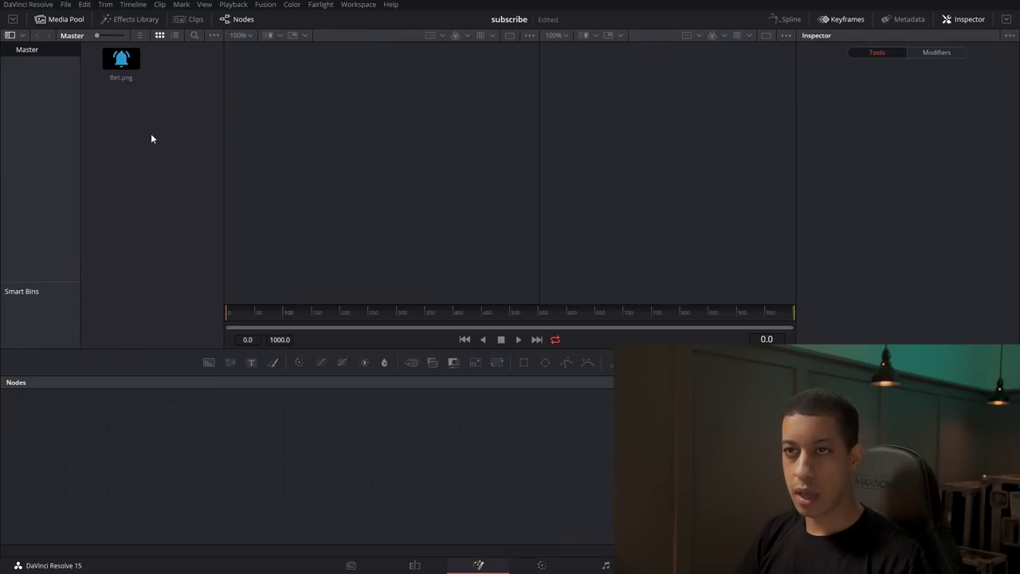
right_click(154, 138)
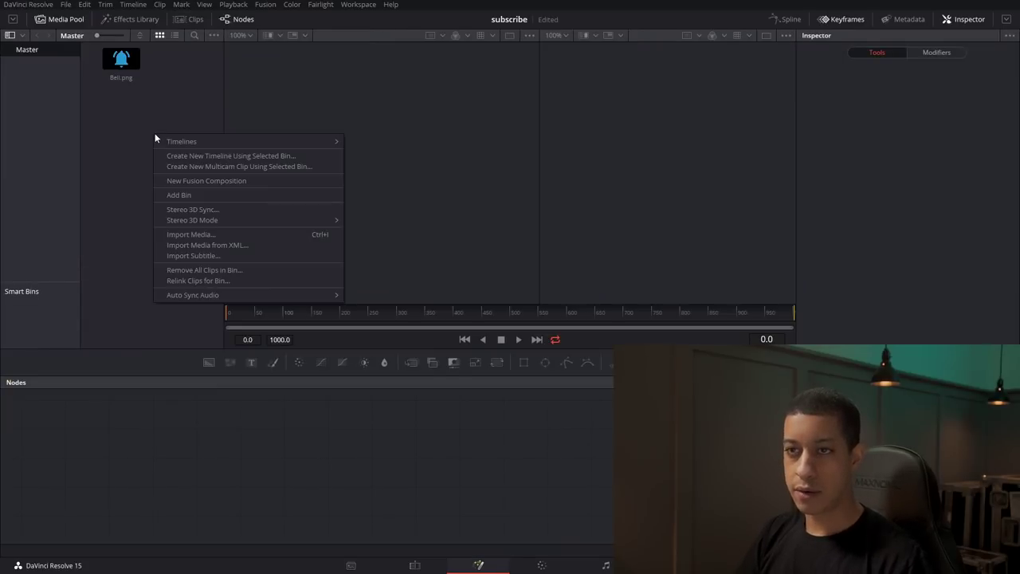
left_click(204, 180)
left_click(512, 298)
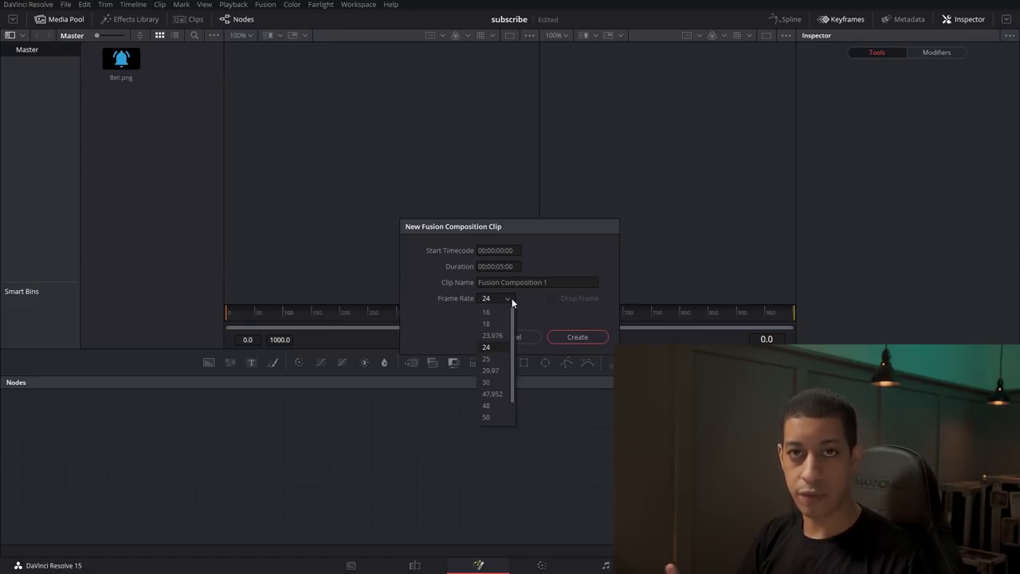
left_click(491, 382)
left_click(570, 338)
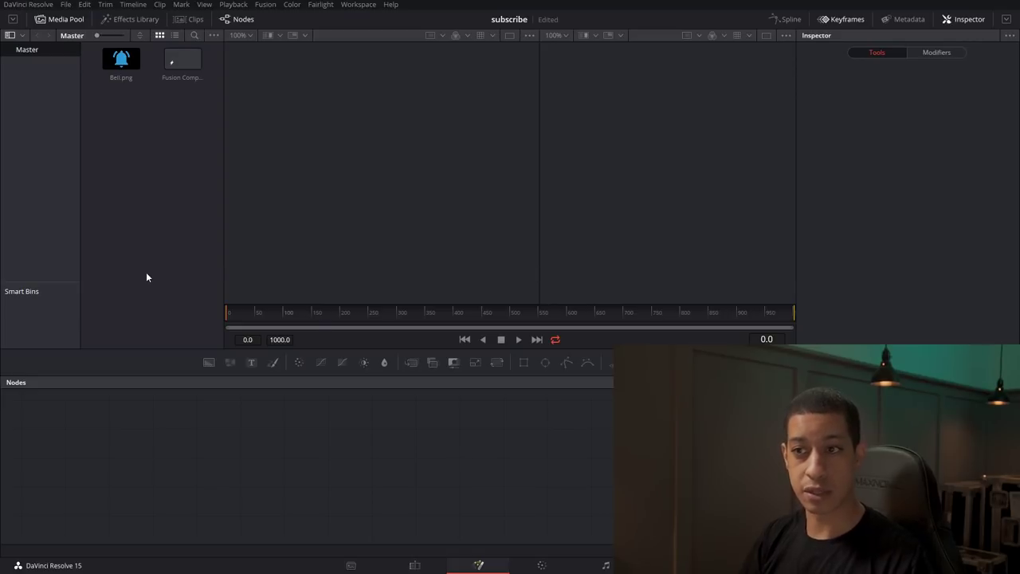
double_click(179, 64)
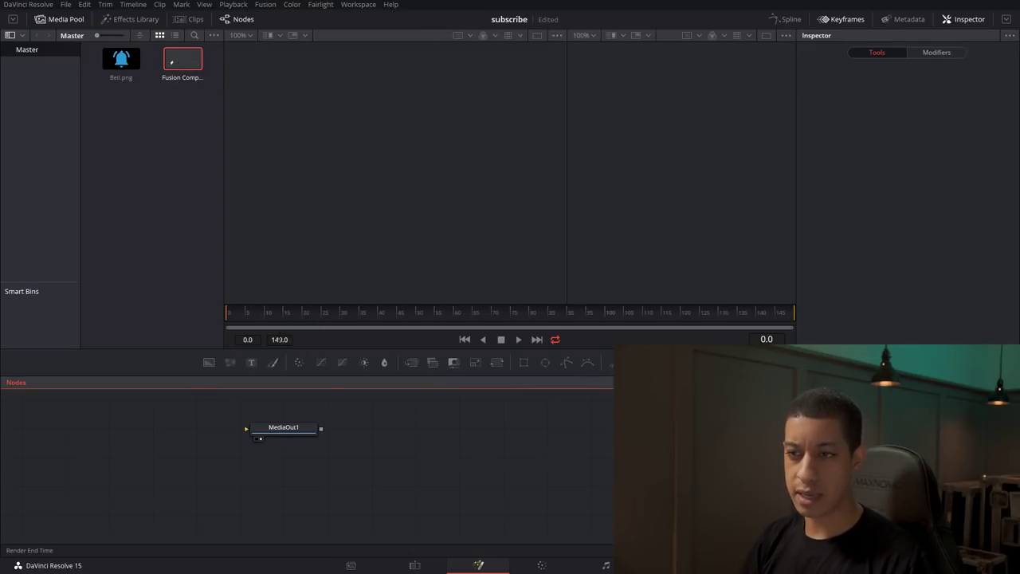
Set the playhead to frame 30 and add a Background node in front of the repositioned MediaOut1 node.
left_click(345, 325)
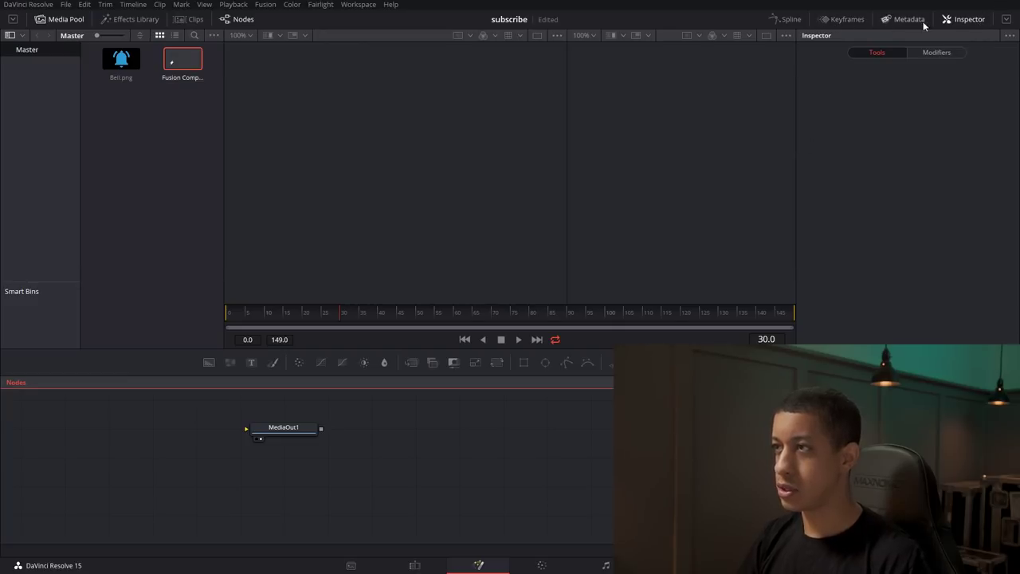
left_click_drag(302, 434, 425, 478)
left_click_drag(201, 361, 303, 480)
left_click(427, 478)
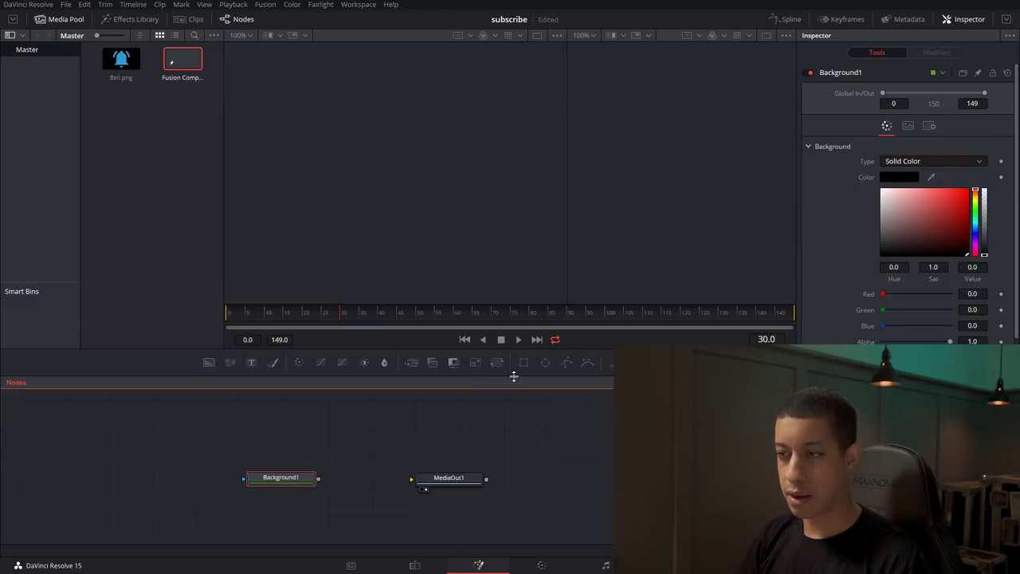
Add a Rectangle mask node connected to the effect mask input of Background1.
left_click_drag(523, 365, 243, 477)
left_click_drag(181, 474, 182, 479)
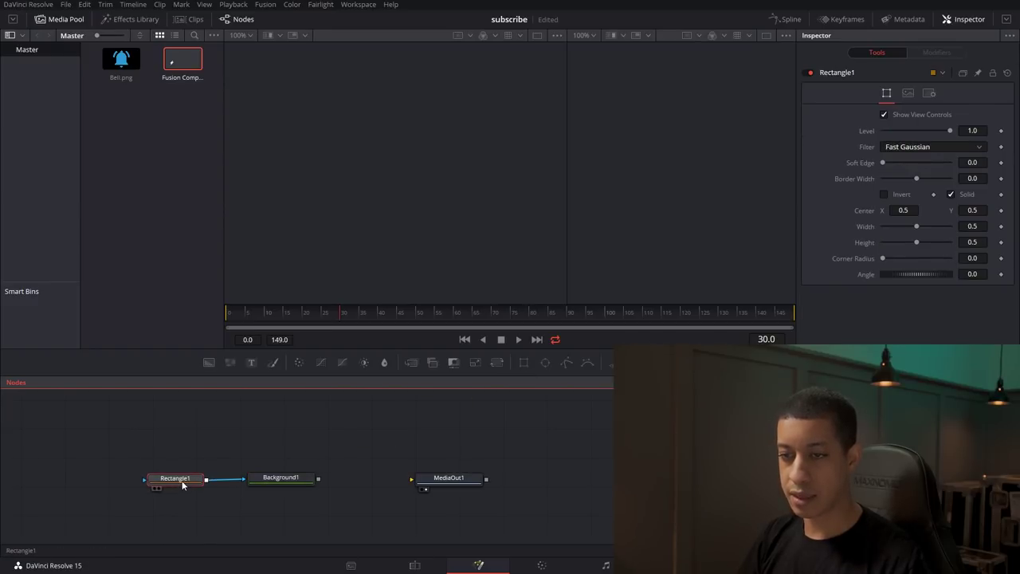
left_click(258, 482)
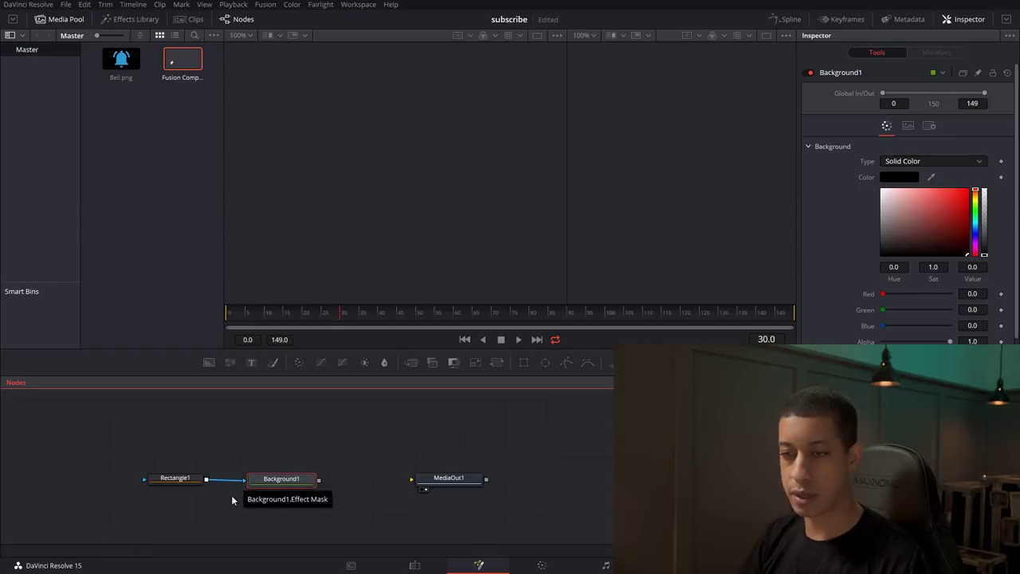
left_click(281, 482)
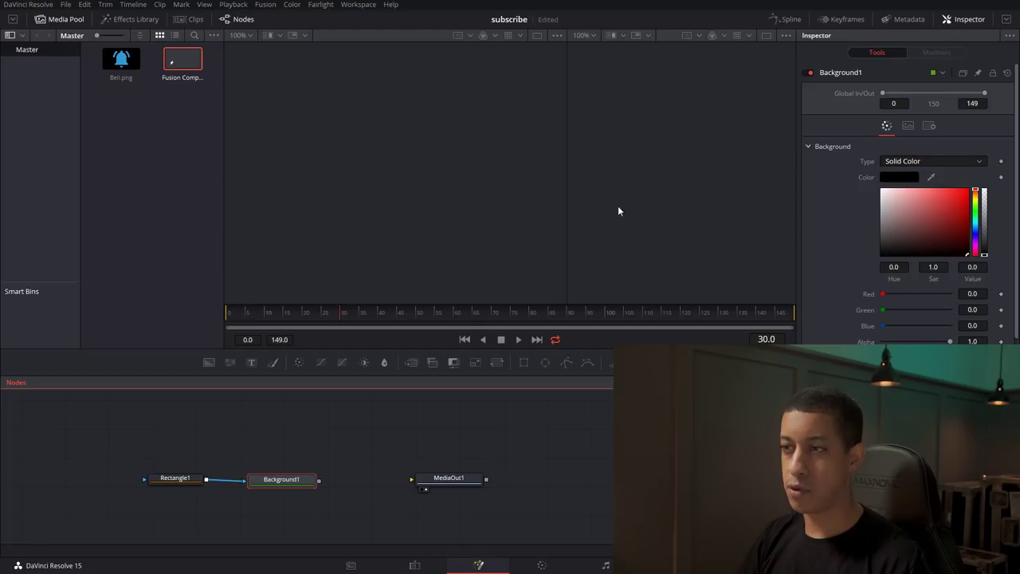
Show Background1 in the second viewer as a single view, and move MediaOut1 farther away from it.
left_click(274, 476)
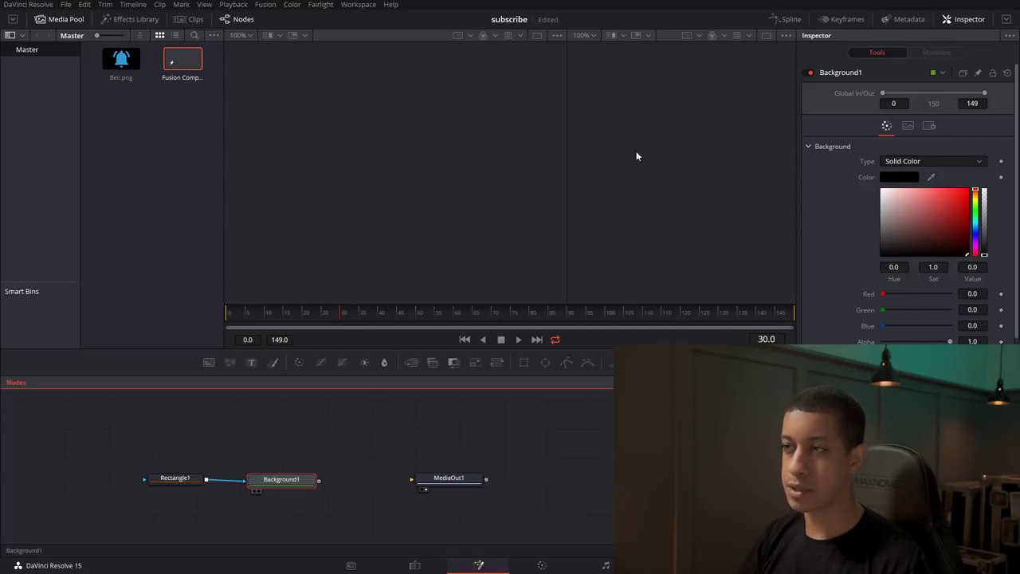
key("2")
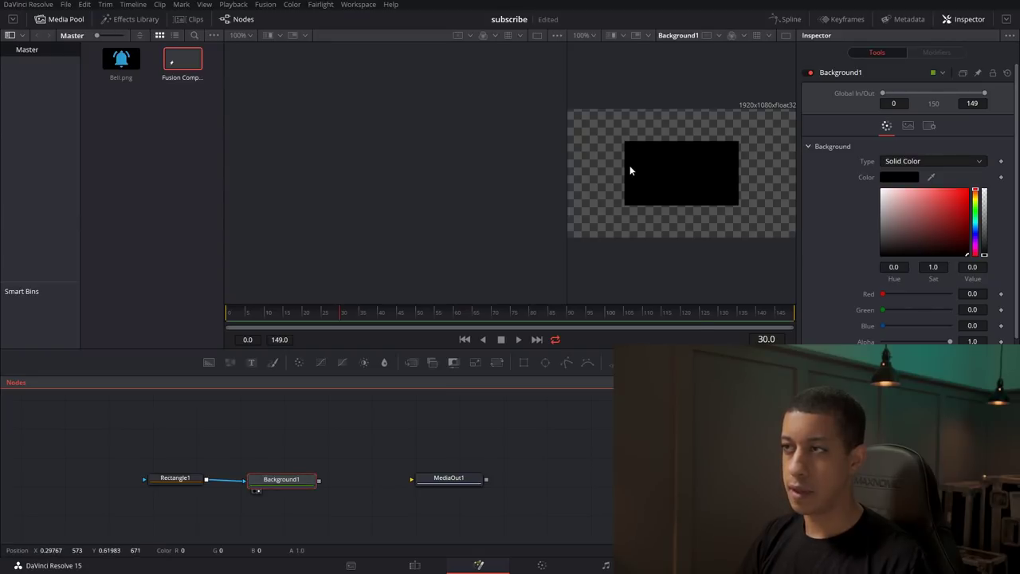
left_click(786, 37)
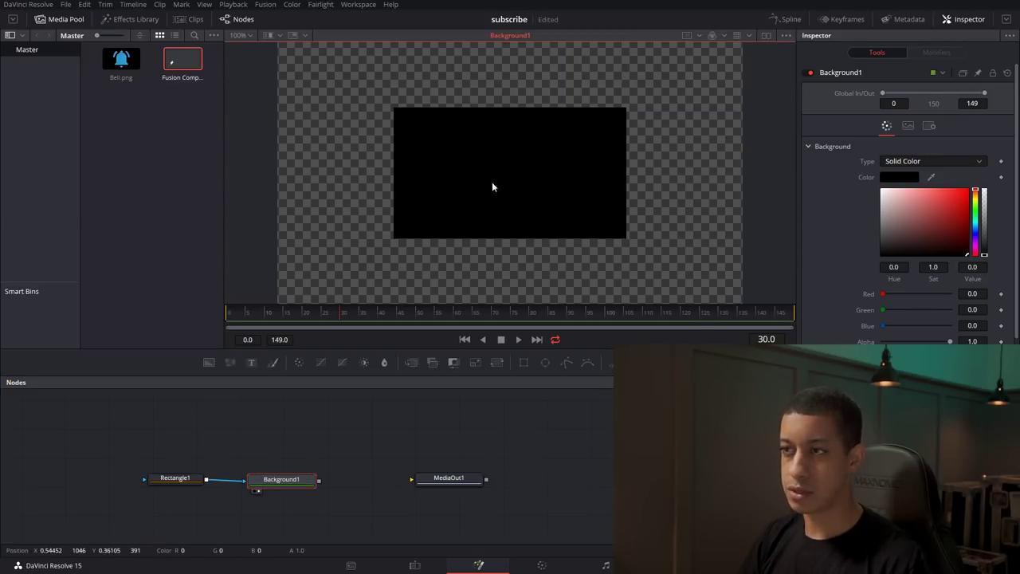
left_click_drag(444, 486, 603, 470)
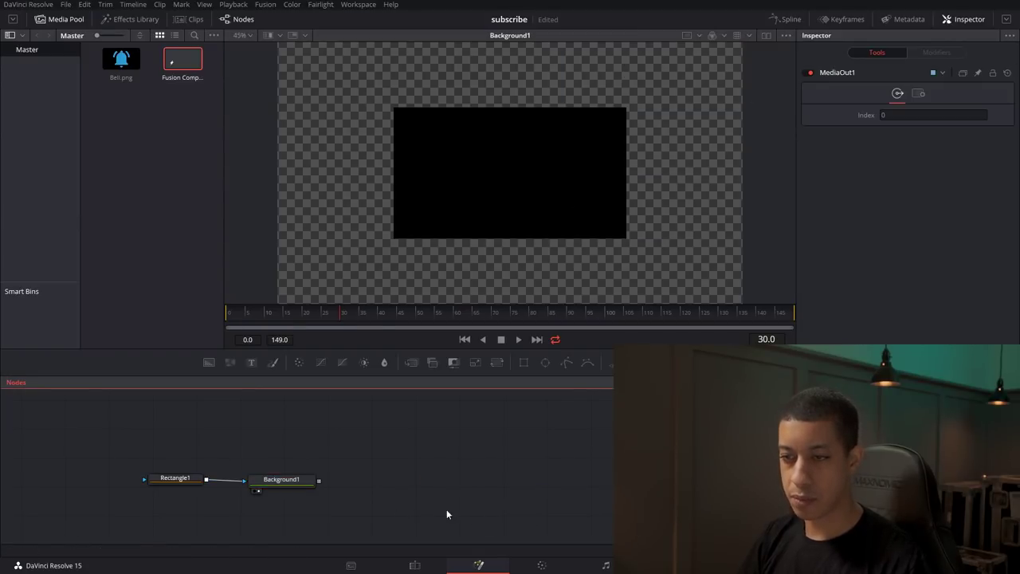
Change the Background1 solid color to red with saturation 0.988 and value 0.906.
left_click(296, 486)
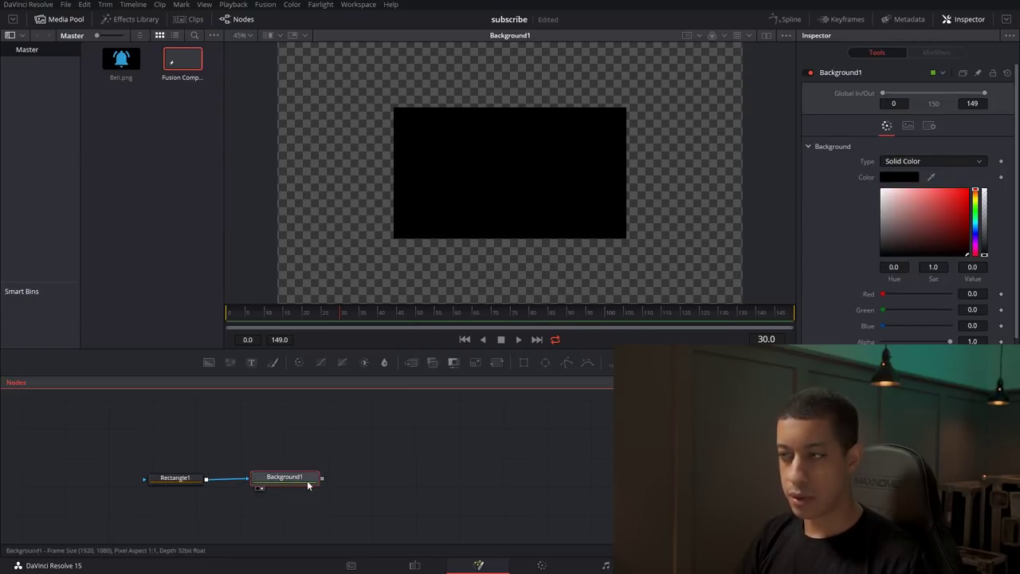
left_click(955, 196)
left_click_drag(954, 197, 970, 198)
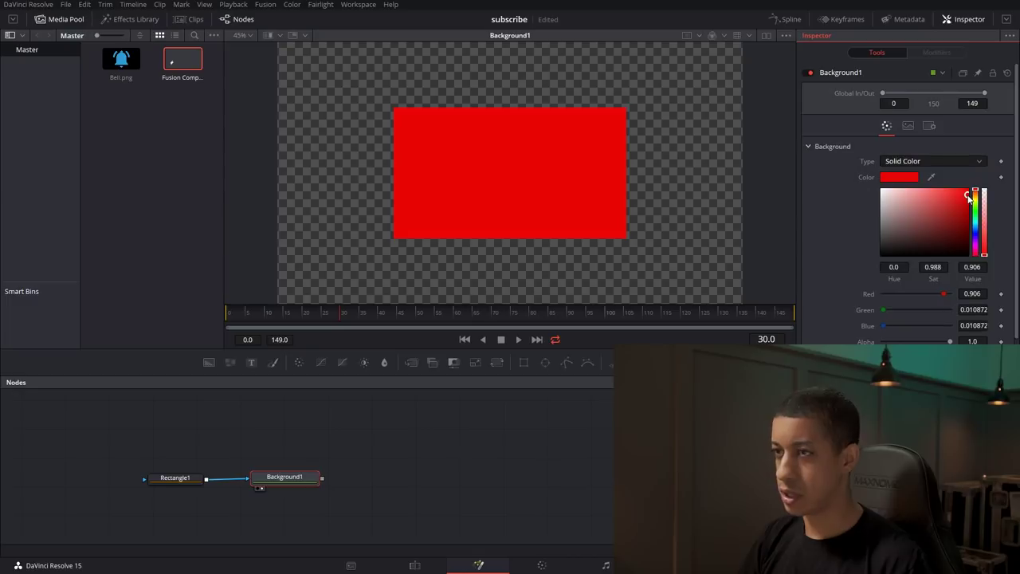
Shape the Rectangle1 mask into a button with width 0.22, height 0.094 and corner radius 0.063.
left_click(175, 479)
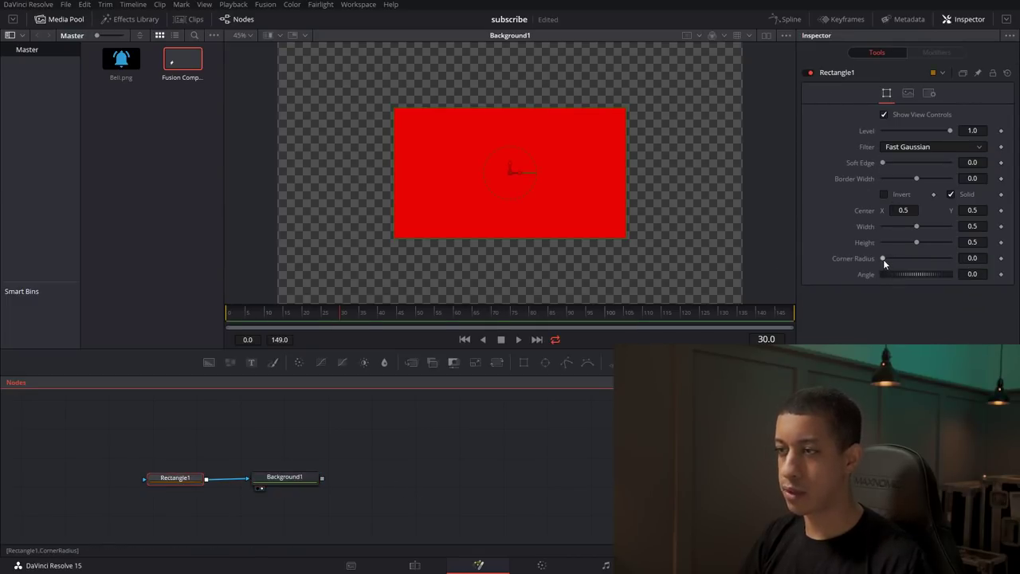
mouse_move(883, 259)
left_mouse_down()
mouse_move(906, 241)
mouse_move(892, 242)
mouse_move(905, 228)
mouse_move(891, 241)
left_mouse_up()
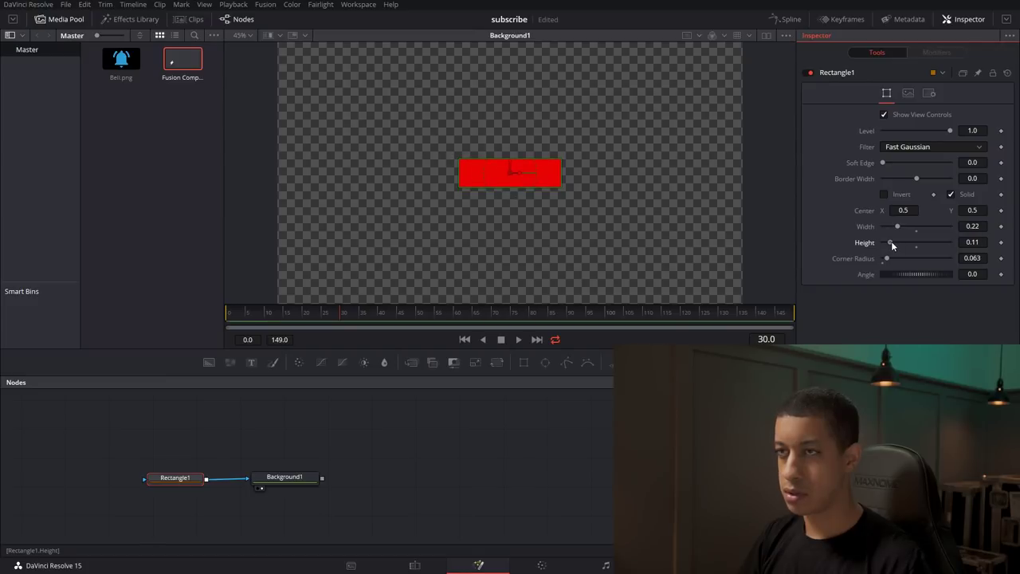
left_click(653, 171)
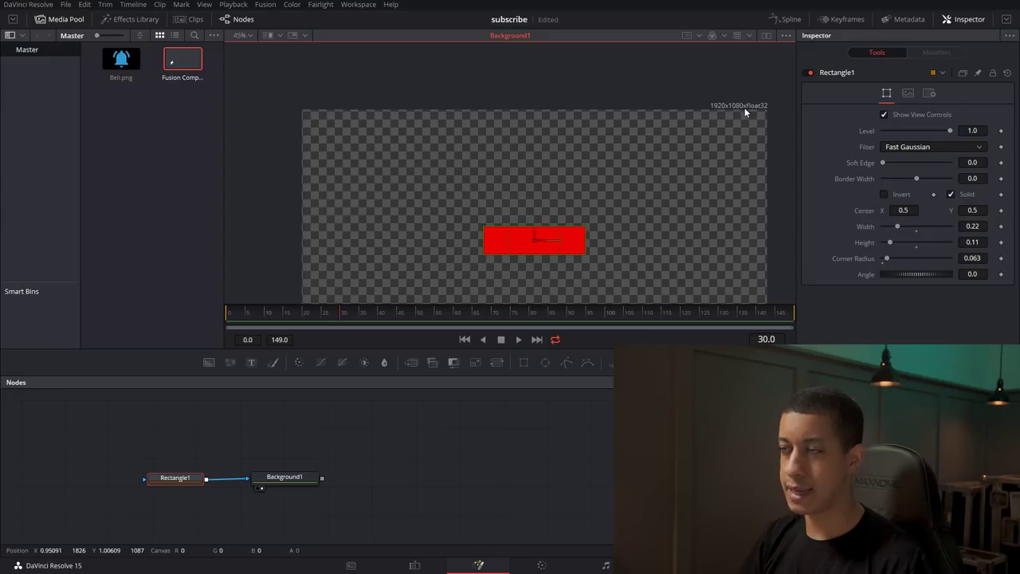
left_click_drag(693, 215, 689, 172)
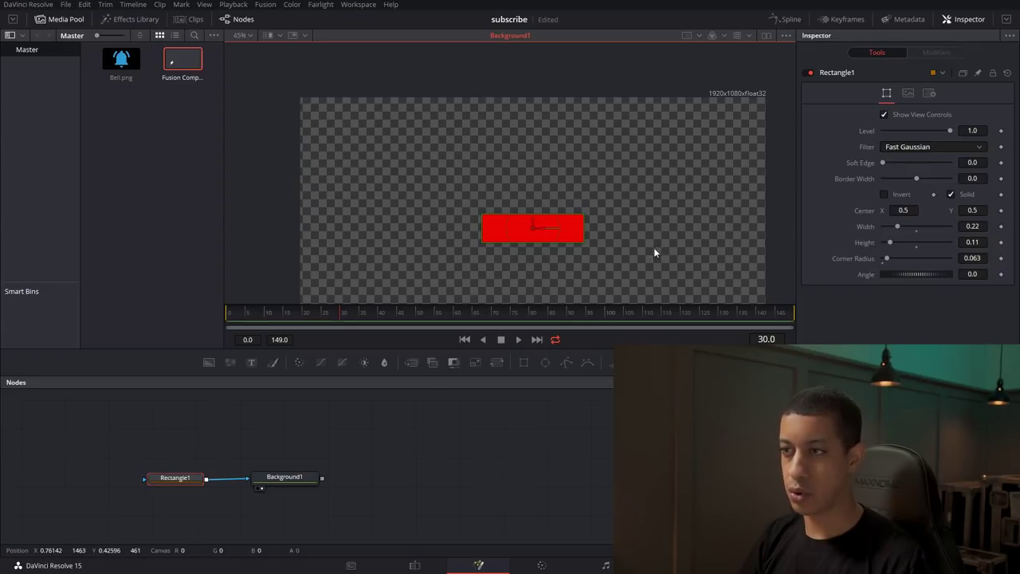
left_click_drag(649, 253, 645, 209)
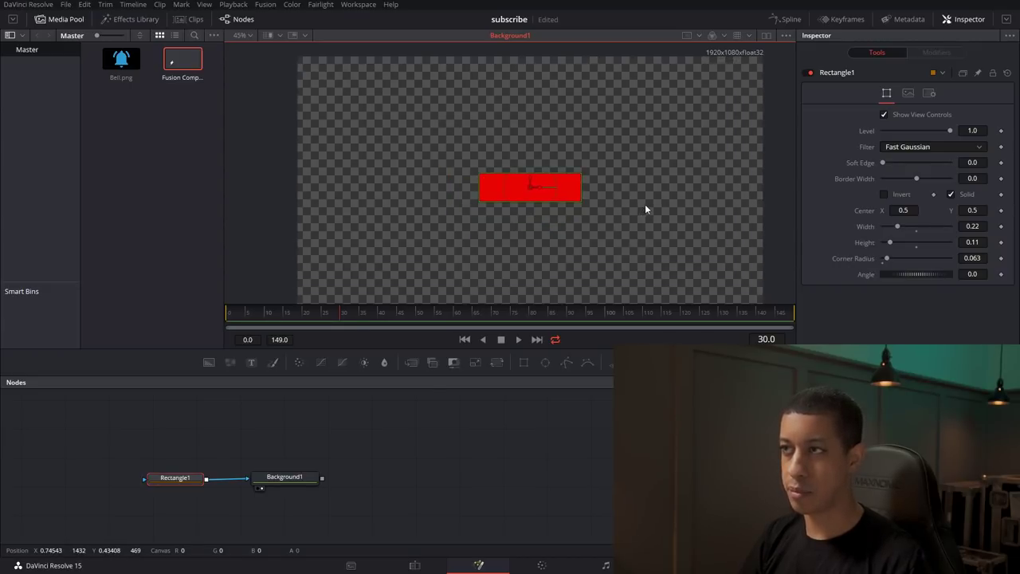
scroll(666, 228, "down", 2)
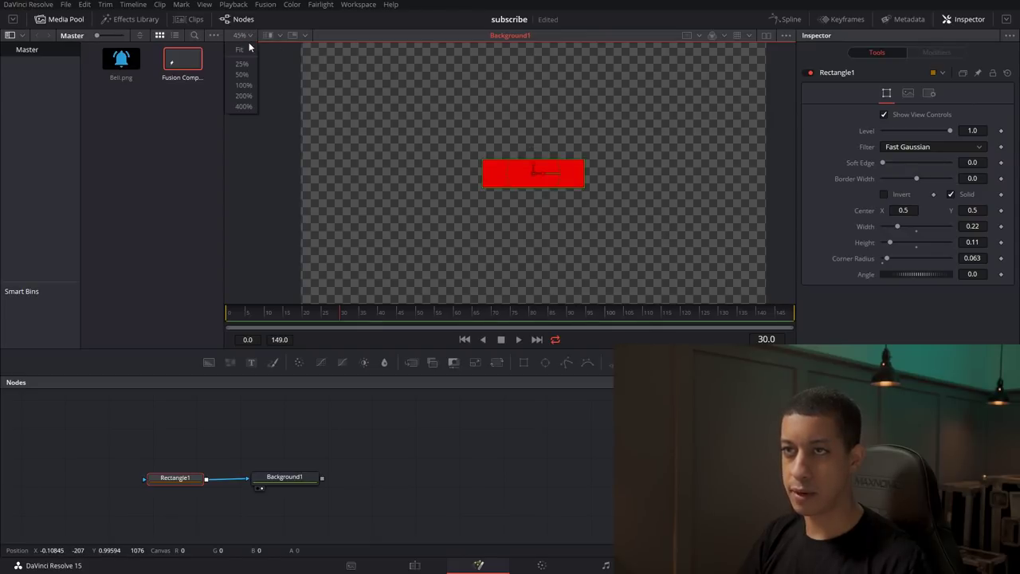
scroll(249, 45, "right", 2)
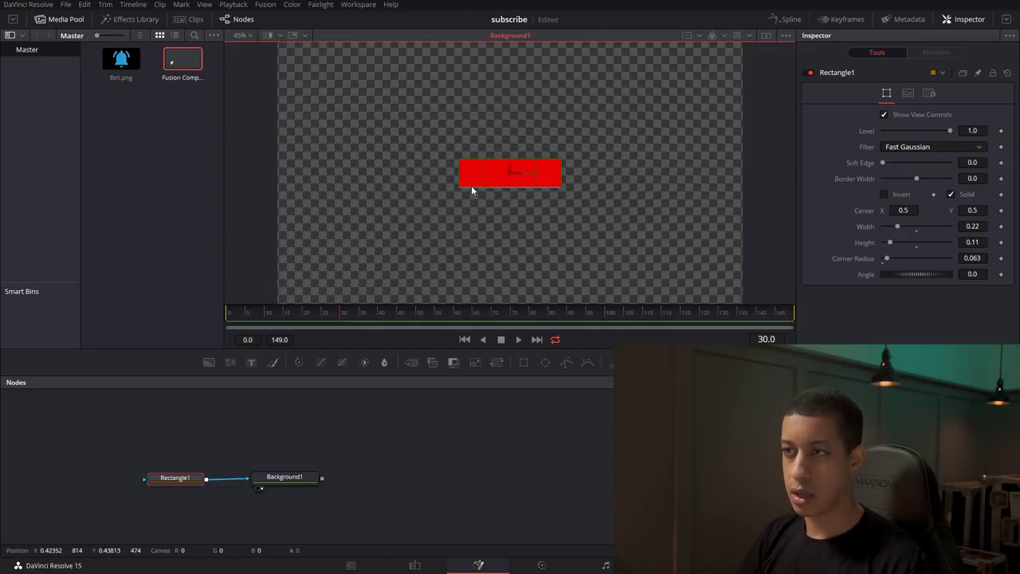
left_click_drag(891, 243, 889, 243)
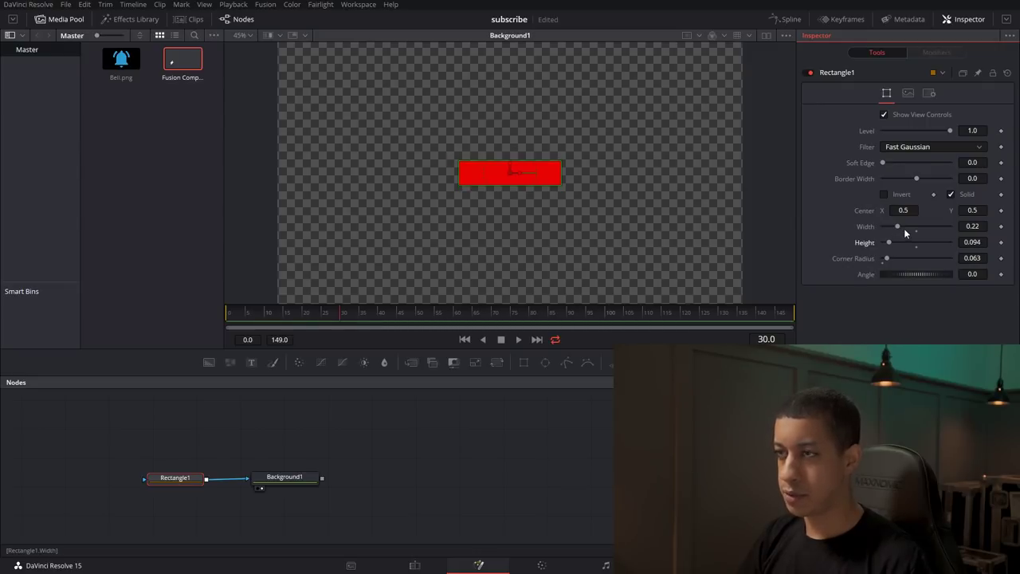
Add a Text+ node above Background1 and merge its output over Background1, leaving space before the merge node.
left_click_drag(261, 363, 285, 424)
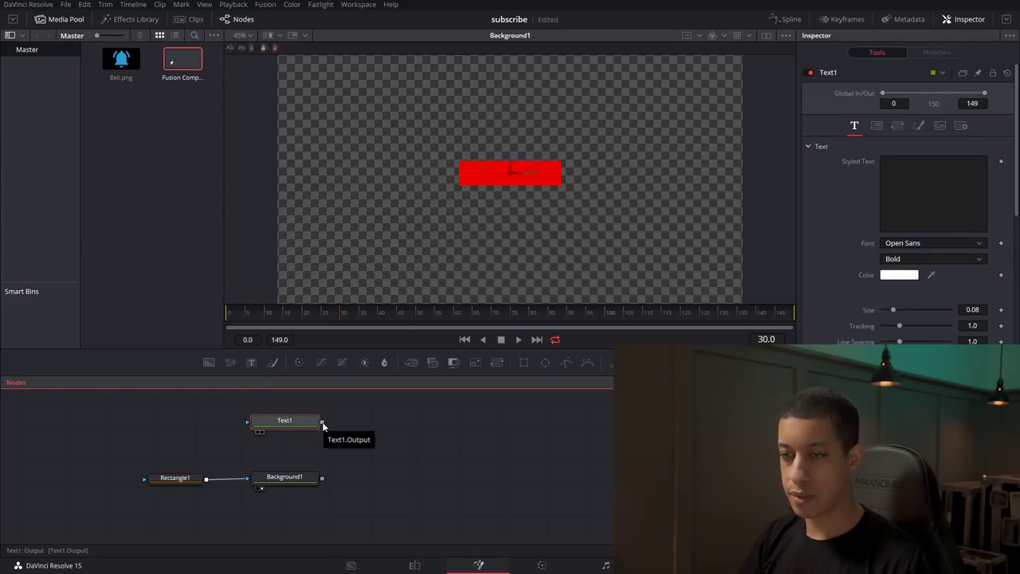
mouse_move(322, 422)
left_mouse_down()
mouse_move(370, 424)
mouse_move(323, 483)
mouse_move(329, 427)
left_mouse_up()
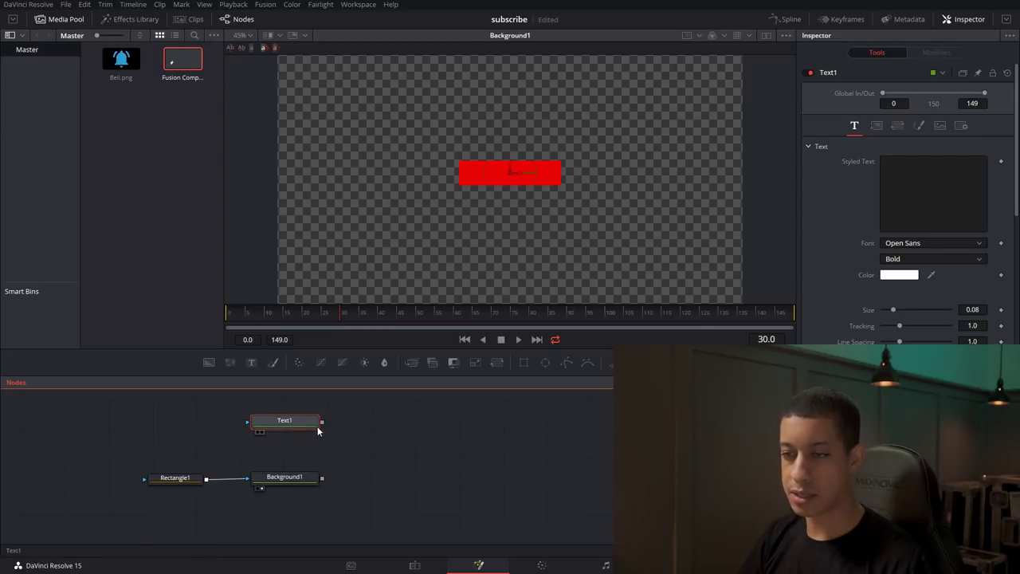
left_click_drag(322, 422, 321, 479)
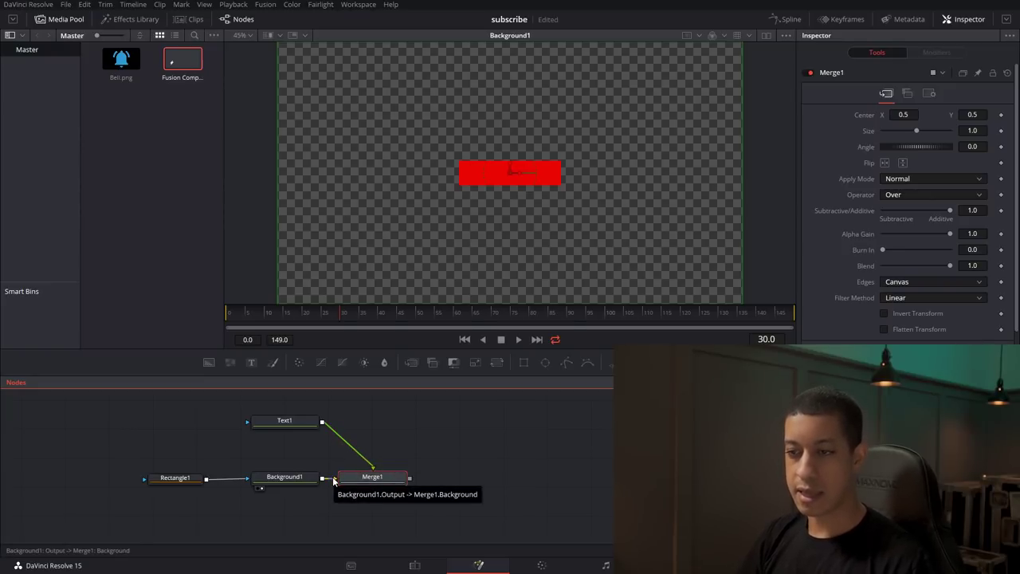
left_click_drag(342, 477, 427, 480)
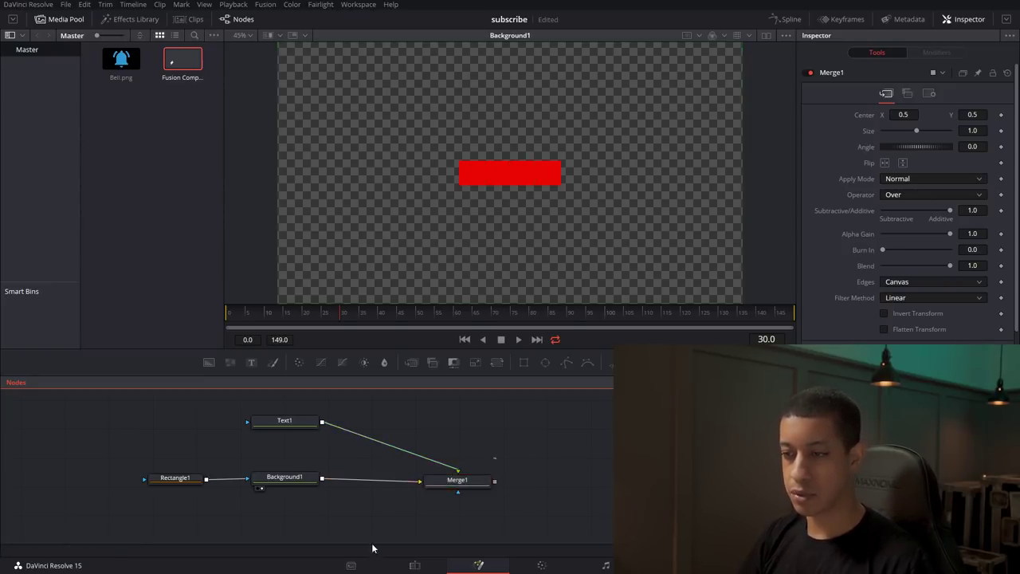
Delete the merge and join Text1 and Background1 through a new merge node spaced farther from Background1.
key("Delete")
left_click_drag(321, 460, 323, 418)
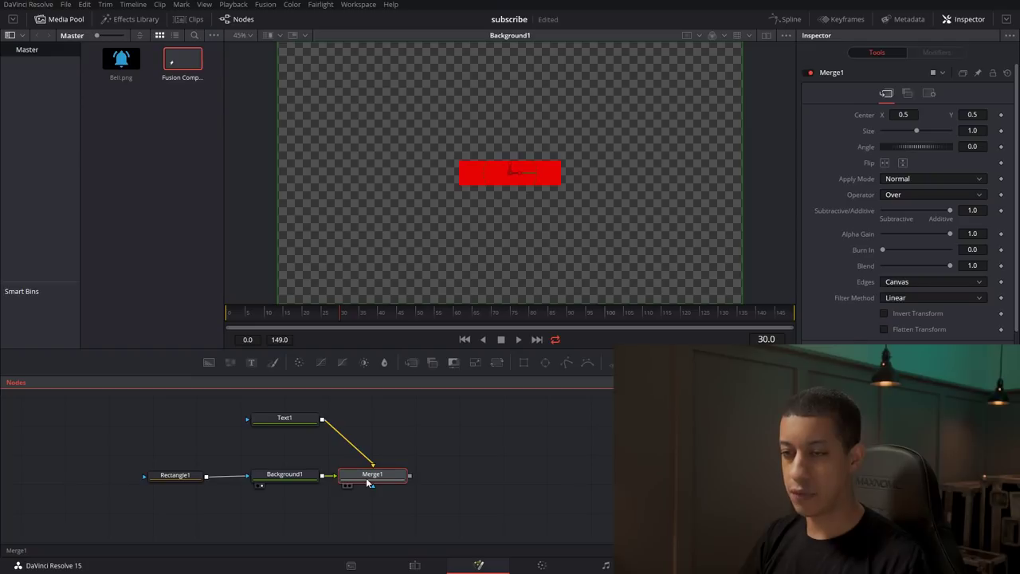
left_click_drag(368, 482, 424, 476)
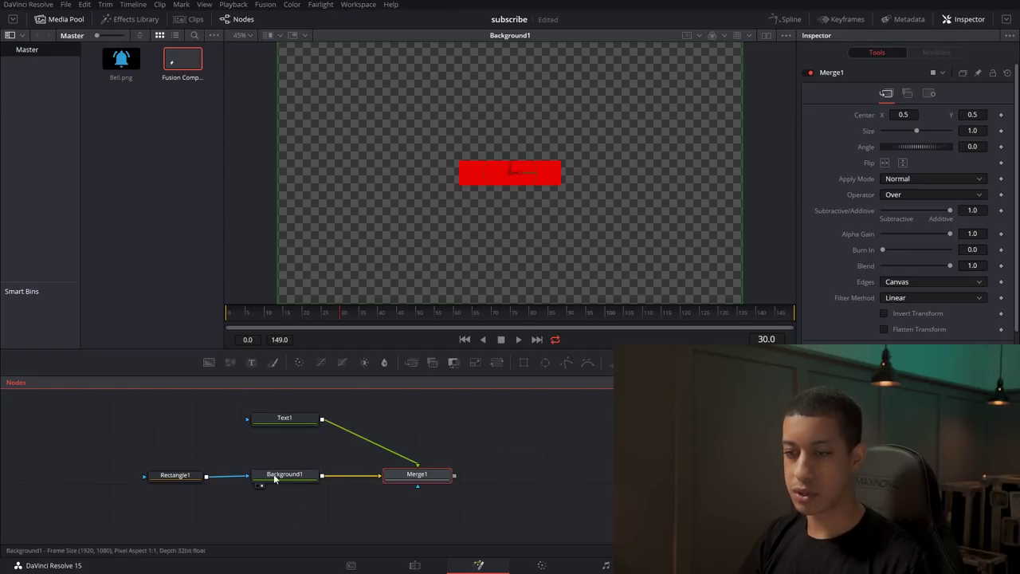
Show Merge1 in the viewer and open Text1's styled text for editing.
left_click_drag(416, 480, 504, 179)
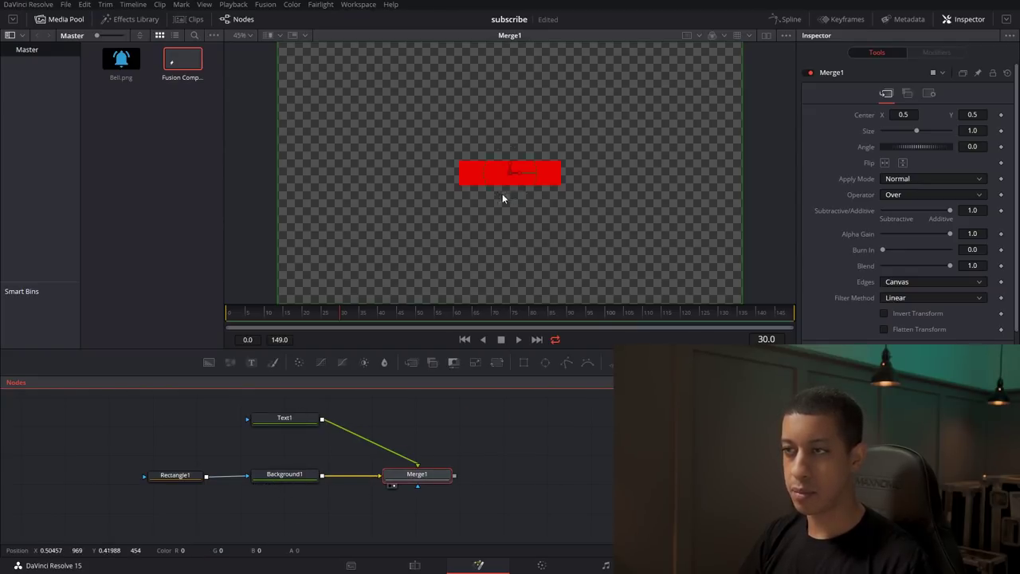
left_click(297, 418)
left_click(885, 192)
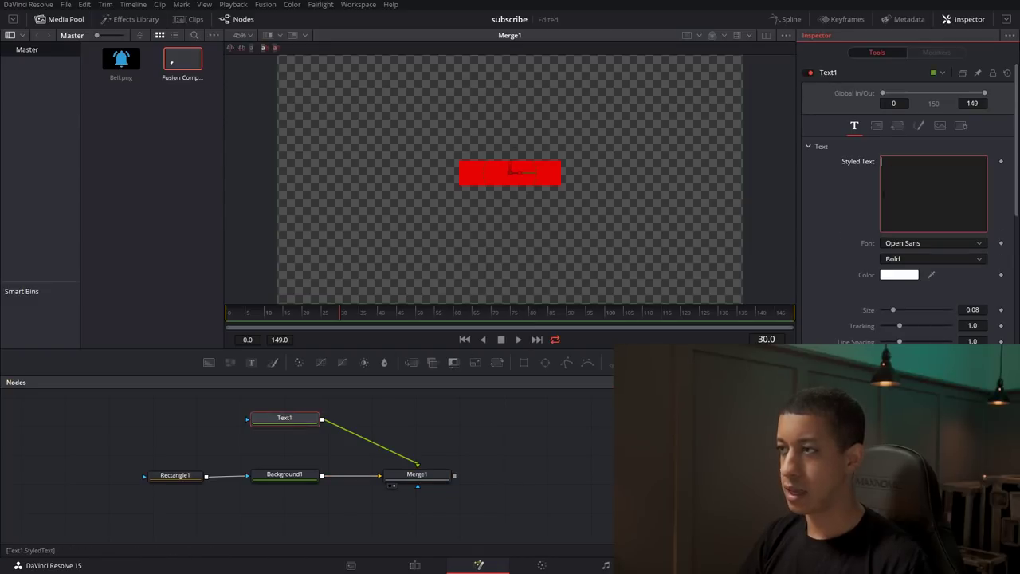
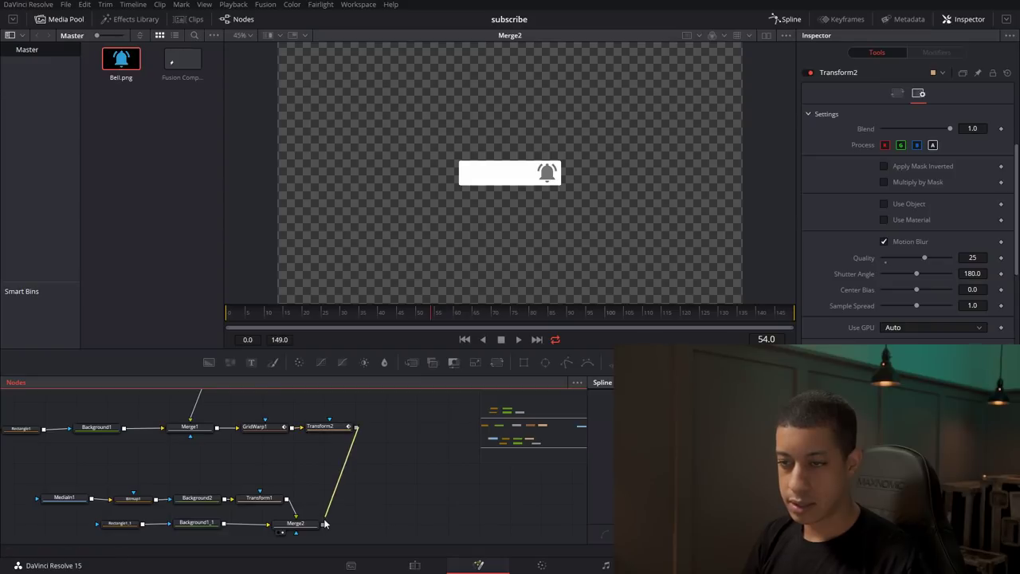
Merge Transform2 as foreground over Merge2, show the new merge in the viewer and check it at frame 41.
left_click_drag(370, 518, 329, 466)
key("1")
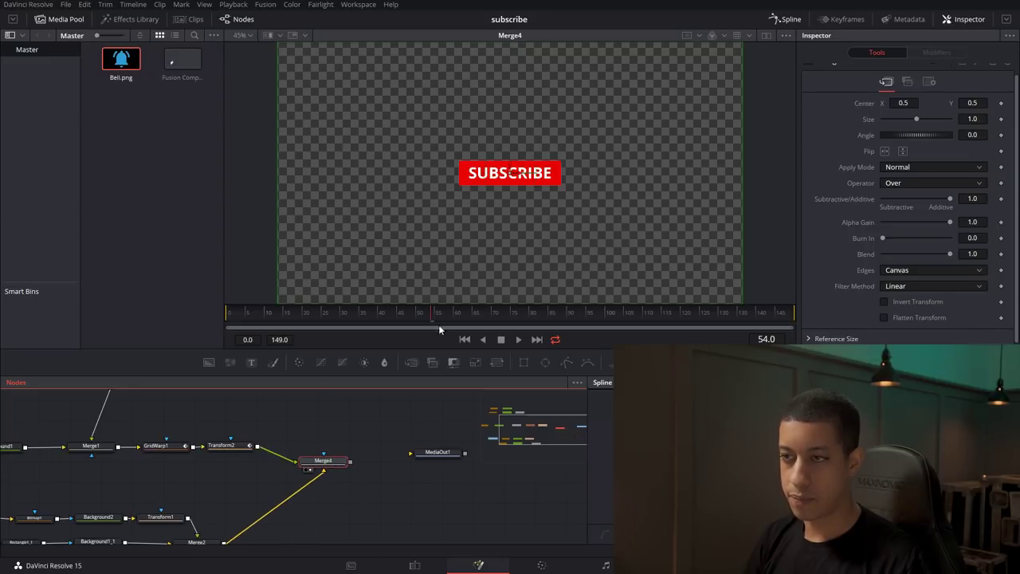
mouse_move(380, 317)
left_mouse_down()
mouse_move(368, 320)
mouse_move(399, 329)
mouse_move(376, 327)
mouse_move(383, 332)
left_mouse_up()
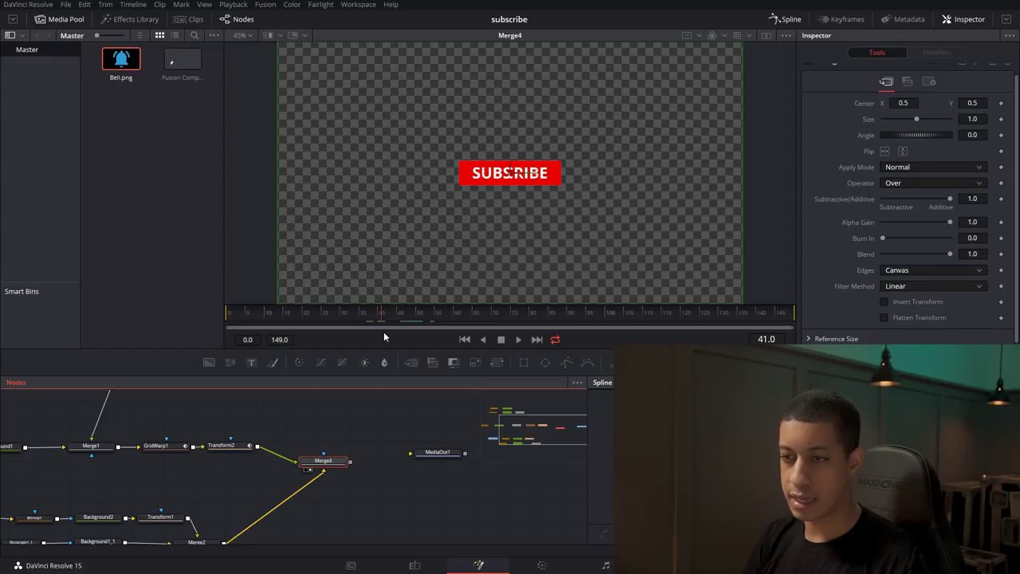
left_click_drag(306, 522, 358, 472)
left_click_drag(371, 412, 379, 440)
Show Merge2 beside Merge4 in a dual-viewer layout with the media pool hidden.
left_click(255, 494)
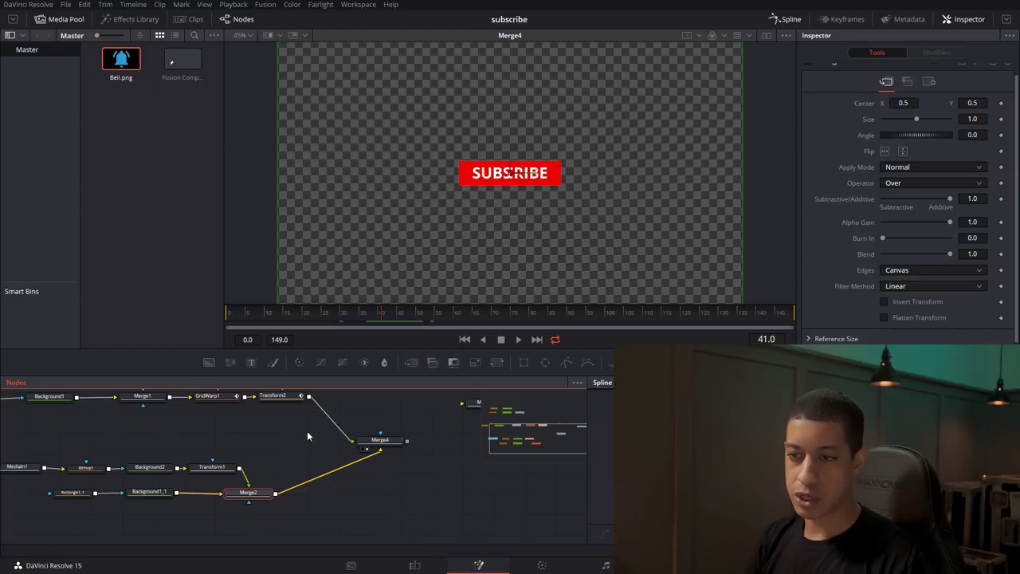
left_click(765, 35)
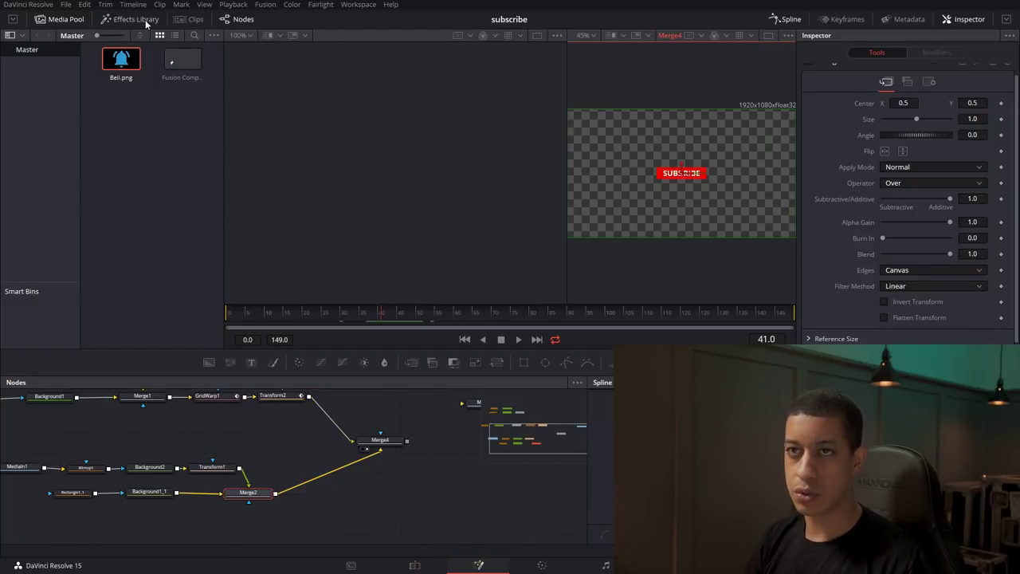
left_click(68, 19)
left_click_drag(245, 492, 217, 184)
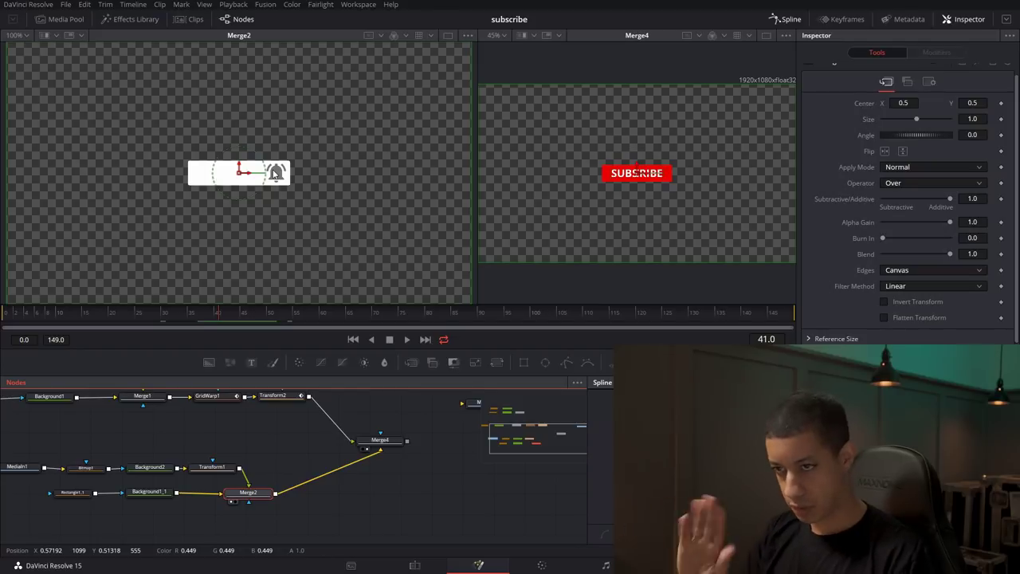
Insert a Transform node between Merge2 and Merge4.
key("shift+space")
type("tran")
key("Return")
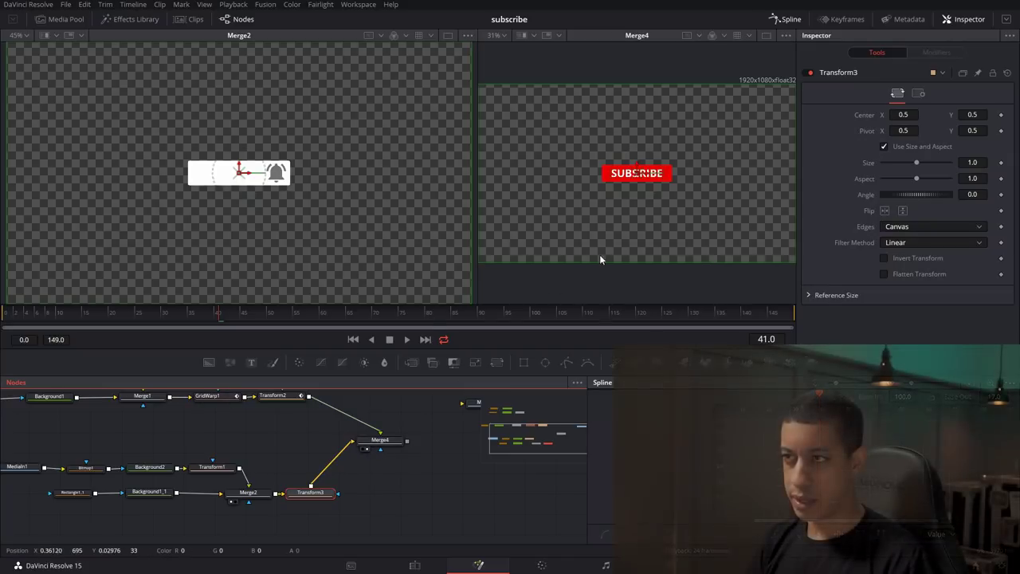
Keyframe Transform3's center at X 0.5 on frame 39 and X 0.562785 on frame 45, and play back the slide.
left_click_drag(220, 319, 211, 314)
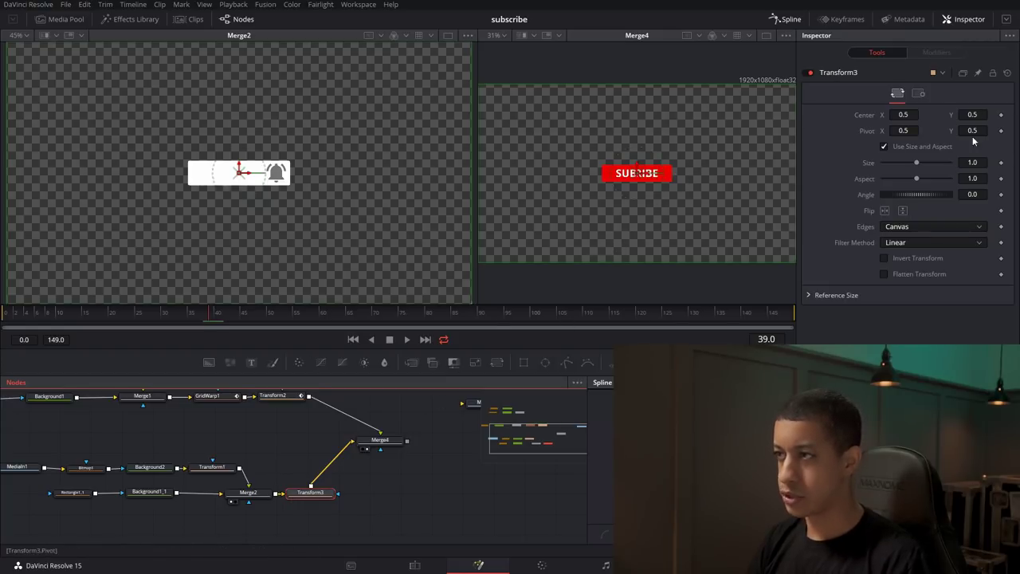
left_click(1001, 116)
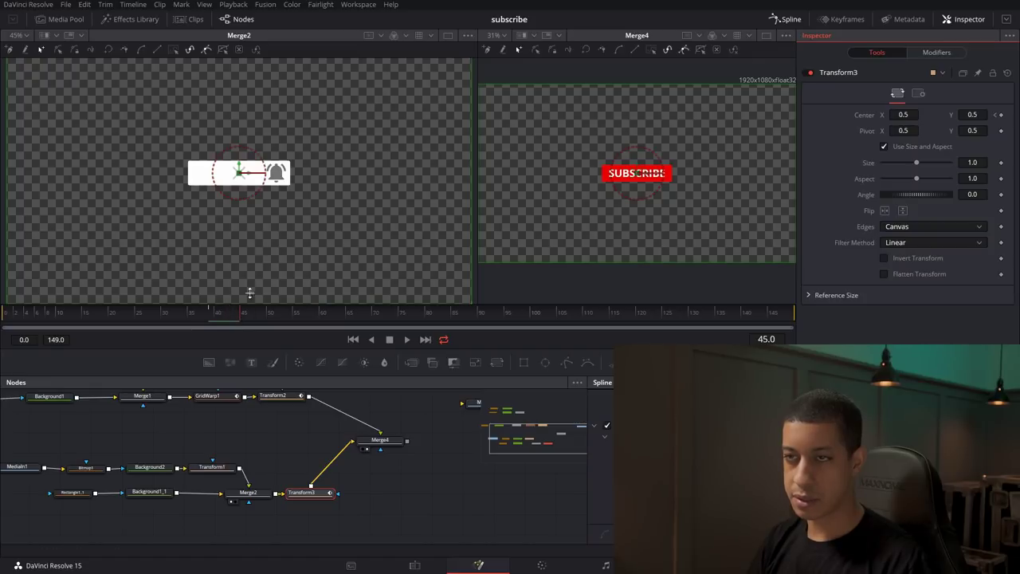
left_click_drag(248, 177, 277, 183)
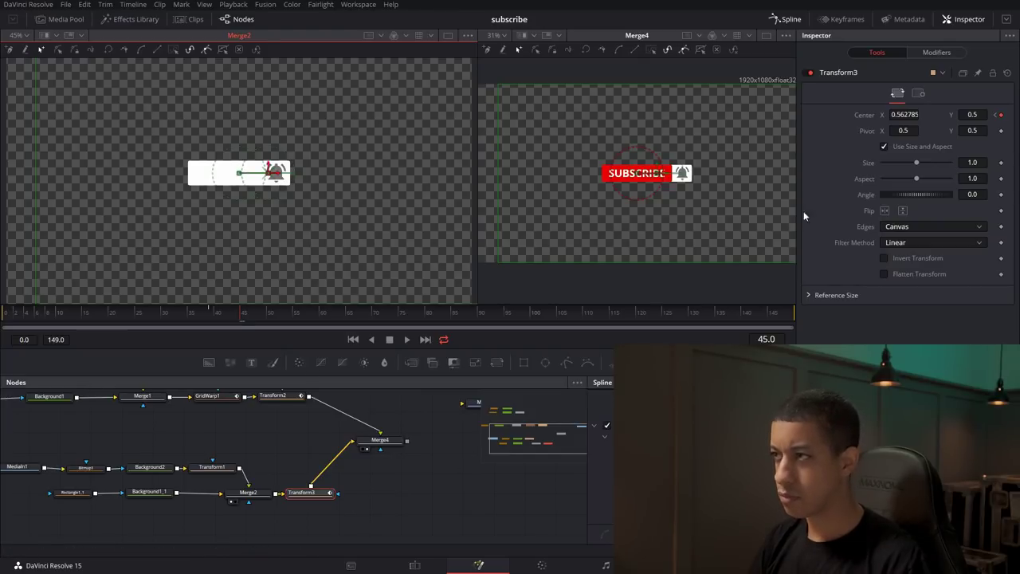
left_click_drag(241, 316, 249, 317)
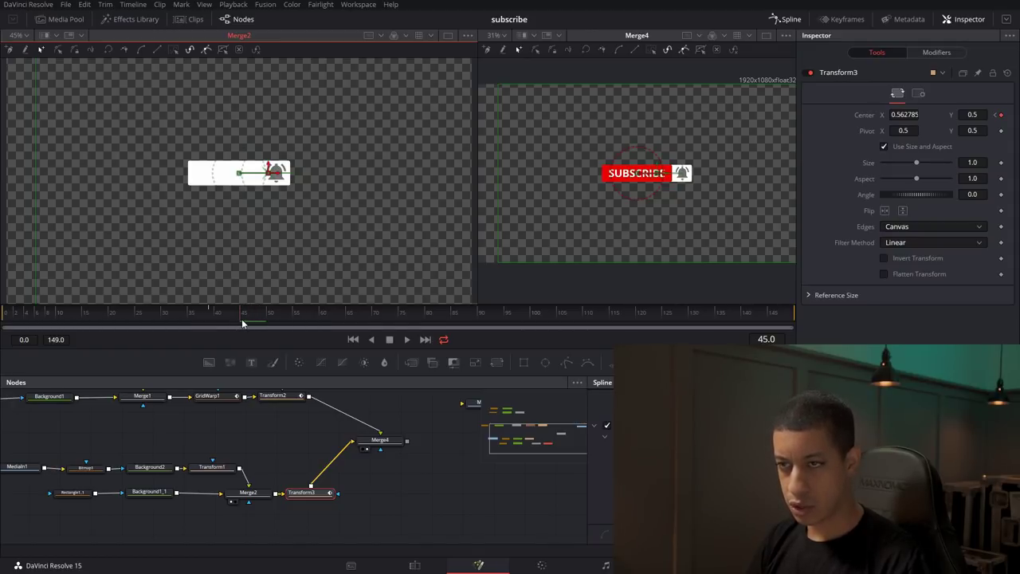
key("space")
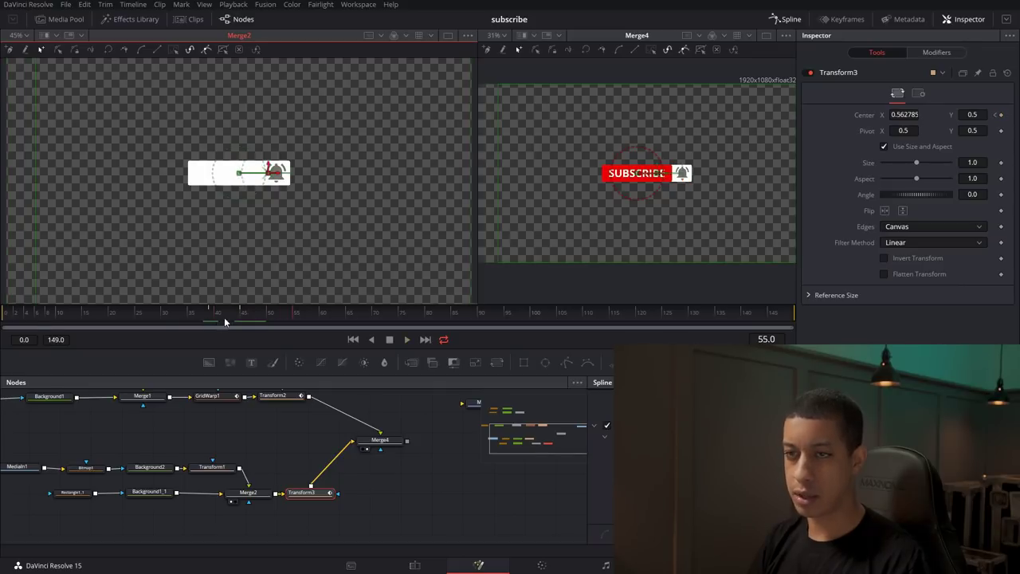
key("space")
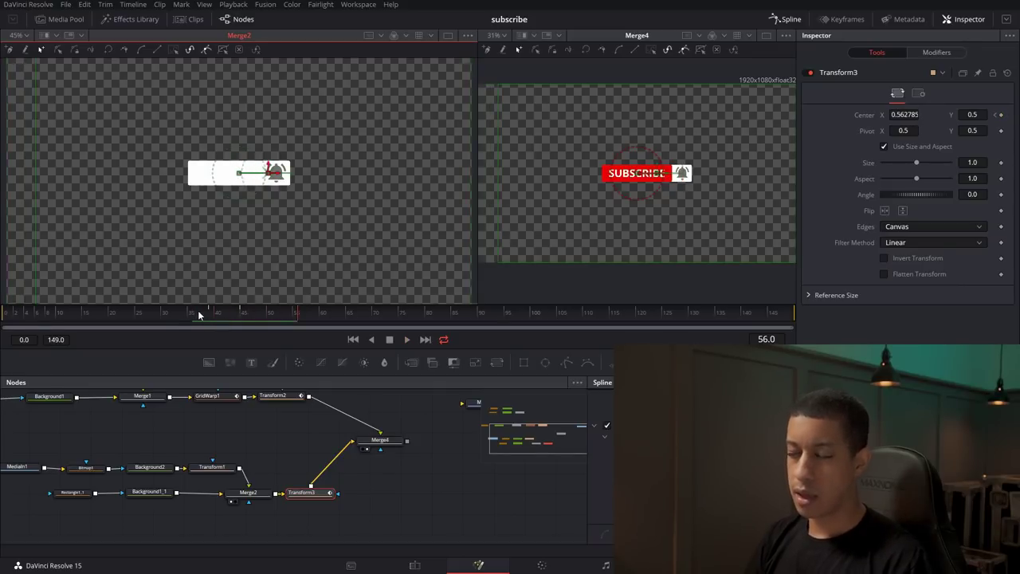
Smooth all Displacement keyframes of Transform3 in the spline editor and play back the eased motion.
left_click_drag(226, 312, 244, 325)
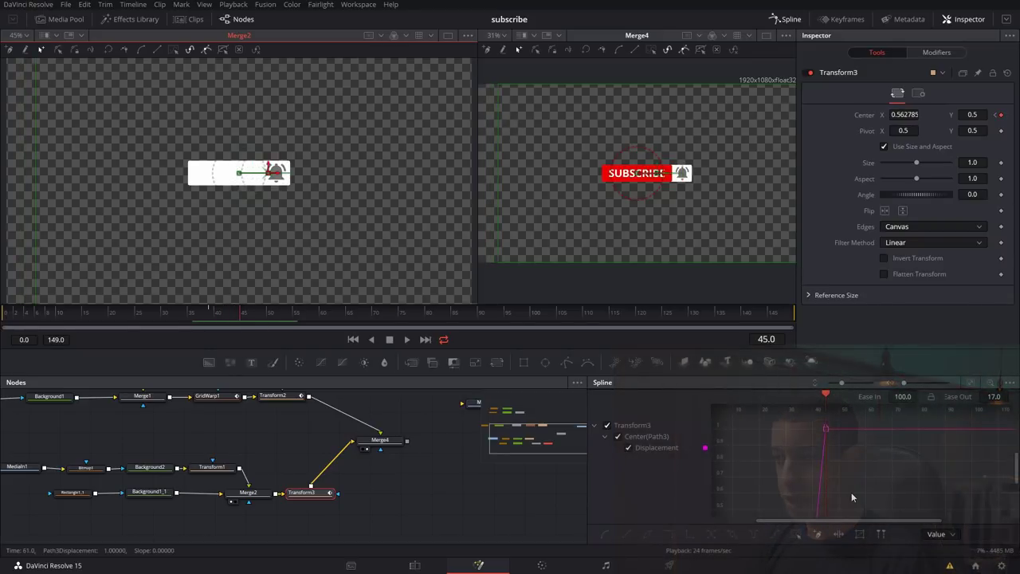
left_click(970, 382)
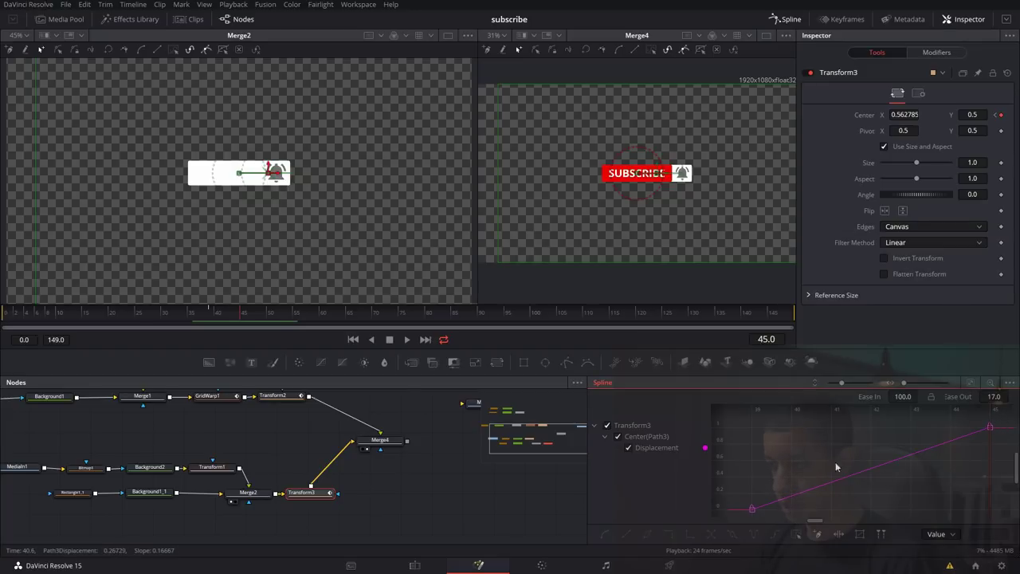
left_click_drag(746, 517, 747, 518)
key("ctrl+a")
key("s")
left_click_drag(228, 309, 218, 337)
key("space")
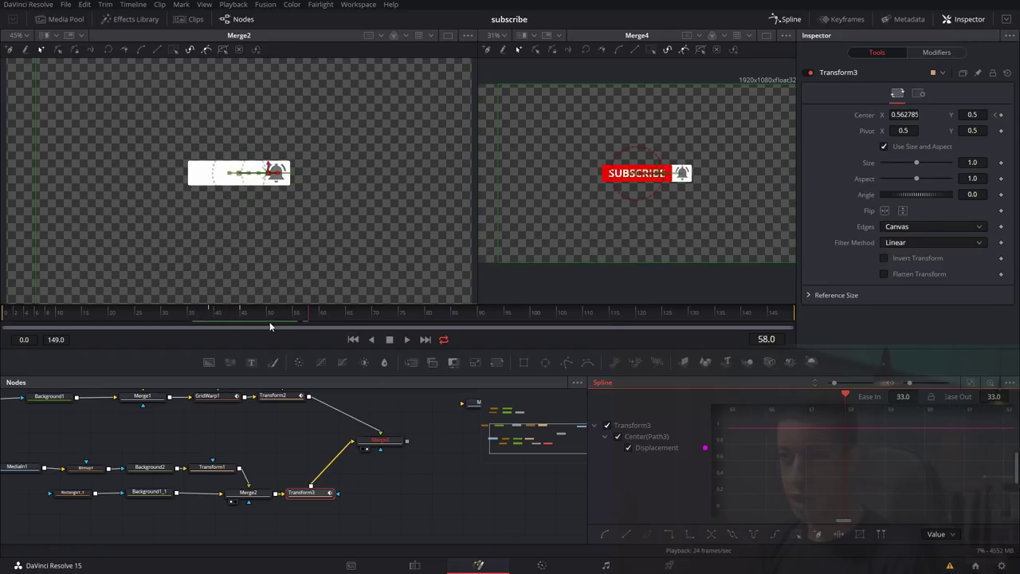
left_click(246, 316)
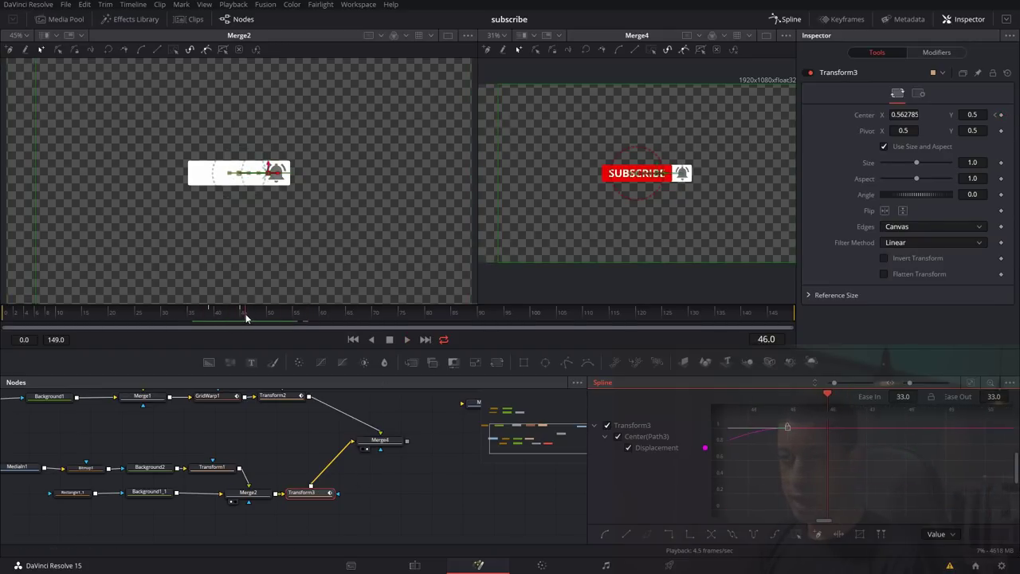
Show Transform3 in a single-viewer layout and scrub its slide to frame 45.
left_click_drag(394, 511, 422, 511)
left_click_drag(238, 314, 227, 323)
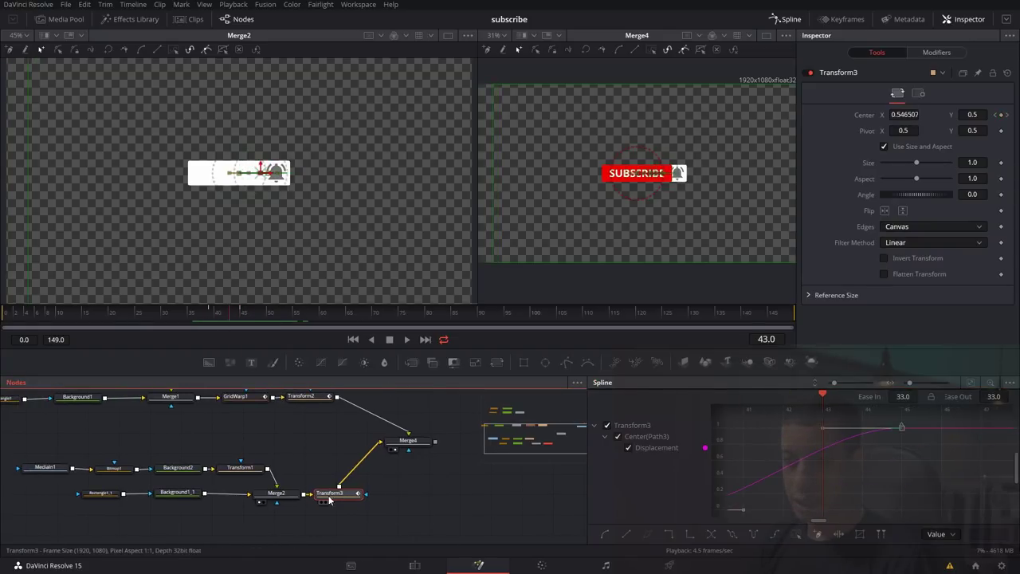
left_click(765, 36)
key("1")
mouse_move(231, 314)
left_mouse_down()
mouse_move(216, 314)
mouse_move(242, 313)
left_mouse_up()
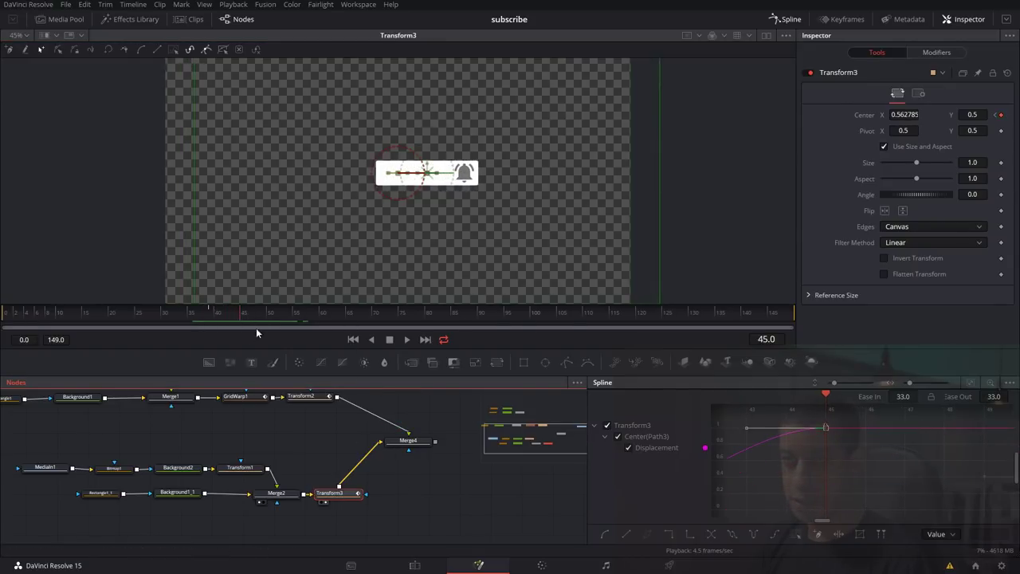
Rotate the bell with Transform1 to an angle of -23.5 and keyframe that angle at frame 39.
left_click_drag(247, 313, 211, 314)
left_click_drag(284, 463, 355, 467)
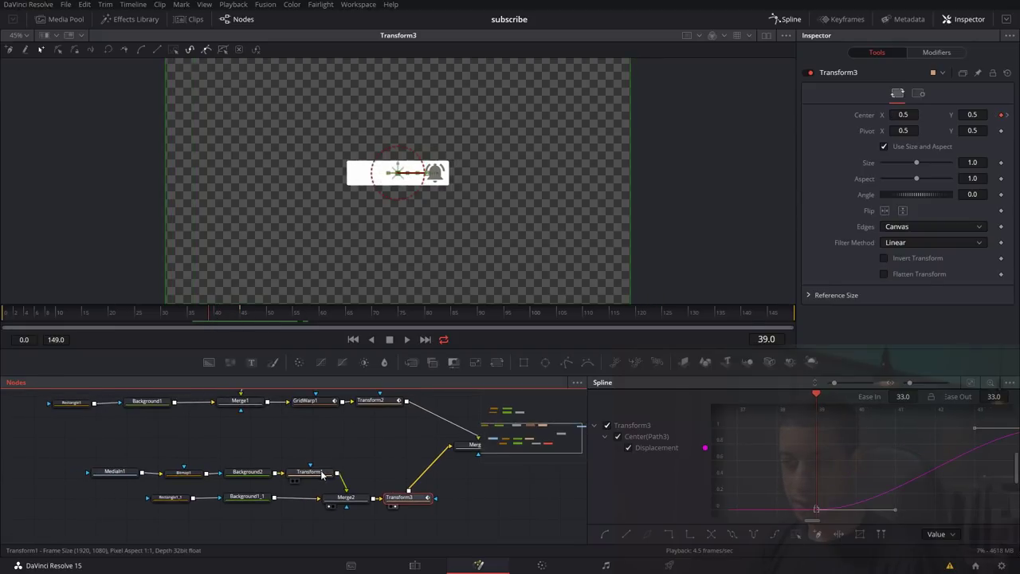
left_click(320, 472)
left_click_drag(918, 194, 914, 195)
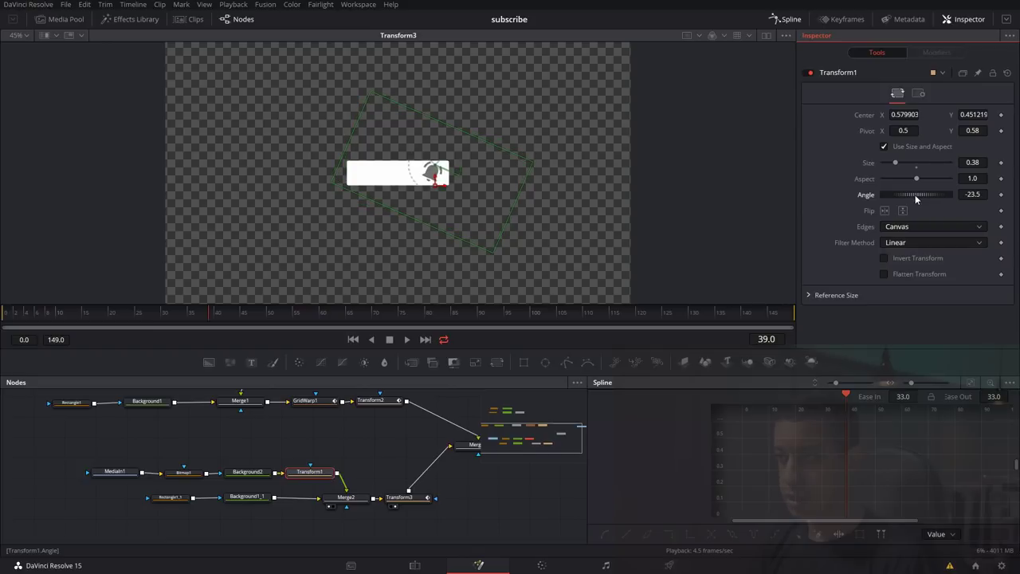
left_click(1001, 194)
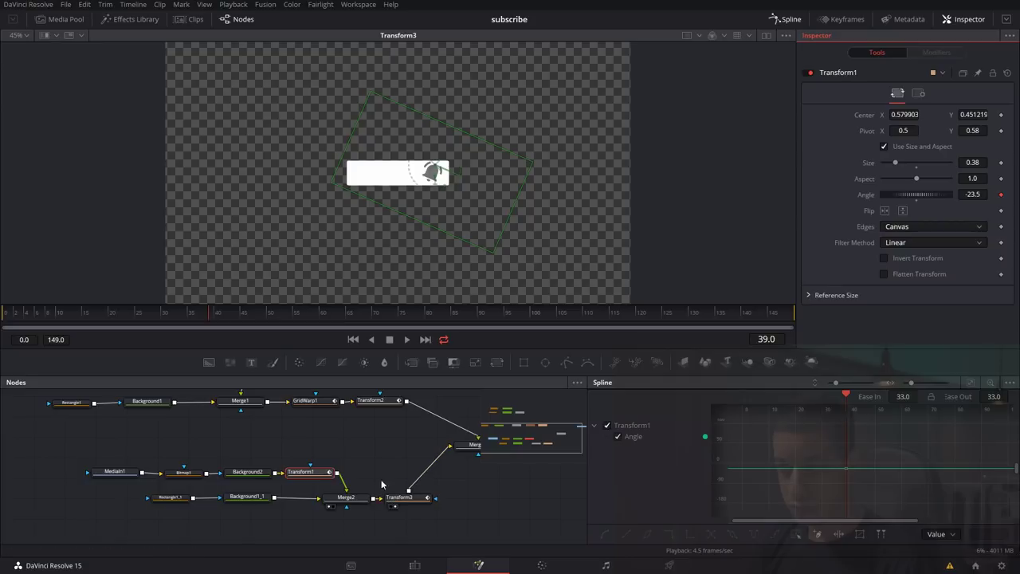
Check Transform3's keyframe timing and set Transform1's angle to 26.1 at frame 46.
left_click_drag(231, 316, 247, 318)
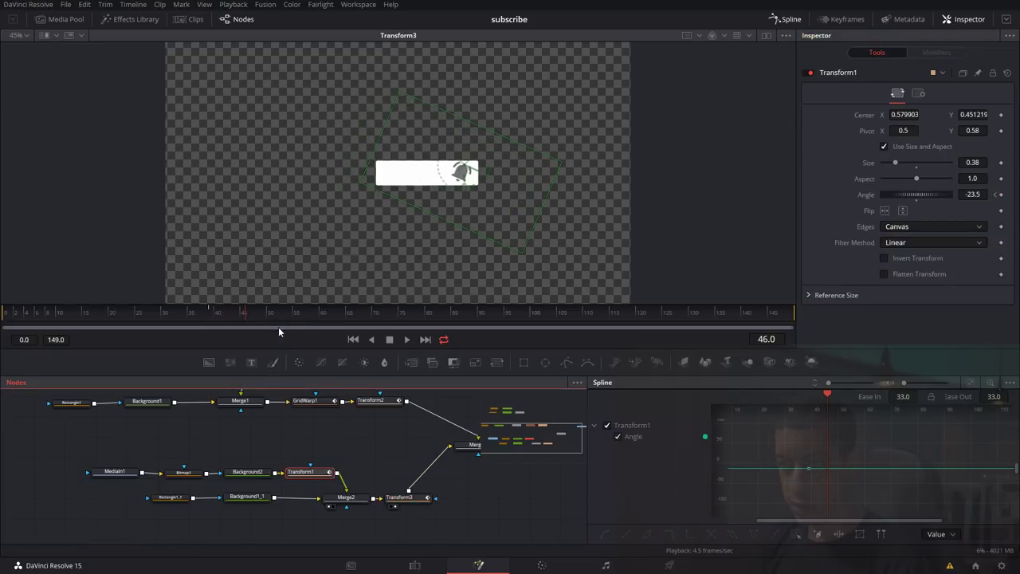
left_click_drag(231, 316, 210, 315)
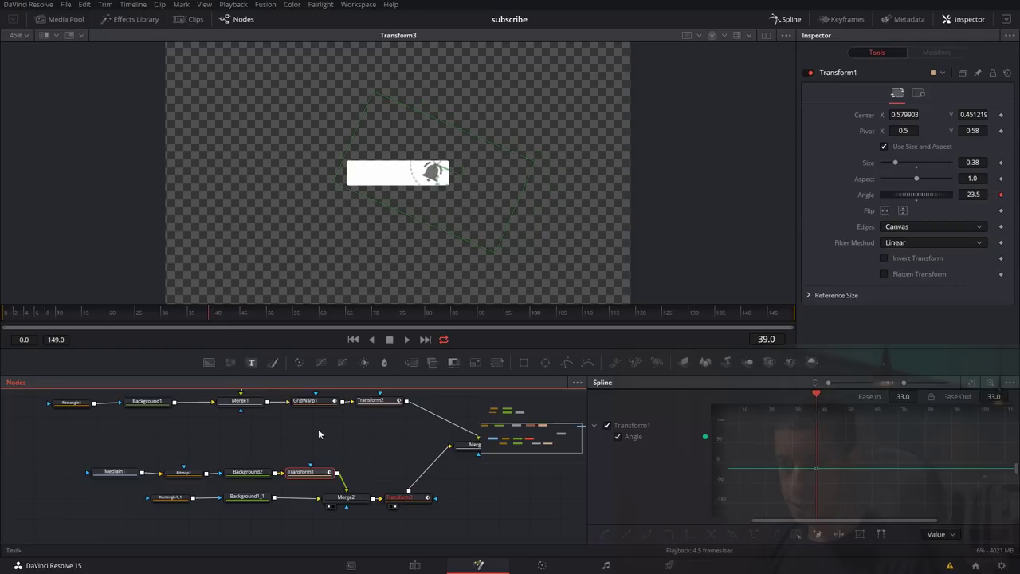
left_click(399, 497)
left_click(242, 314)
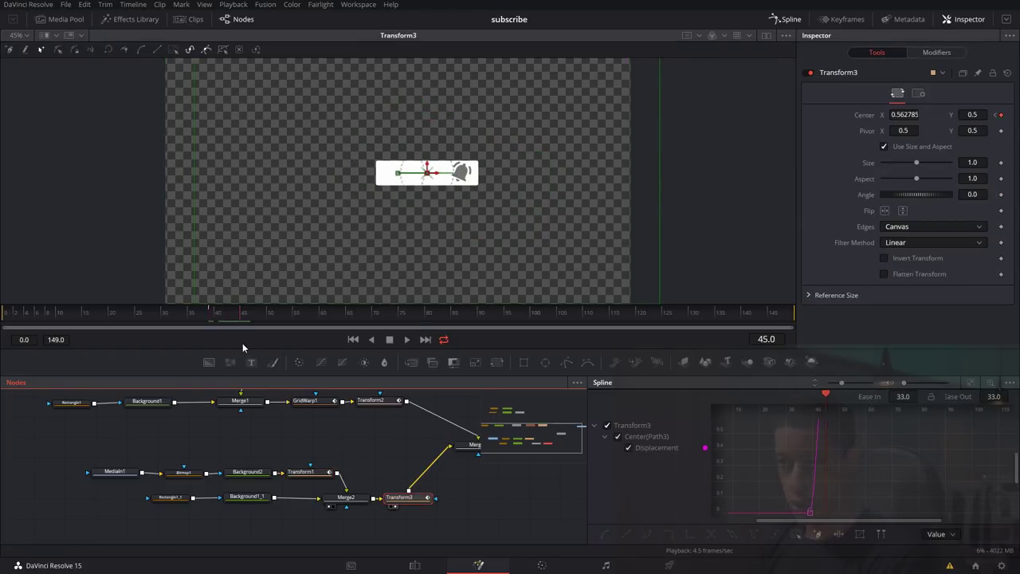
left_click(311, 470)
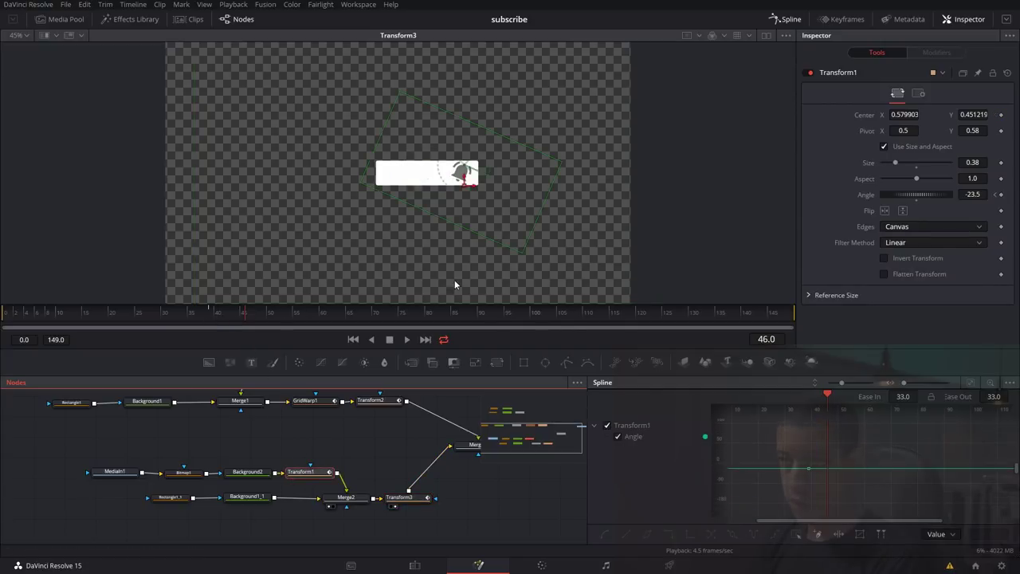
left_click_drag(915, 195, 924, 198)
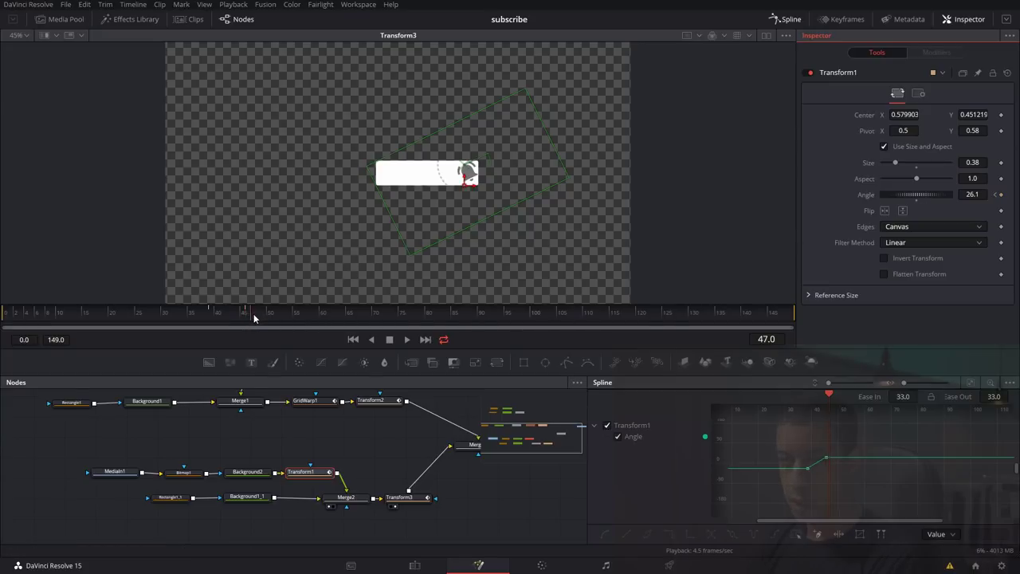
Keyframe Transform1's angle at -15.6 on frame 52 and reset it to 0 on frame 60.
left_click_drag(283, 321, 279, 323)
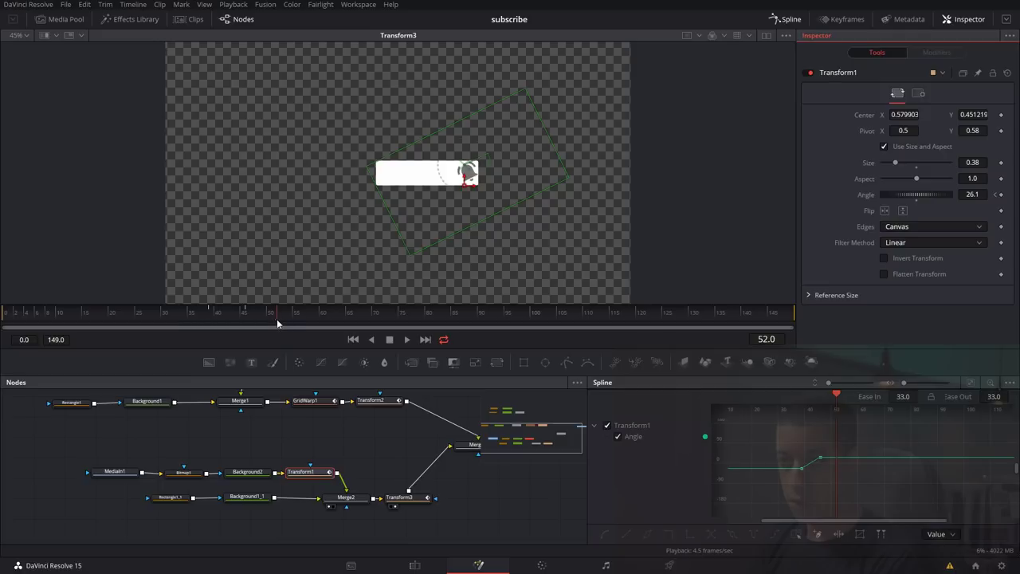
left_click_drag(922, 193, 914, 194)
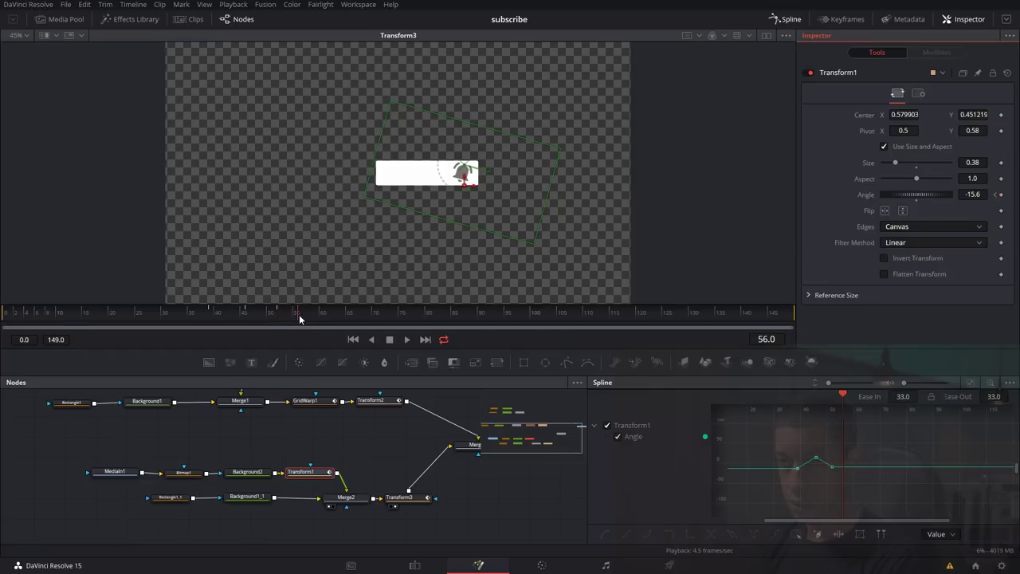
left_click_drag(305, 314, 319, 314)
double_click(916, 199)
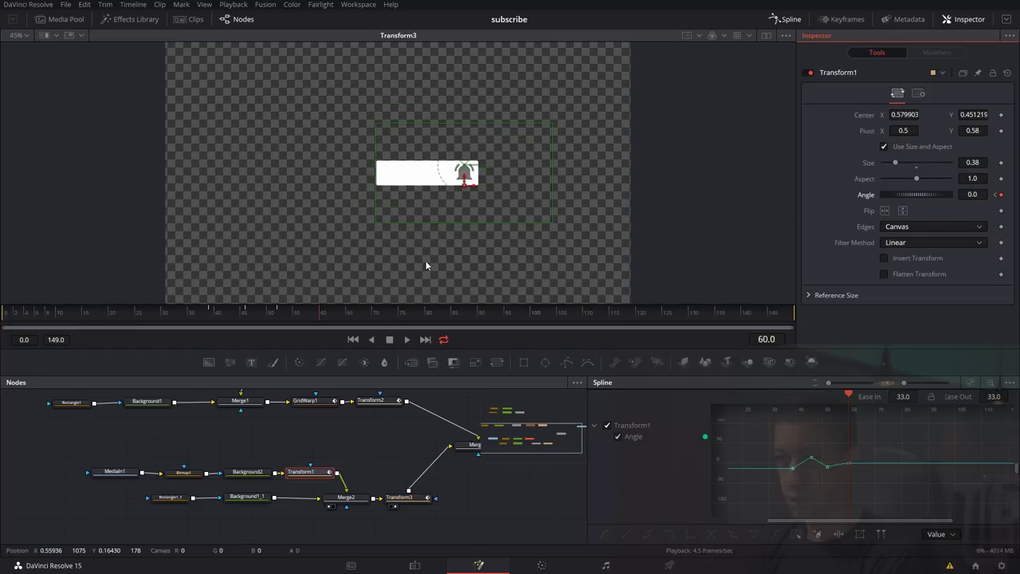
Smooth Transform1's Angle keyframes in the spline editor and play back the bell's ringing motion.
left_click(206, 314)
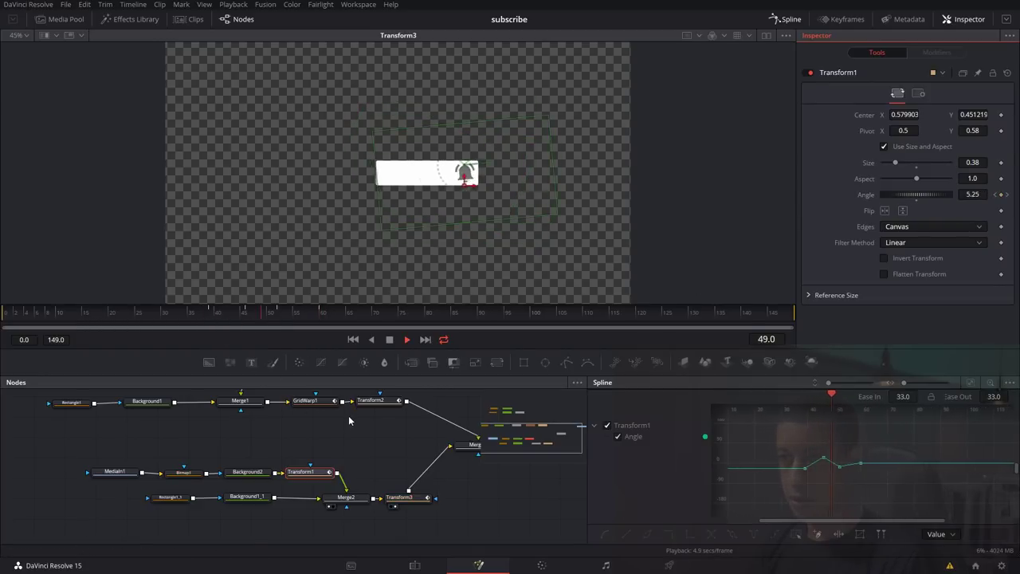
key("space")
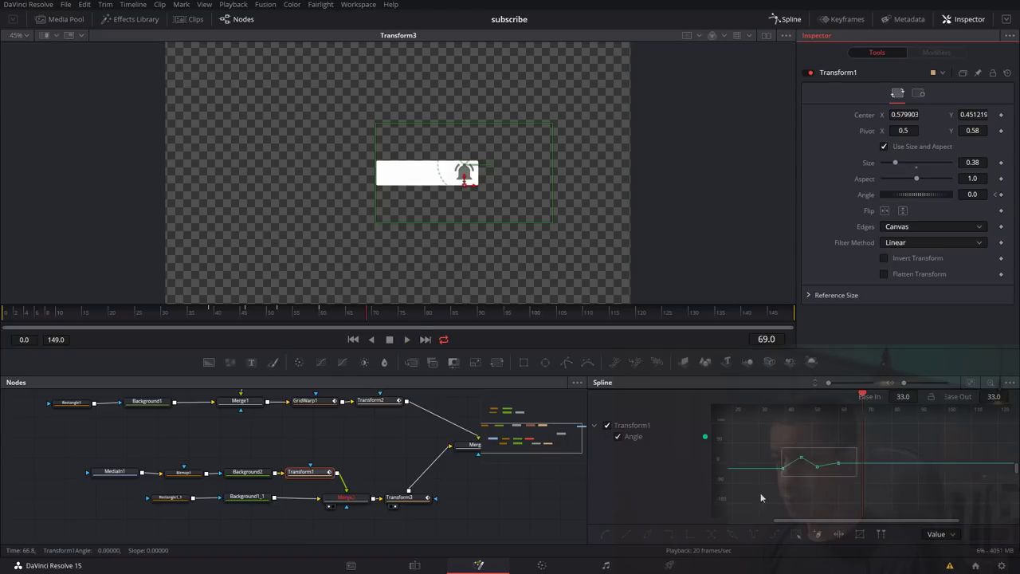
left_click(227, 315)
key("space")
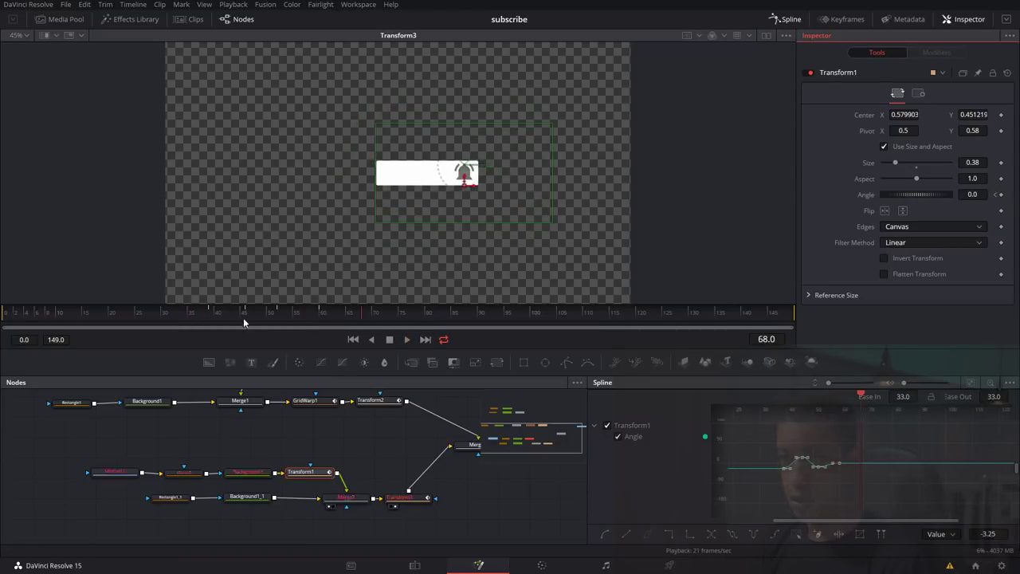
left_click(396, 446)
key("space")
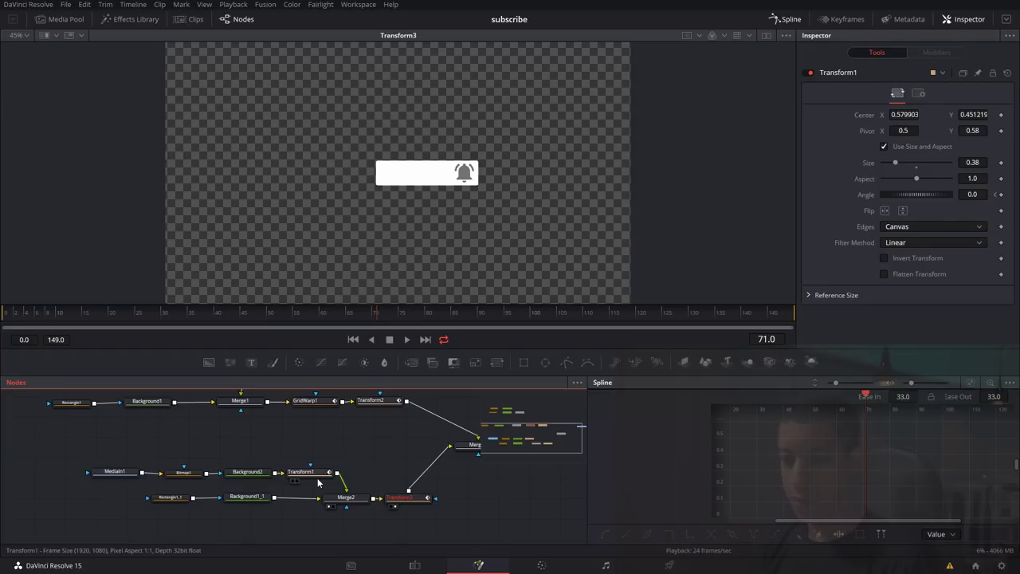
Show Merge4 in the viewer and play back the full subscribe button with the sliding bell.
left_click_drag(453, 426, 371, 443)
left_click(414, 460)
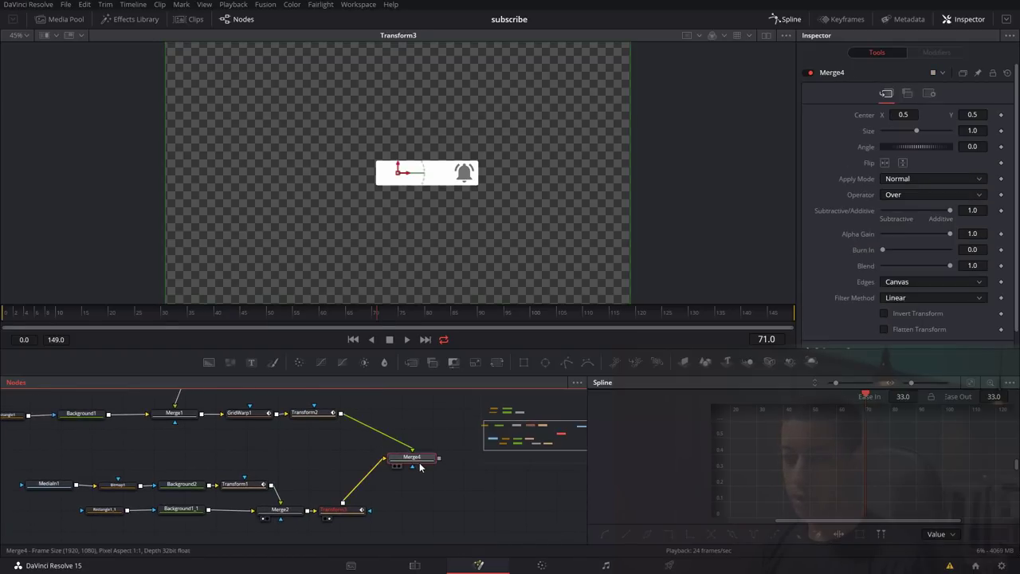
key("1")
left_click_drag(277, 315, 204, 331)
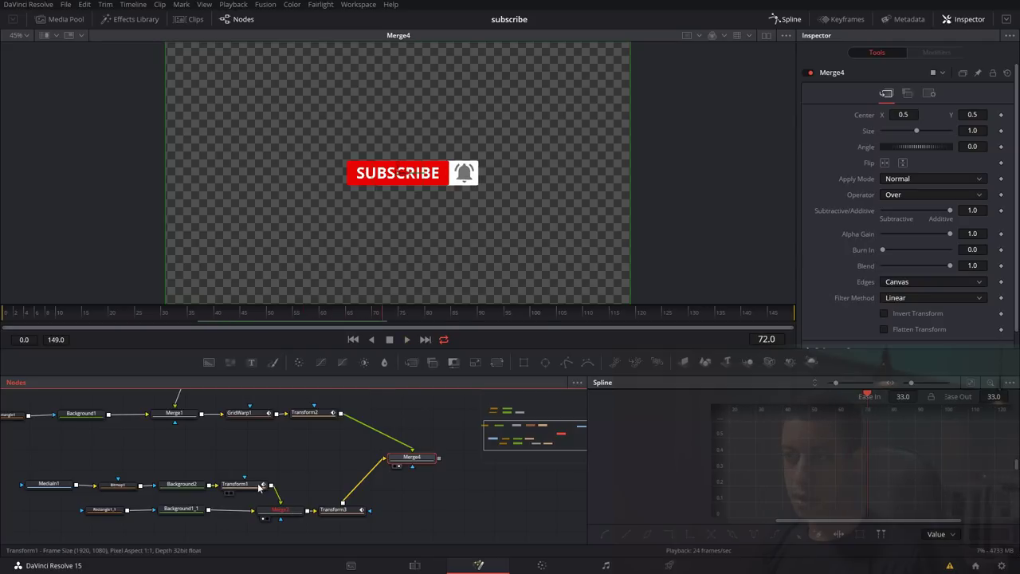
left_click_drag(257, 483, 359, 460)
left_click(411, 502)
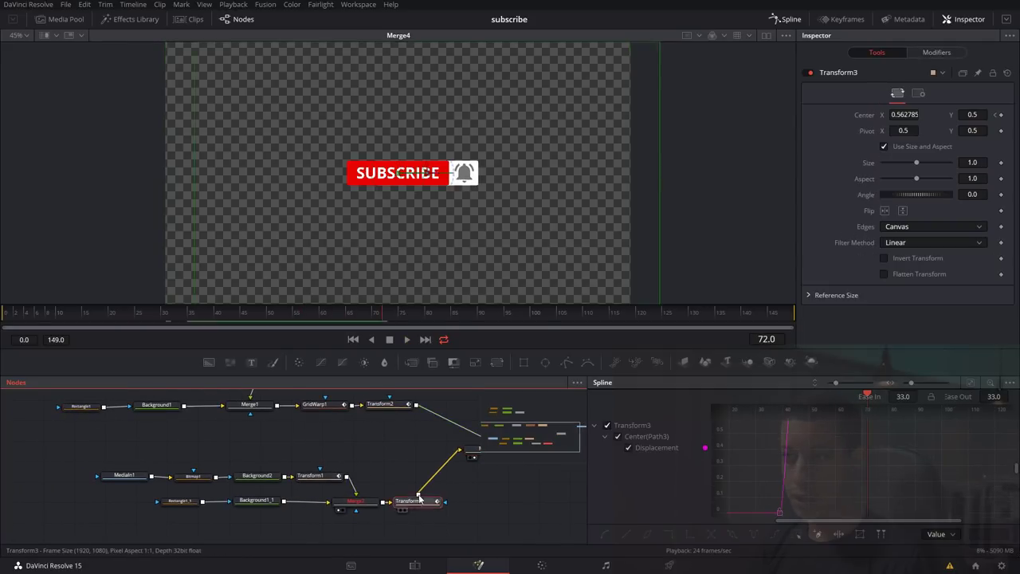
left_click(171, 324)
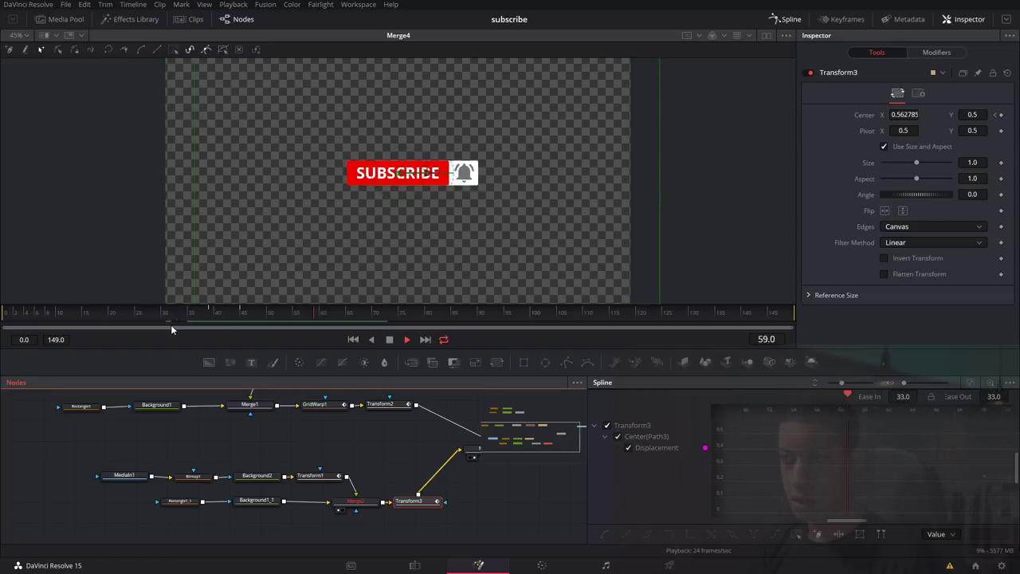
Enable motion blur on Transform1 with a quality of 25.
left_click(319, 477)
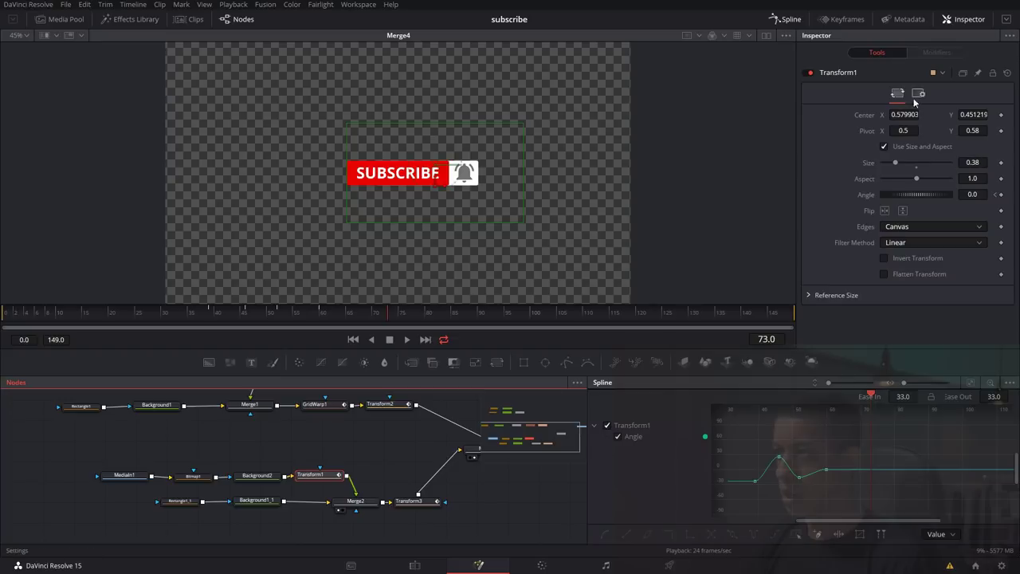
left_click(918, 93)
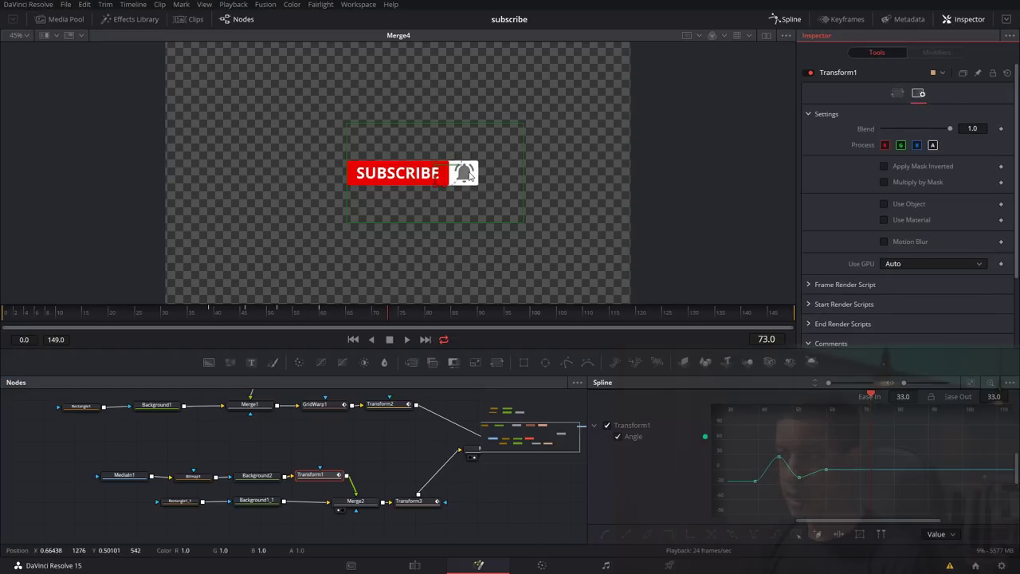
left_click(924, 247)
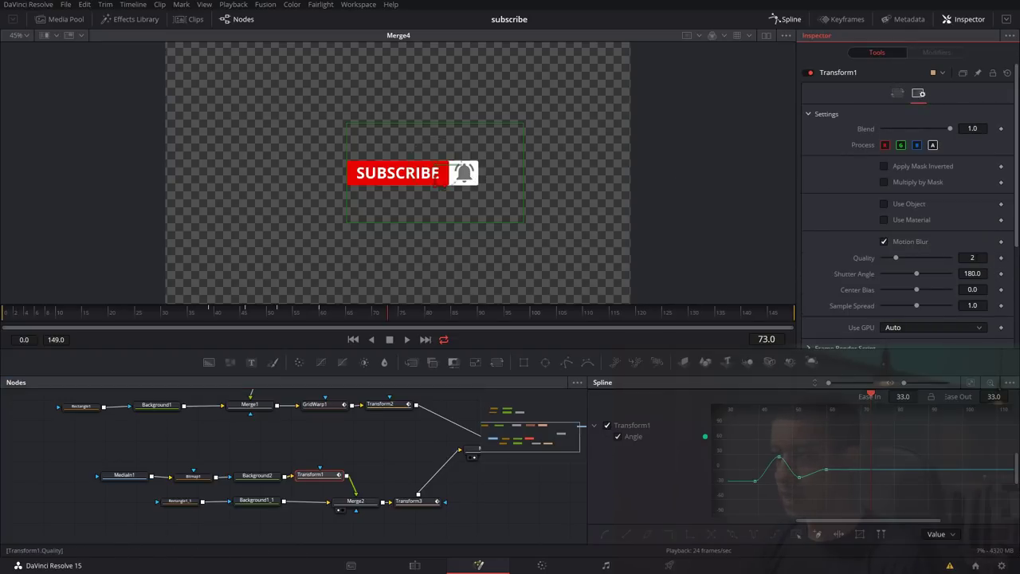
type("25")
key("Tab")
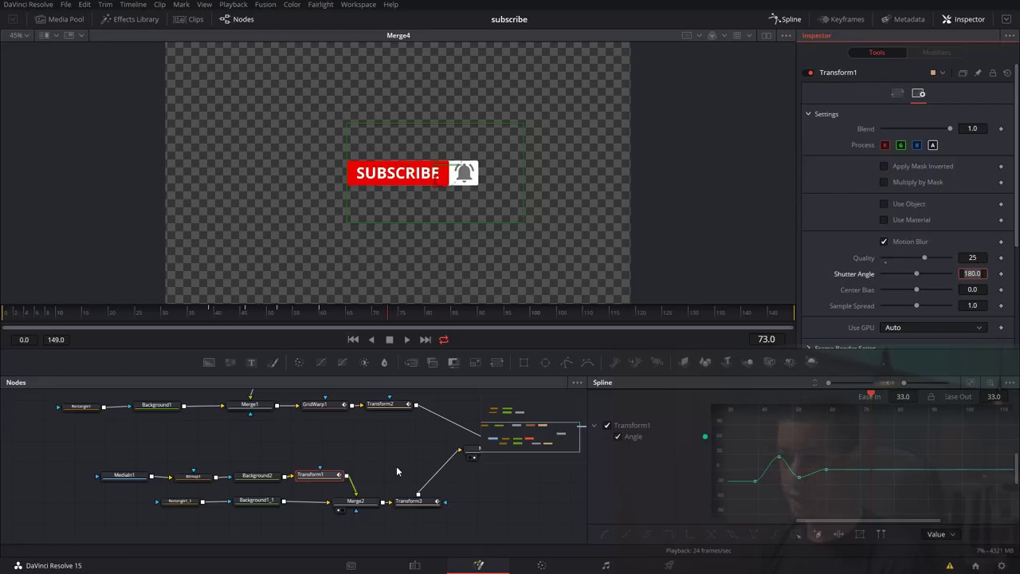
Enable motion blur on Transform3 with a quality of 25, with the playhead at frame 42 of the slide.
left_click(409, 501)
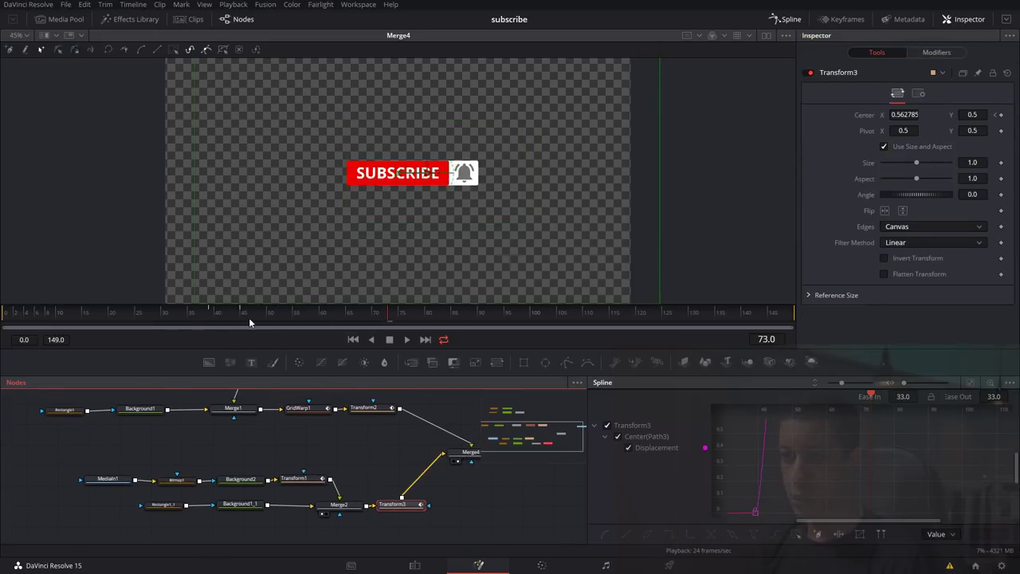
left_click(221, 314)
left_click_drag(221, 314, 227, 315)
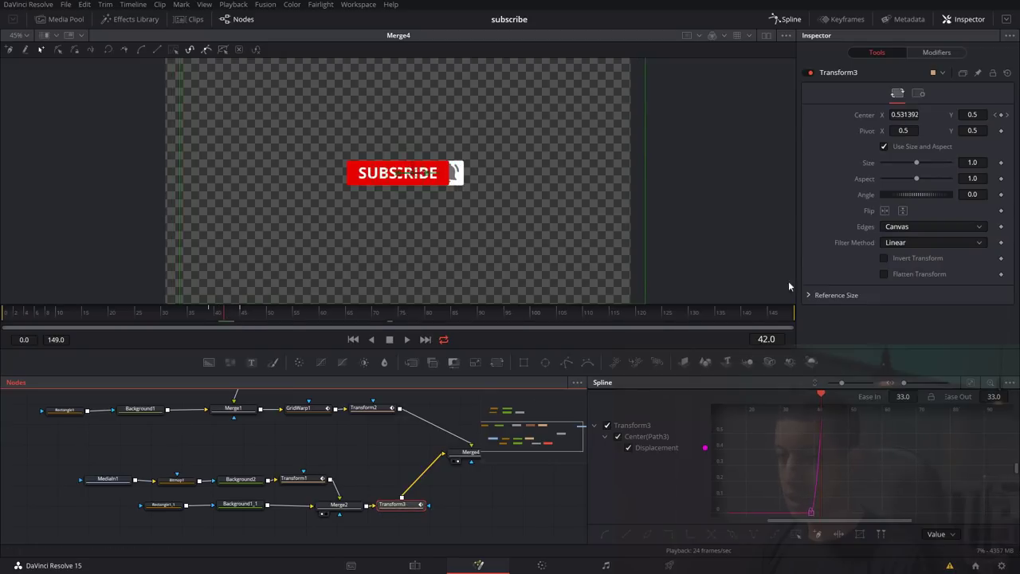
left_click(921, 94)
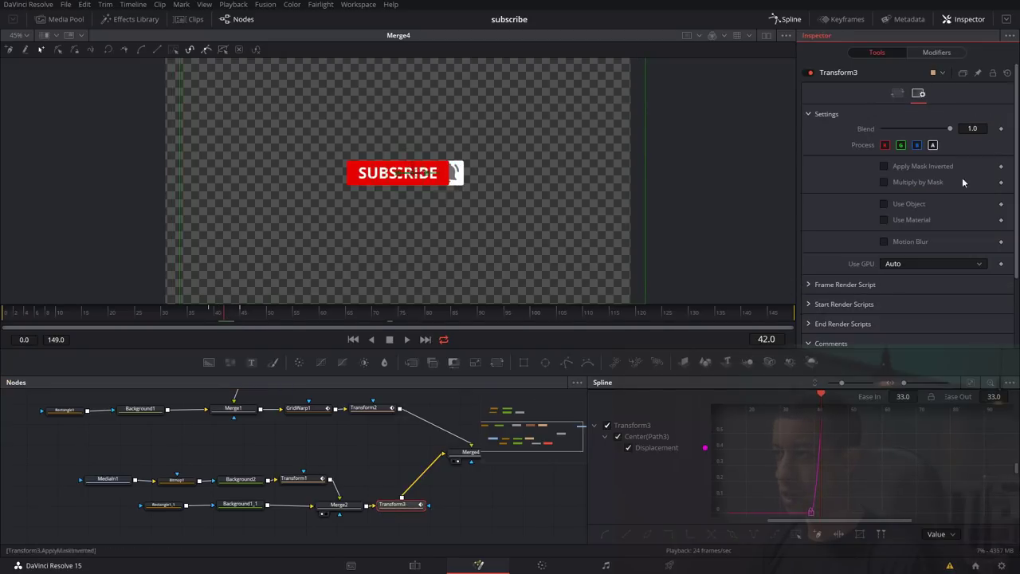
type("5")
key("Tab")
left_click(523, 514)
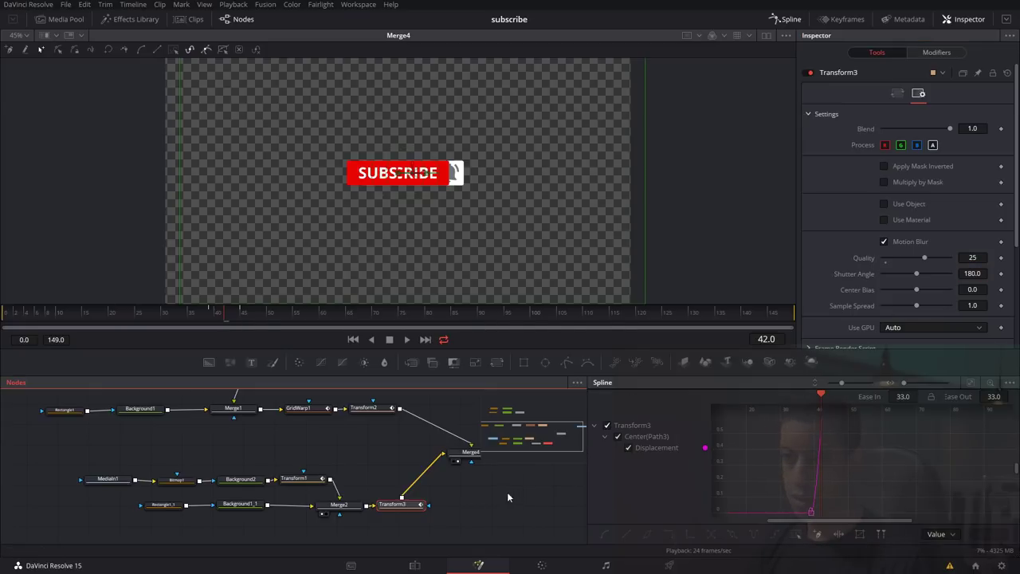
Play back the composition to check the motion-blurred slide and ringing bell.
left_click_drag(507, 491, 459, 508)
key("space")
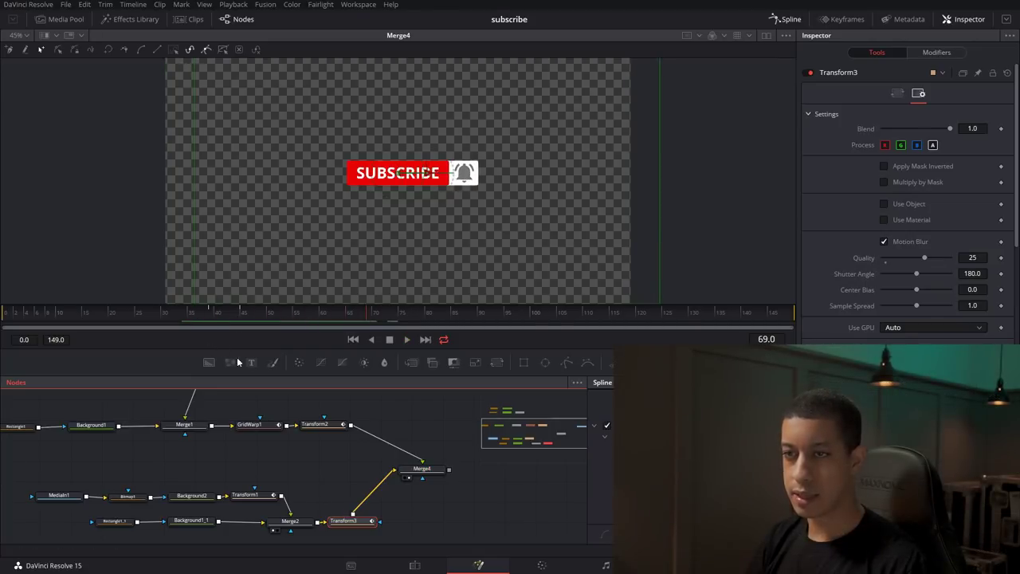
scroll(390, 478, "left", 2)
Add a keyframe for Transform3's current Center at frame 125 to start the bell's slide back.
left_click_drag(272, 313, 685, 332)
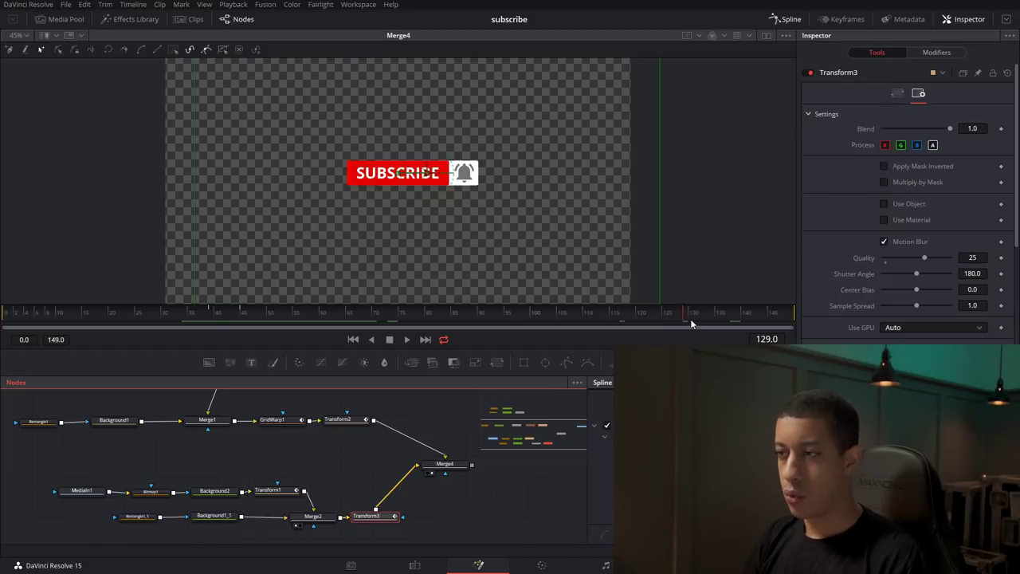
left_click_drag(689, 318, 650, 314)
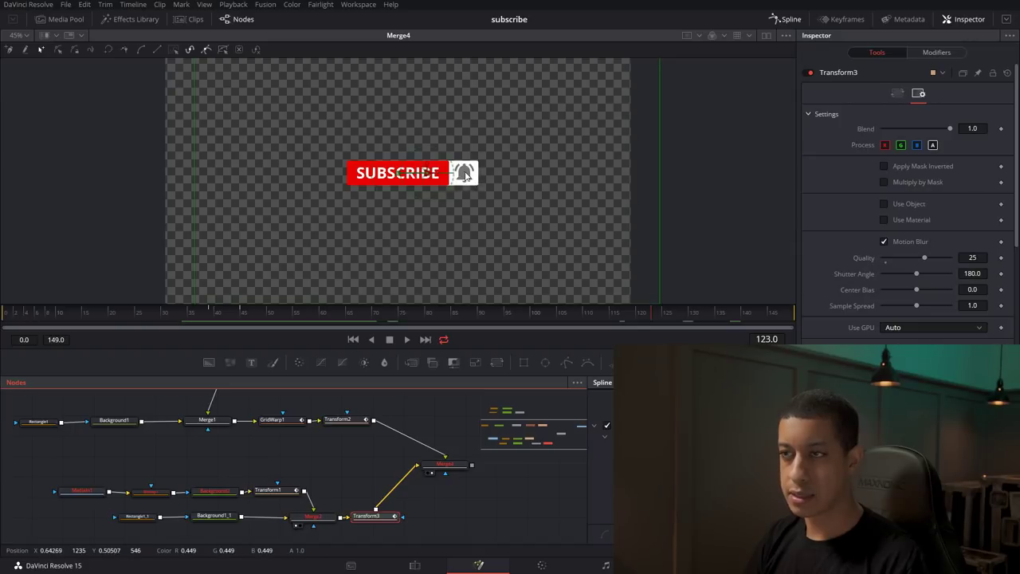
left_click(663, 317)
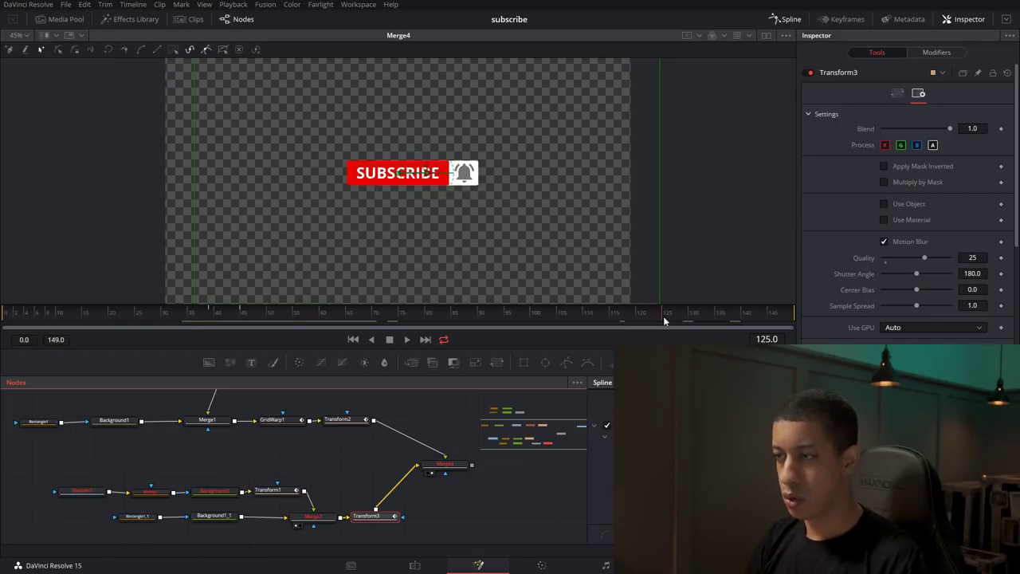
left_click_drag(330, 488, 351, 487)
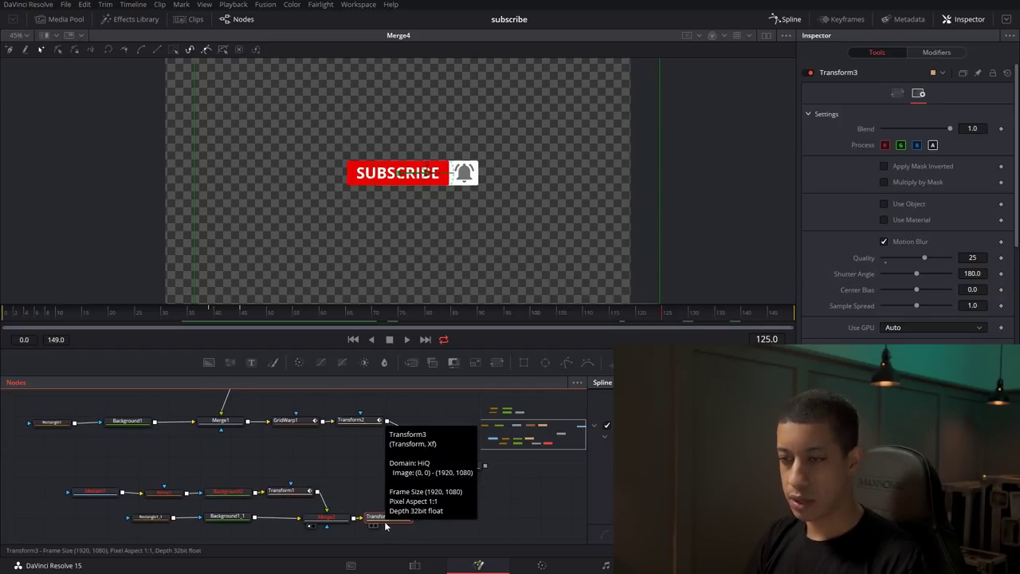
left_click(897, 93)
left_click(1000, 115)
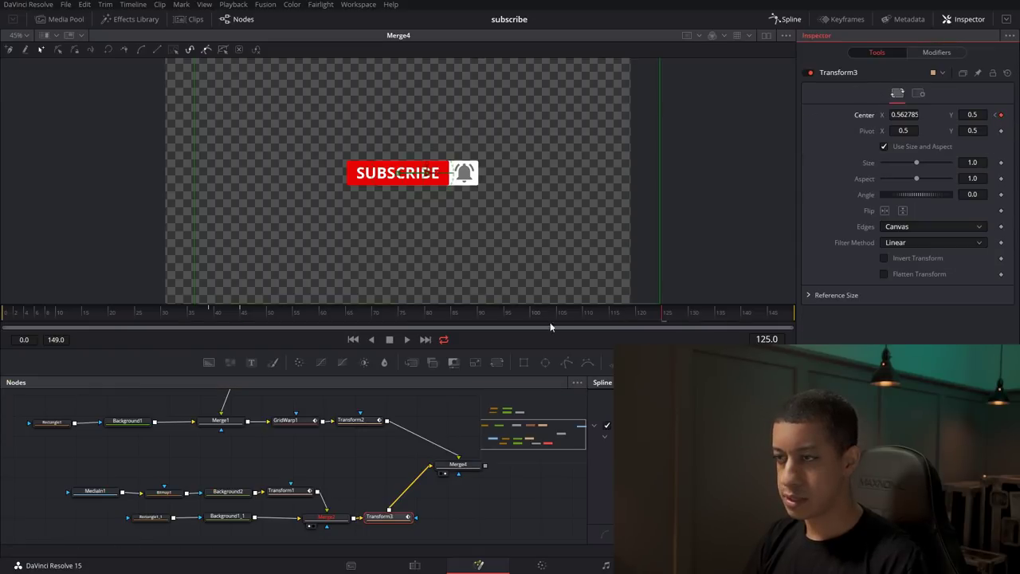
Set Transform3's Center X to 0.5 with a keyframe at frame 133 so the bell slides behind the button.
left_click_drag(661, 323, 712, 324)
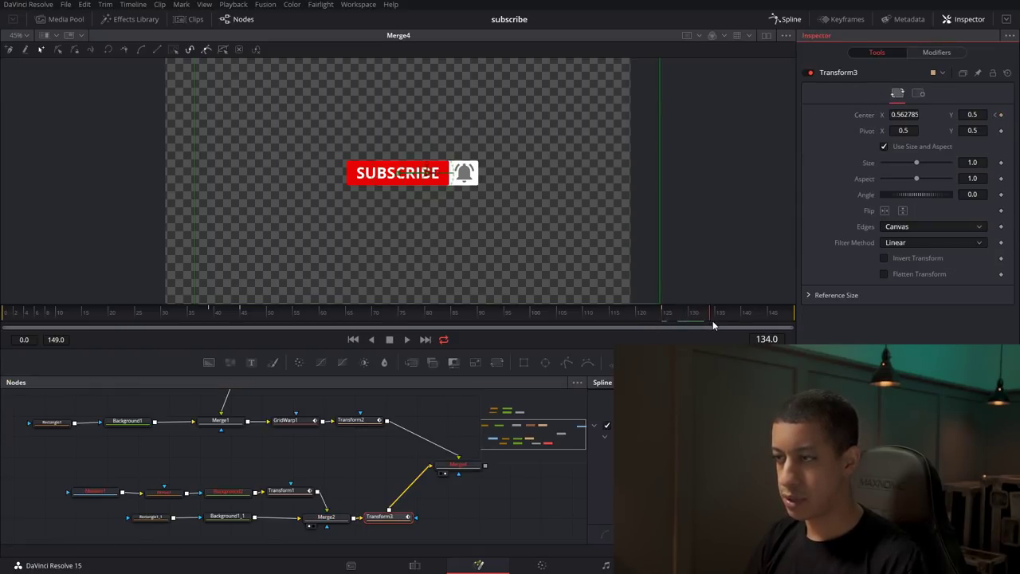
key("Left")
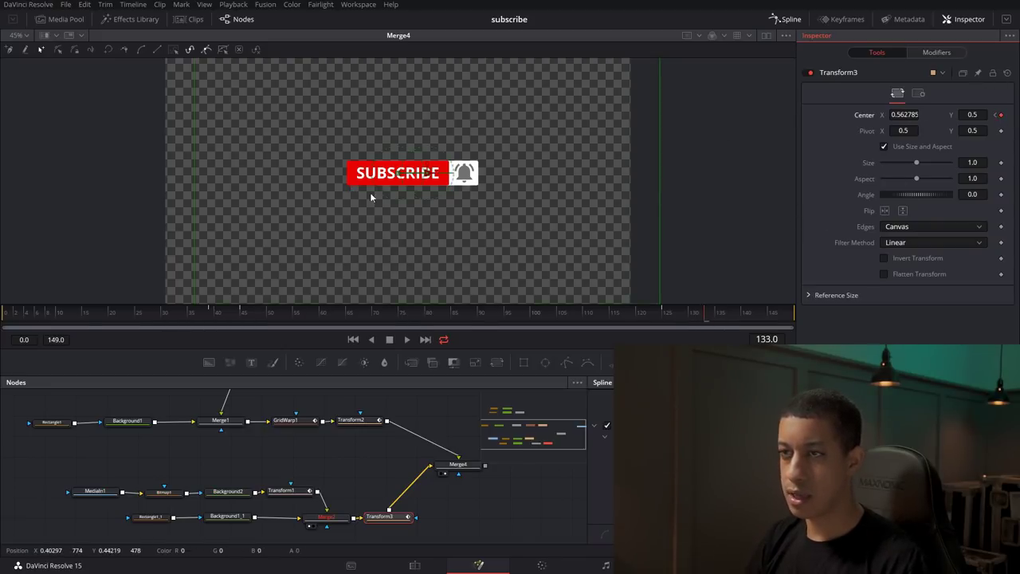
left_click(903, 113)
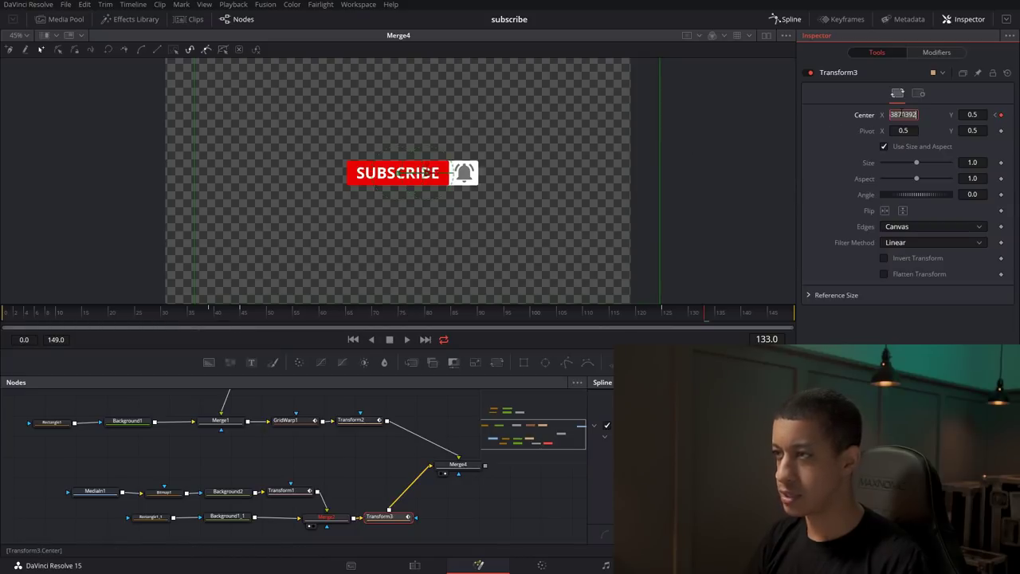
type("0.5")
key("Tab")
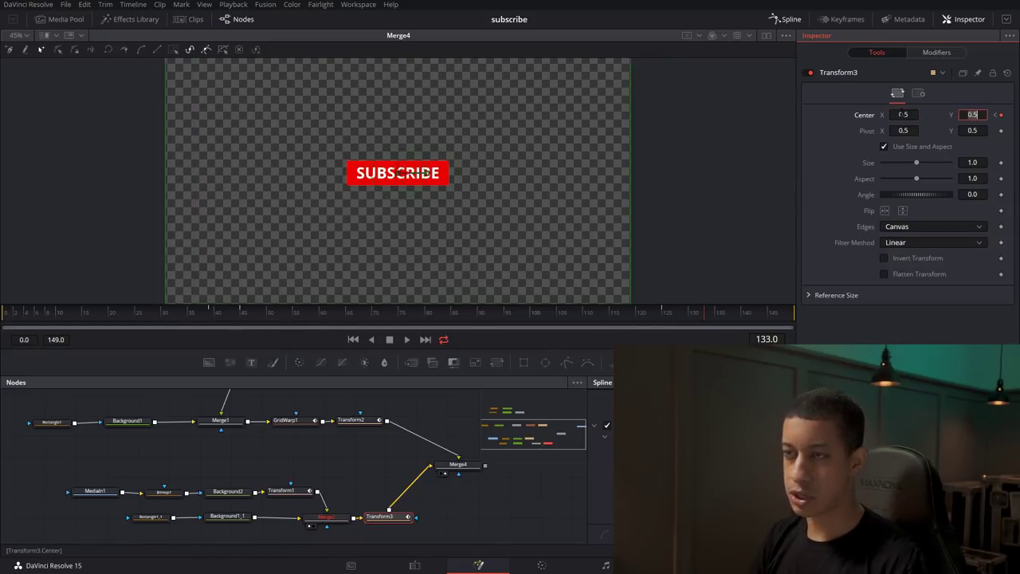
Add a keyframe for Transform1's Center at frame 124, just before the bell's slide back.
left_click(668, 317)
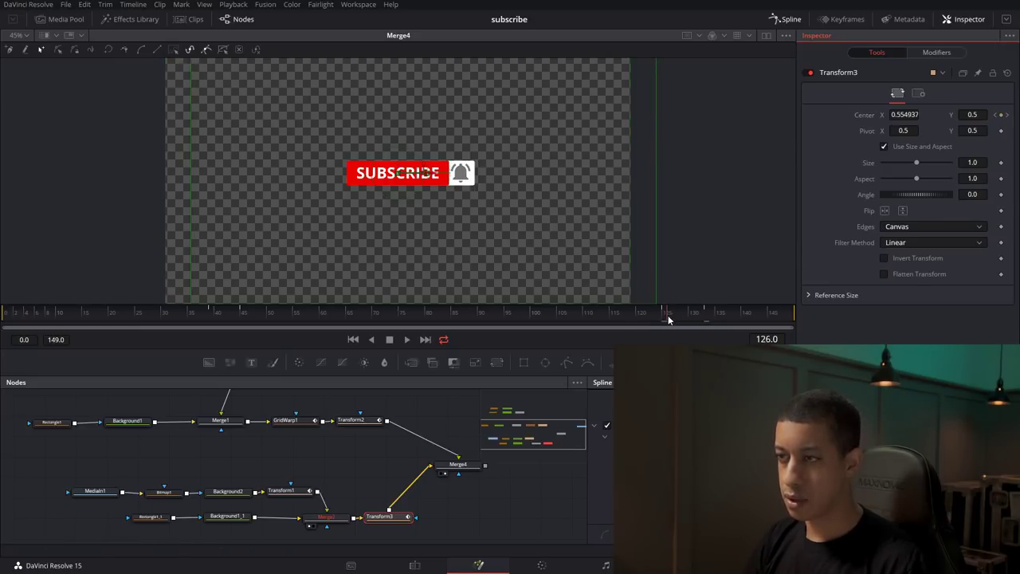
left_click(279, 492)
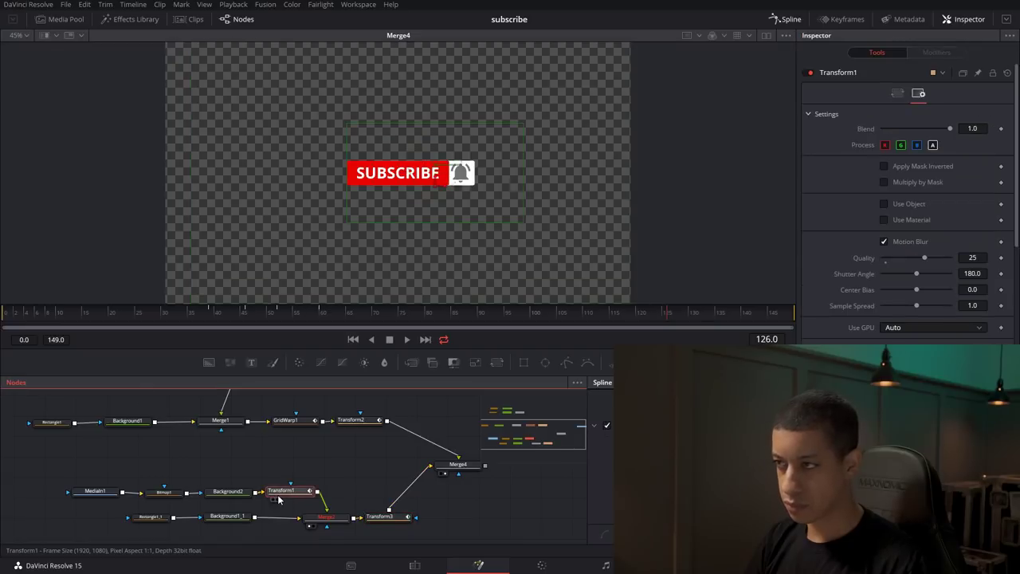
left_click(659, 317)
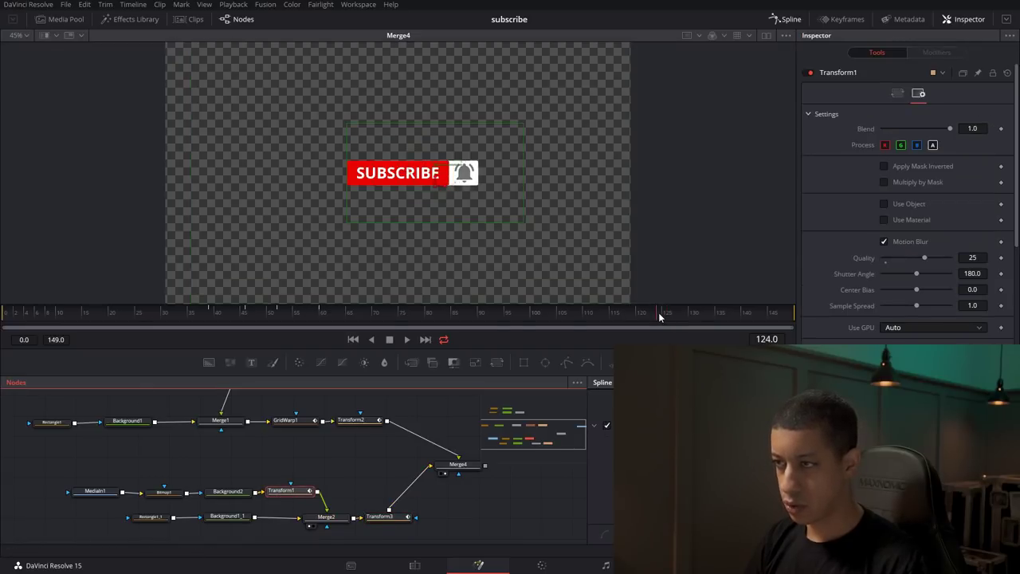
left_click(380, 517)
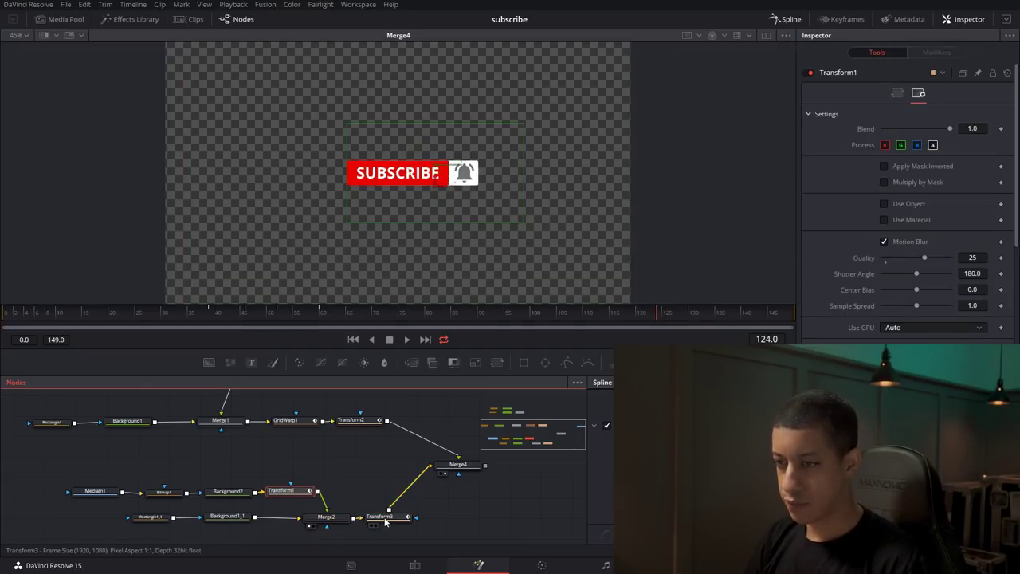
left_click(281, 487)
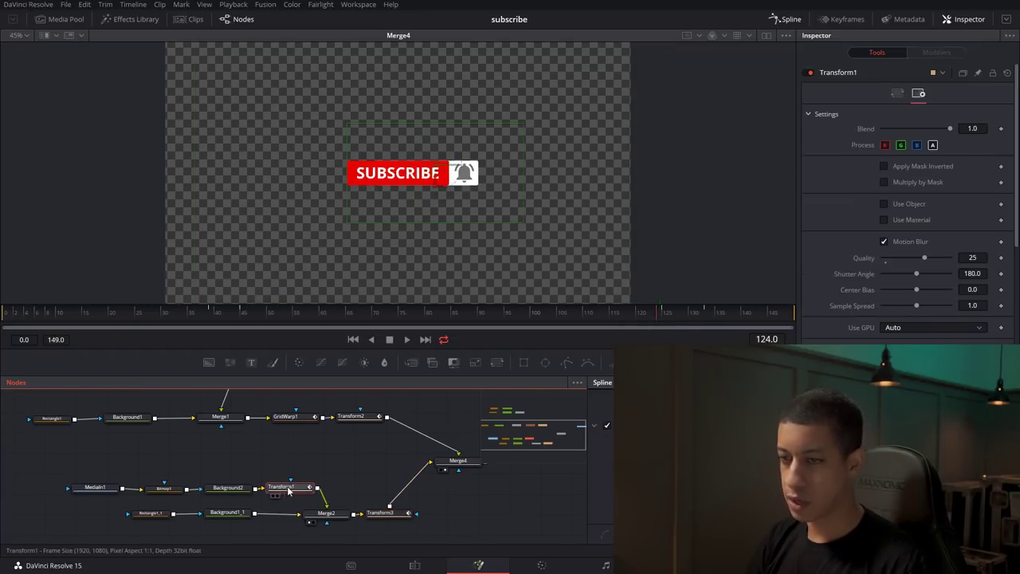
left_click(897, 93)
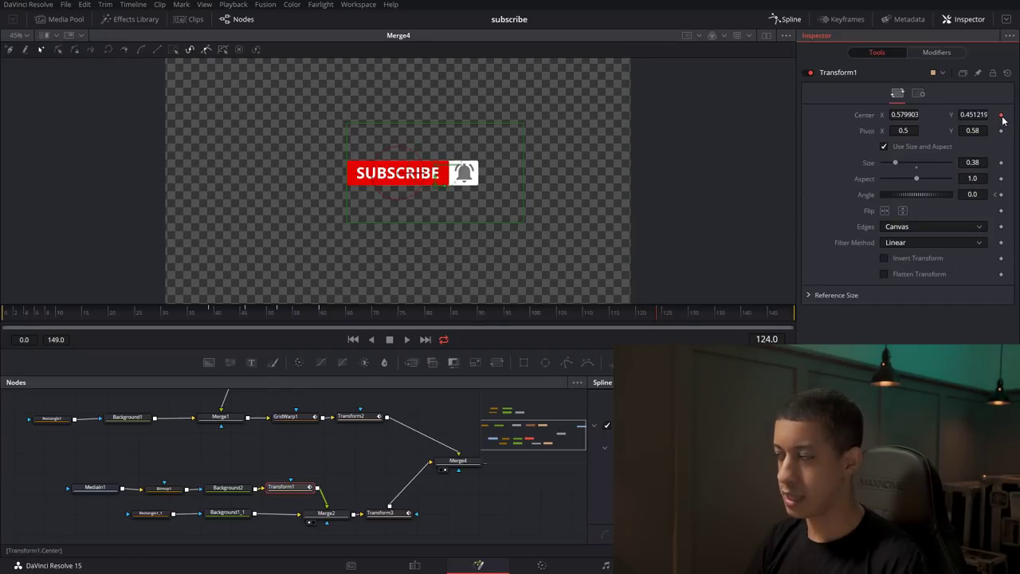
Keyframe Transform1's Angle at frame 124 and set the Angle to 10.4 at frame 127.
left_click(1001, 115)
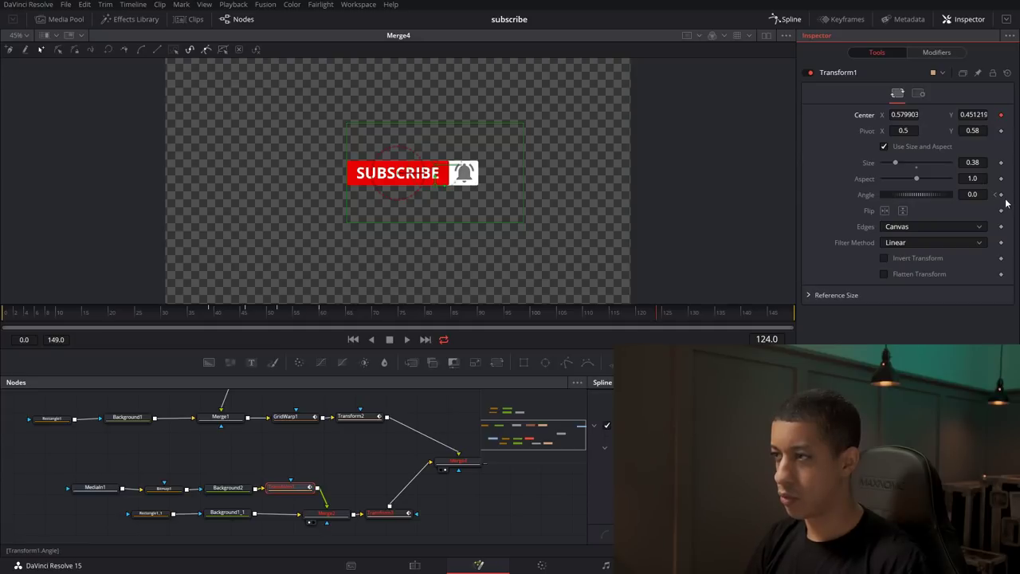
left_click(397, 516)
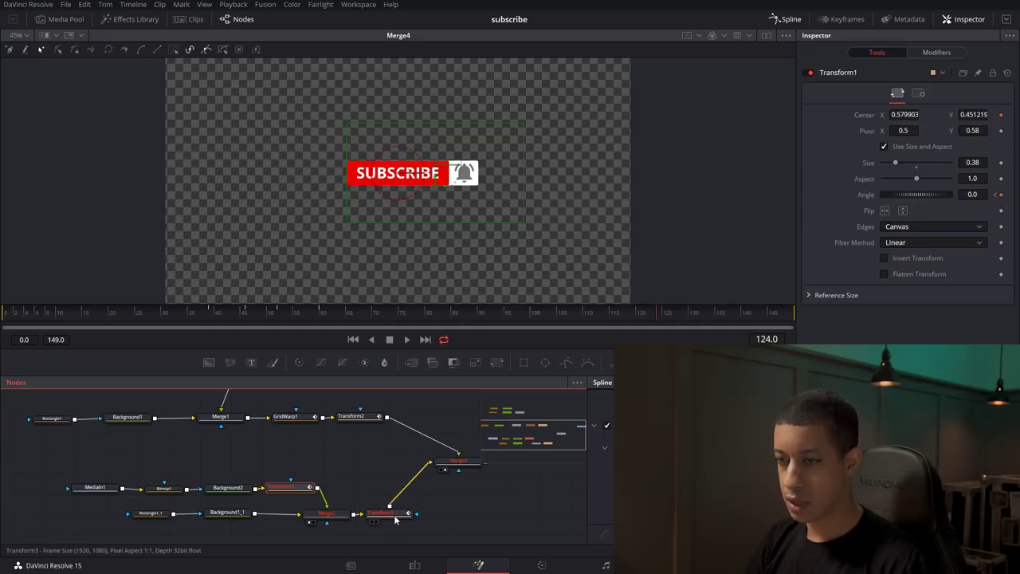
left_click_drag(666, 317, 669, 317)
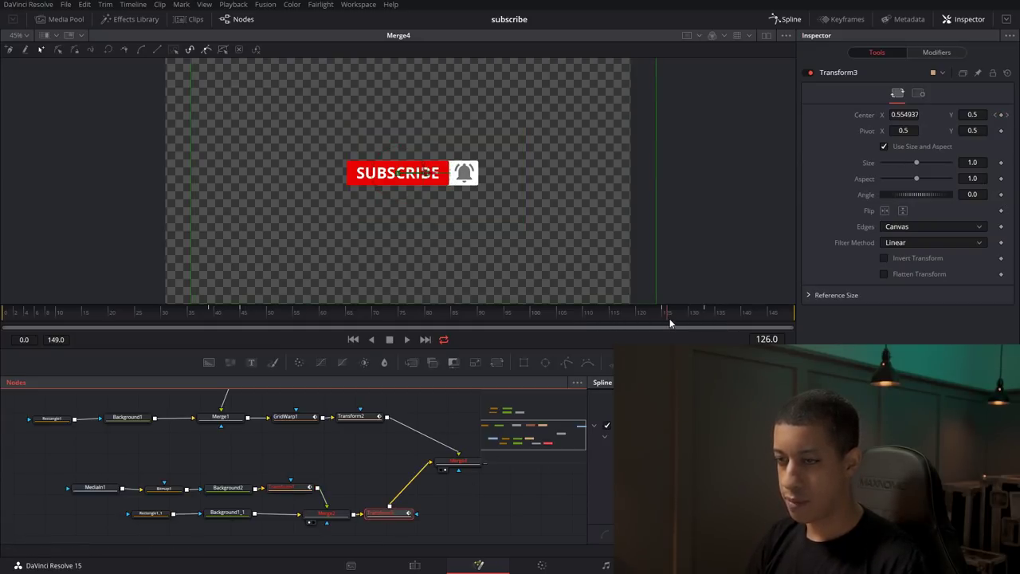
left_click(291, 487)
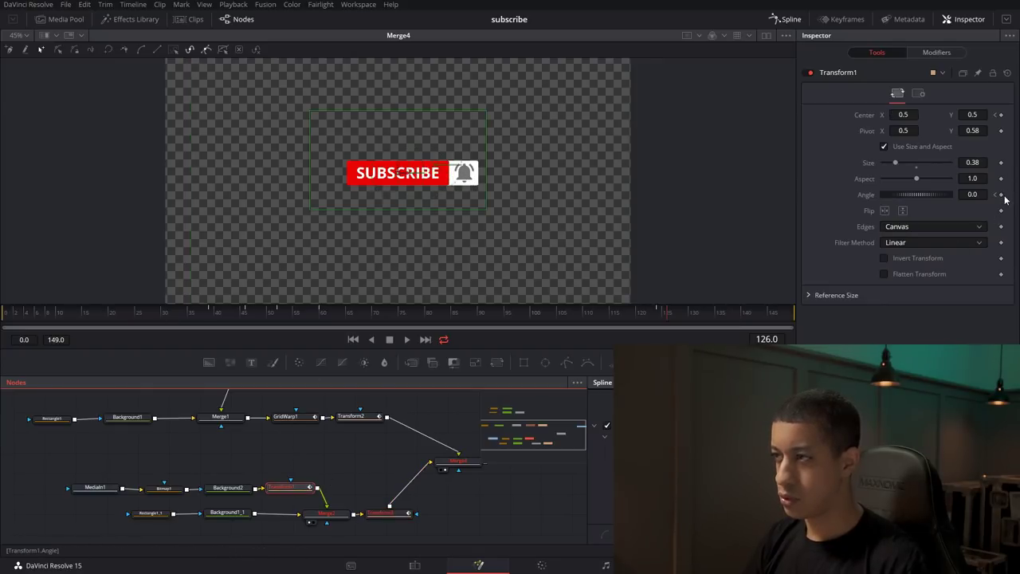
left_click(672, 317)
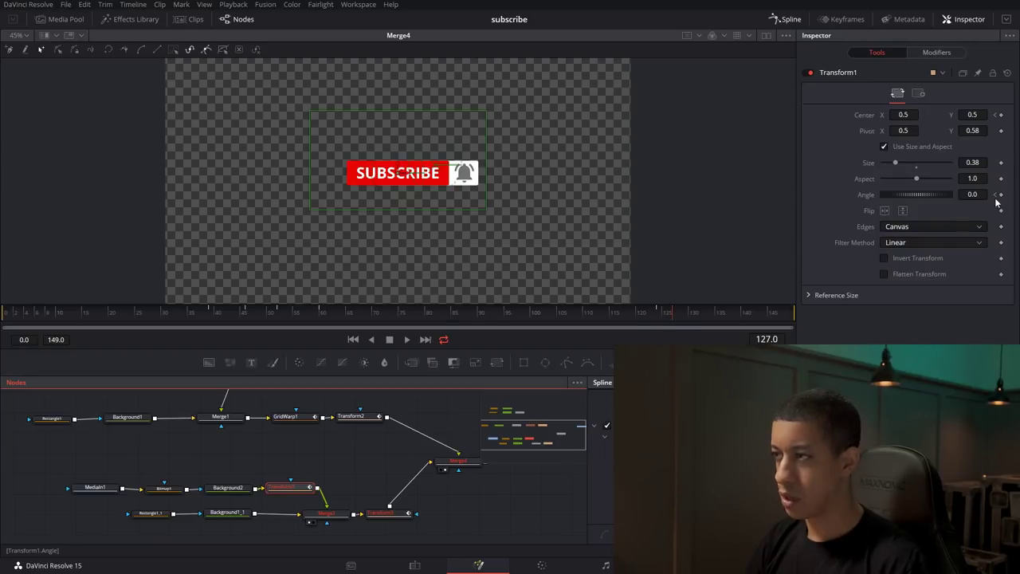
left_click_drag(921, 194, 925, 199)
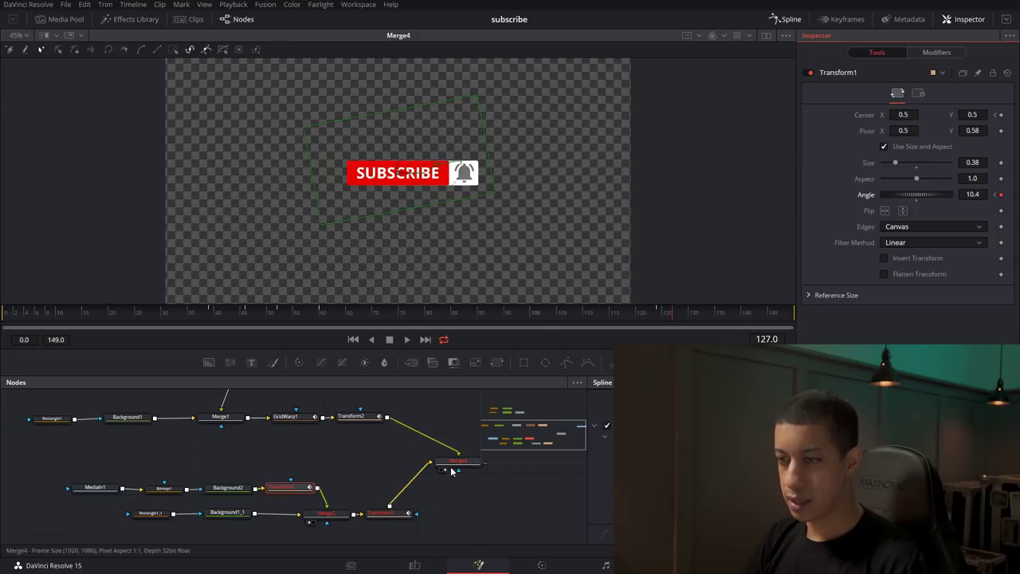
Set Transform1's Angle to 31.3 at frame 129 and reset its keyframe at frame 127 to 0.
left_click_drag(655, 313, 687, 319)
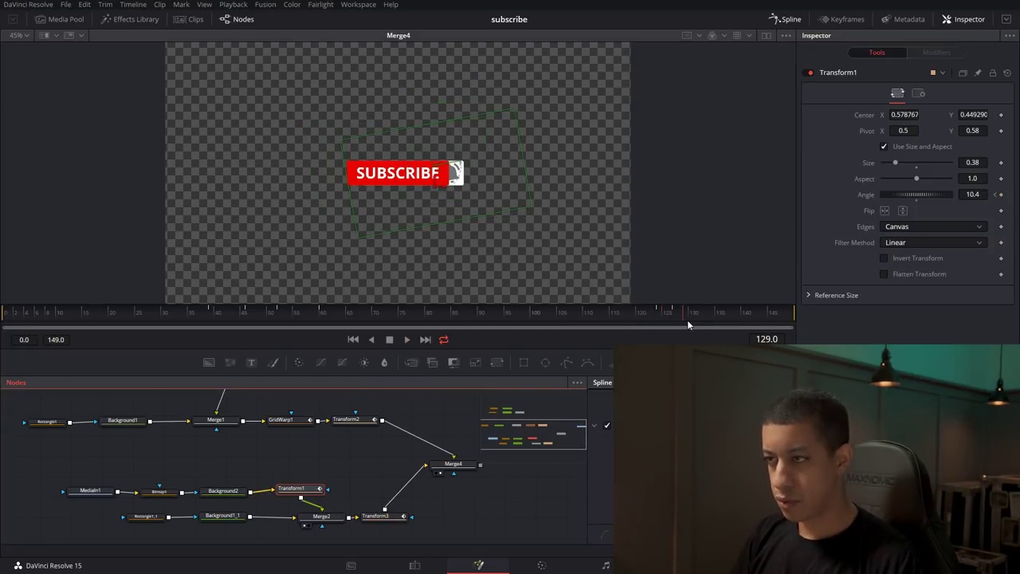
left_click_drag(912, 194, 917, 194)
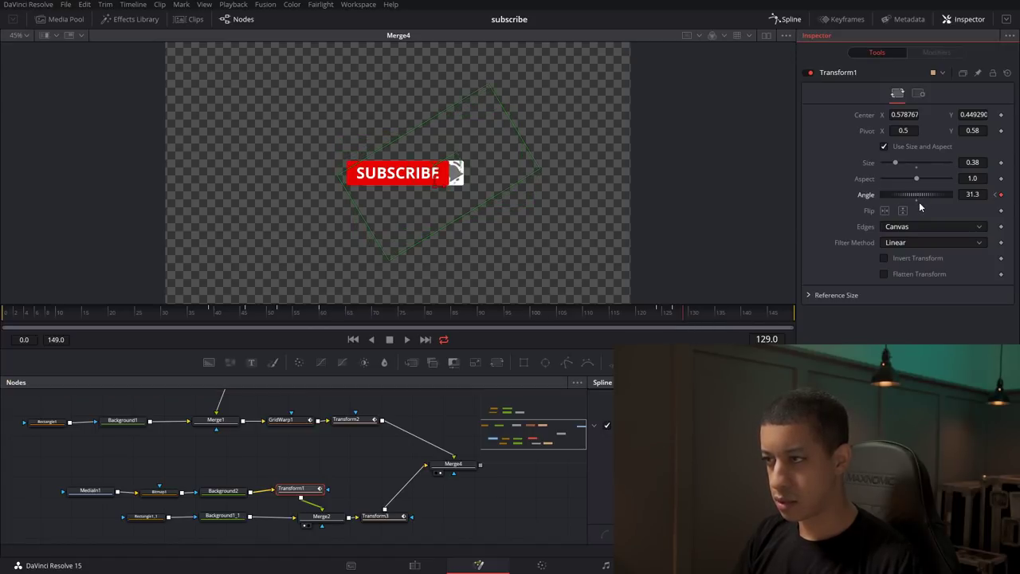
left_click(994, 195)
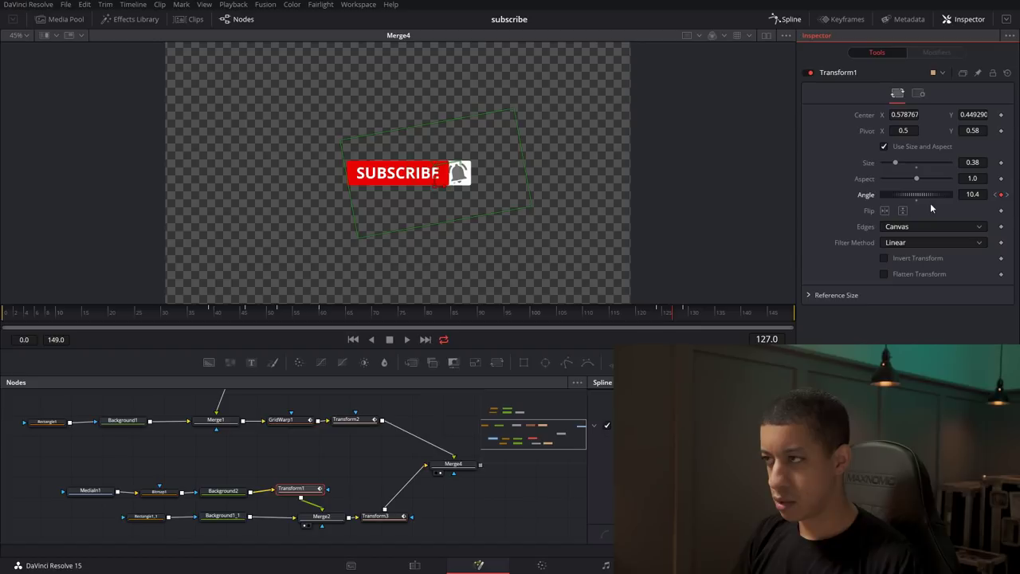
double_click(916, 200)
key("space")
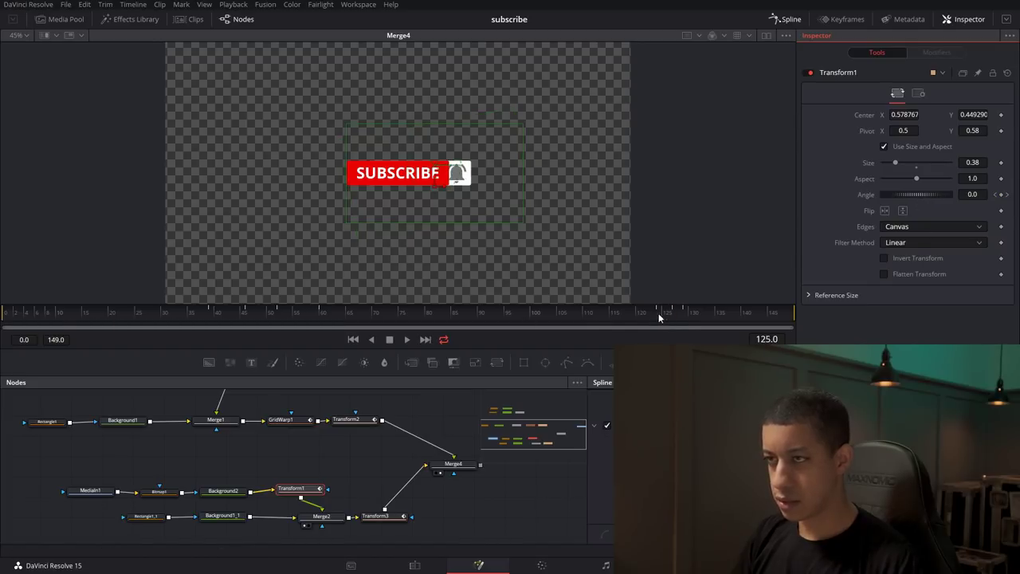
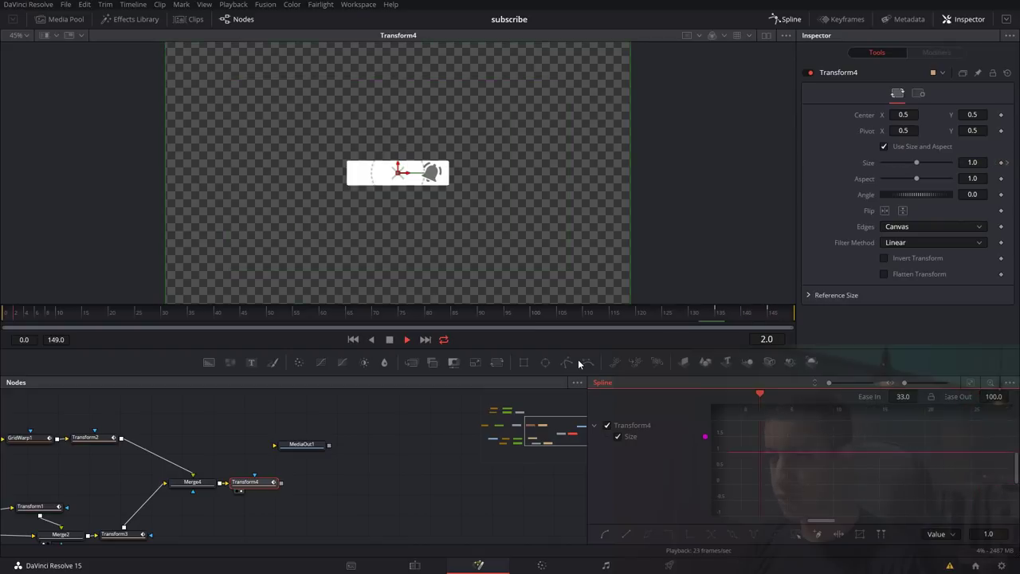
Enable motion blur on Transform4 with a quality of 25 and move MediaOut1 farther from it.
left_click(263, 482)
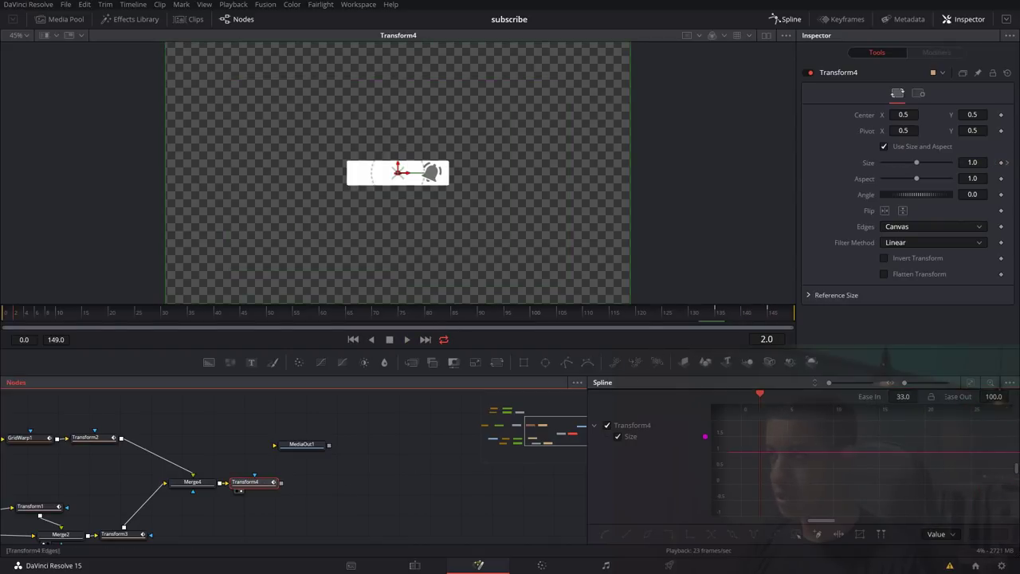
left_click(918, 93)
left_click(911, 241)
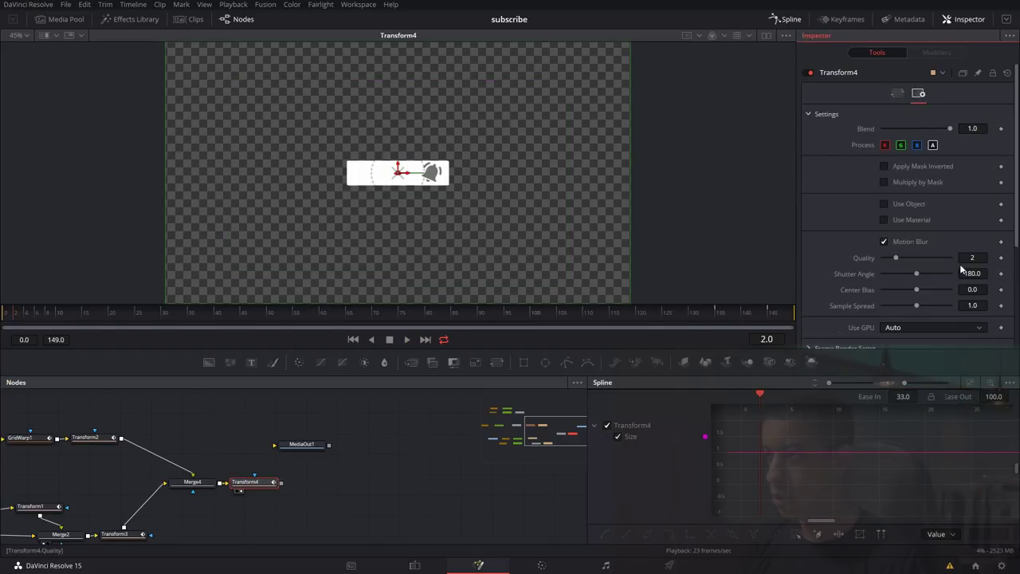
type("5")
key("Tab")
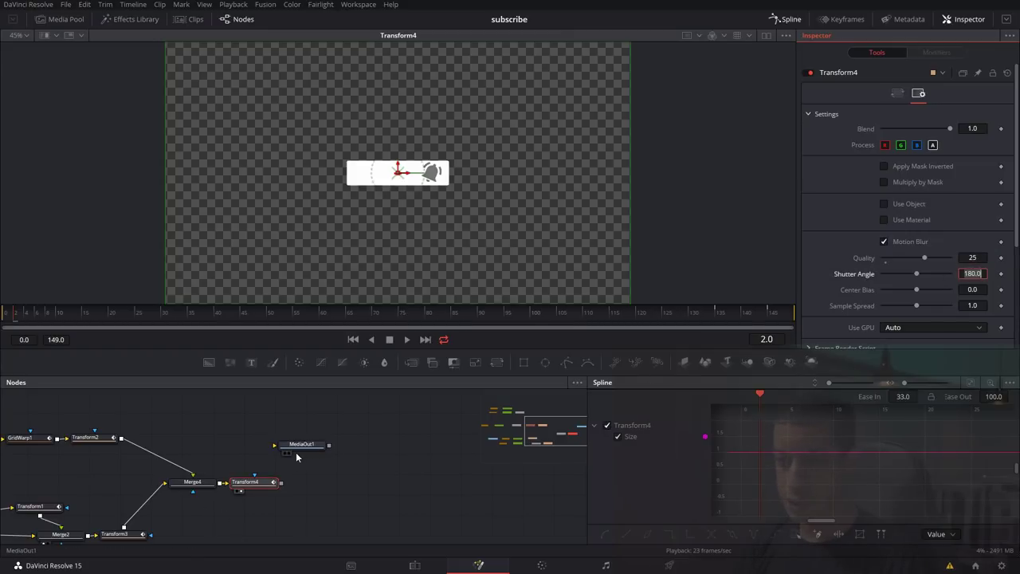
left_click_drag(300, 447, 396, 431)
scroll(287, 469, "down", 5)
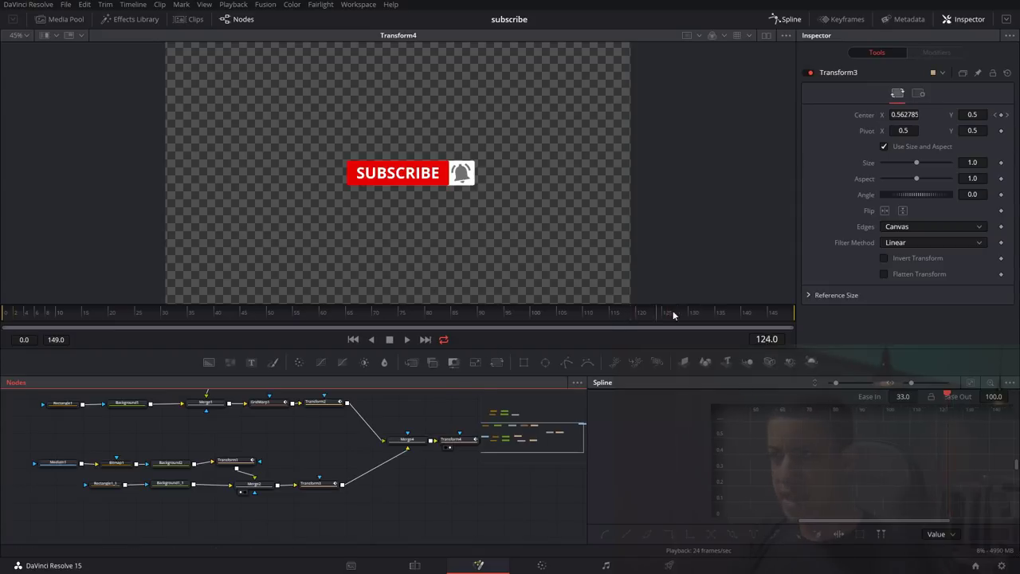
Keyframe Transform3's Size down to its minimum at frame 25 to hide the bell at the start, and scrub through the animation to check it.
left_click_drag(604, 312, 493, 313)
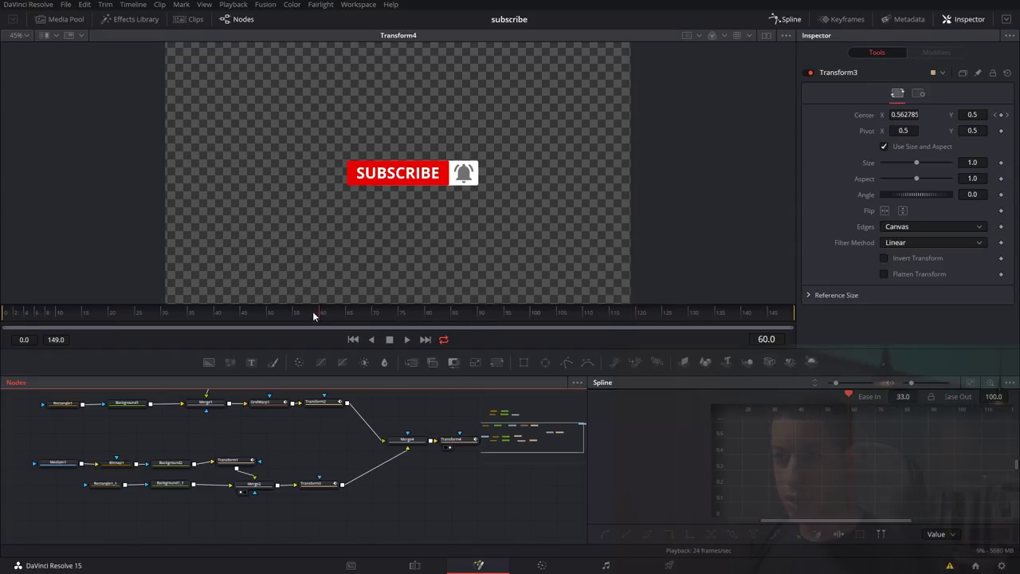
left_click_drag(305, 315, 139, 317)
left_click(58, 314)
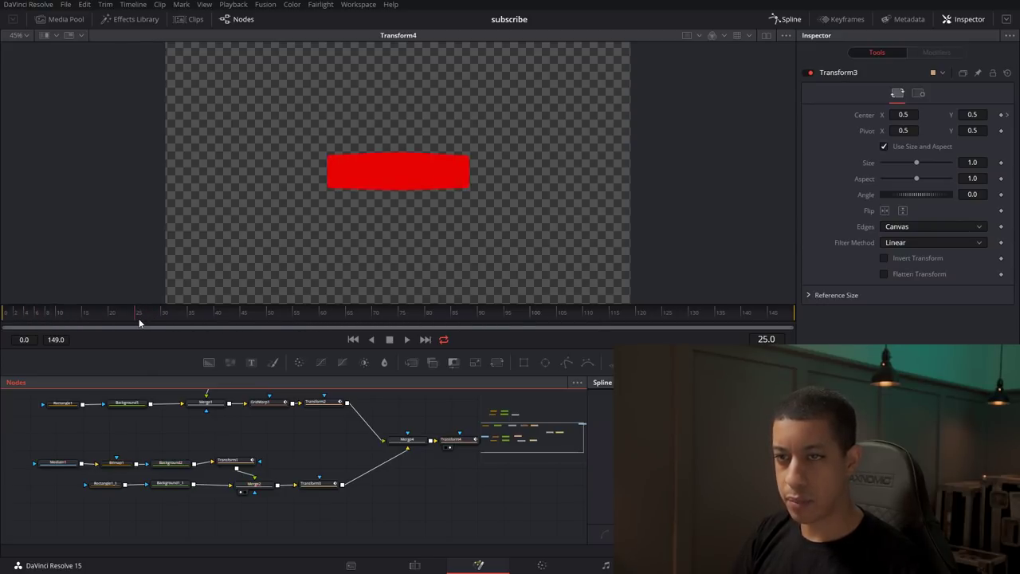
left_click(317, 481)
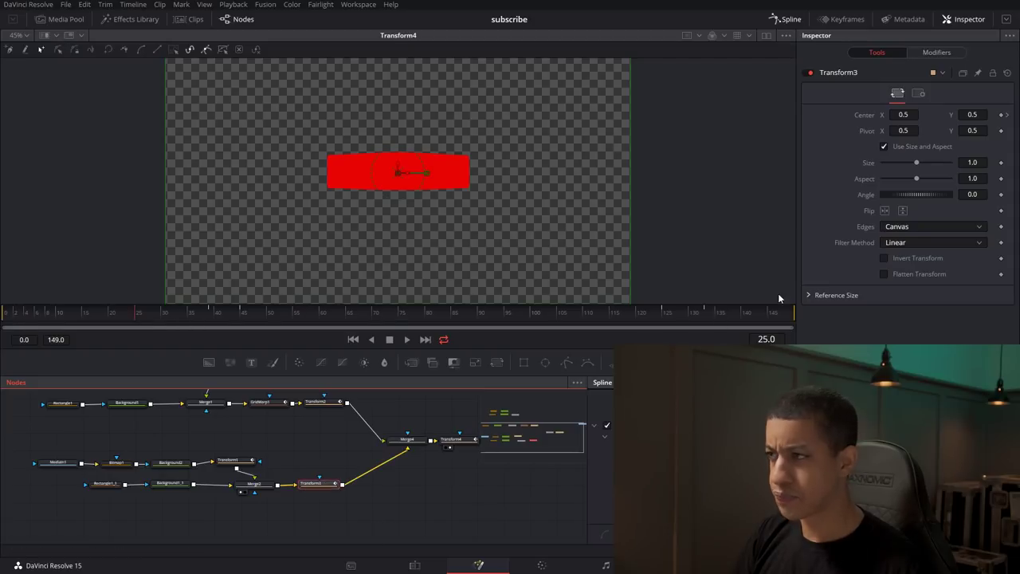
left_click(1001, 163)
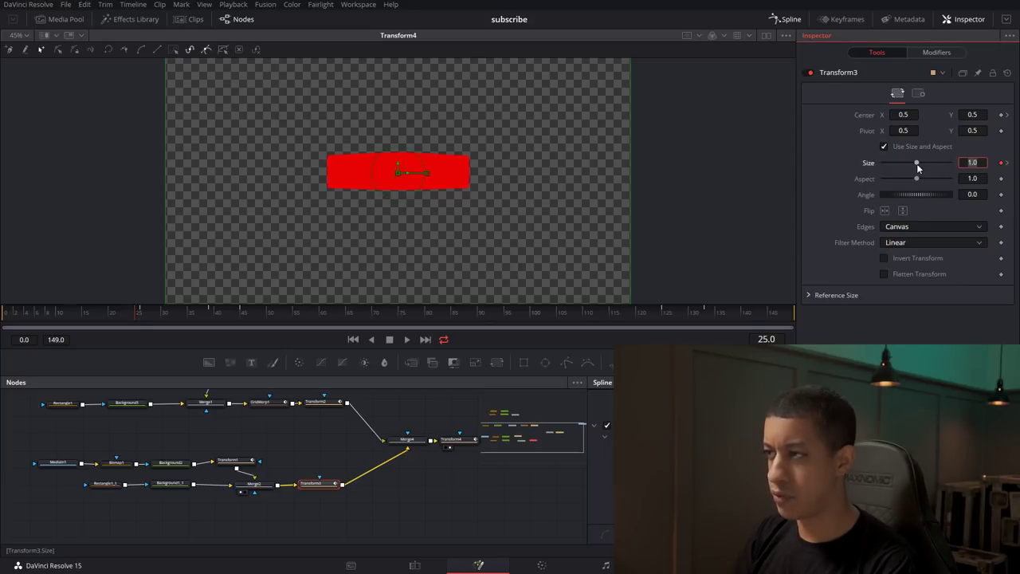
left_click_drag(917, 163, 706, 175)
left_click_drag(75, 314, 144, 323)
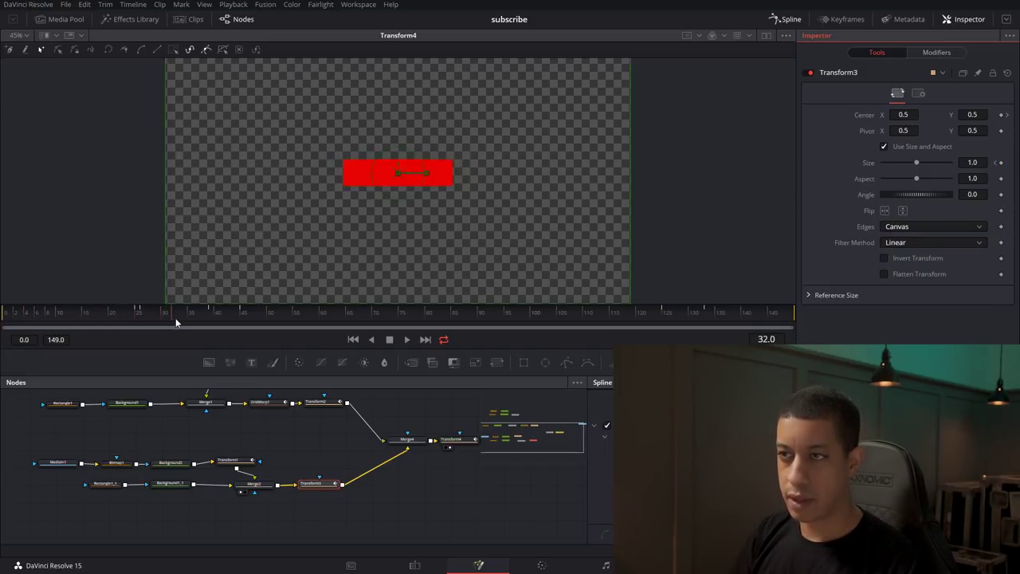
left_click_drag(204, 317, 266, 323)
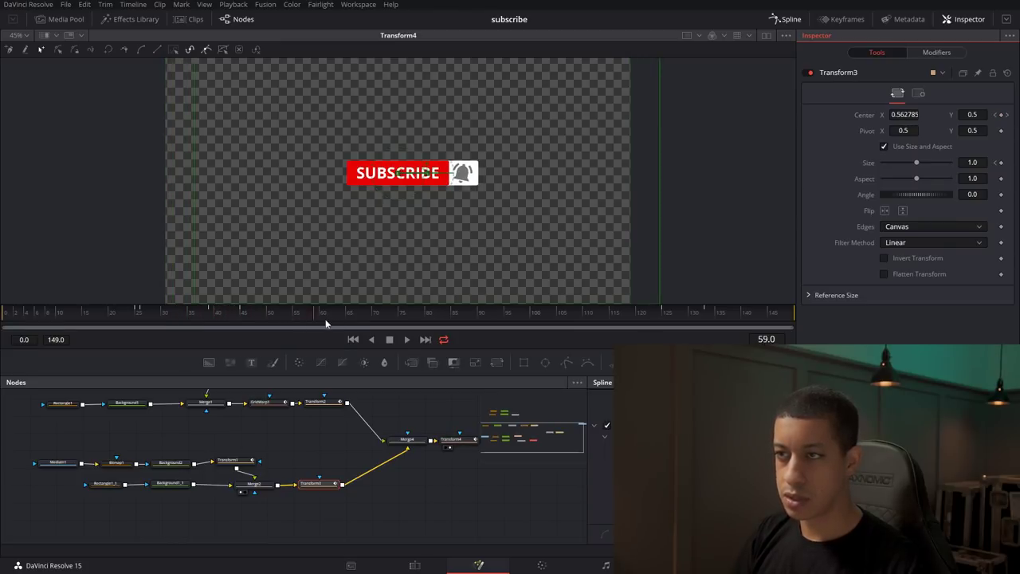
left_click_drag(660, 316, 773, 323)
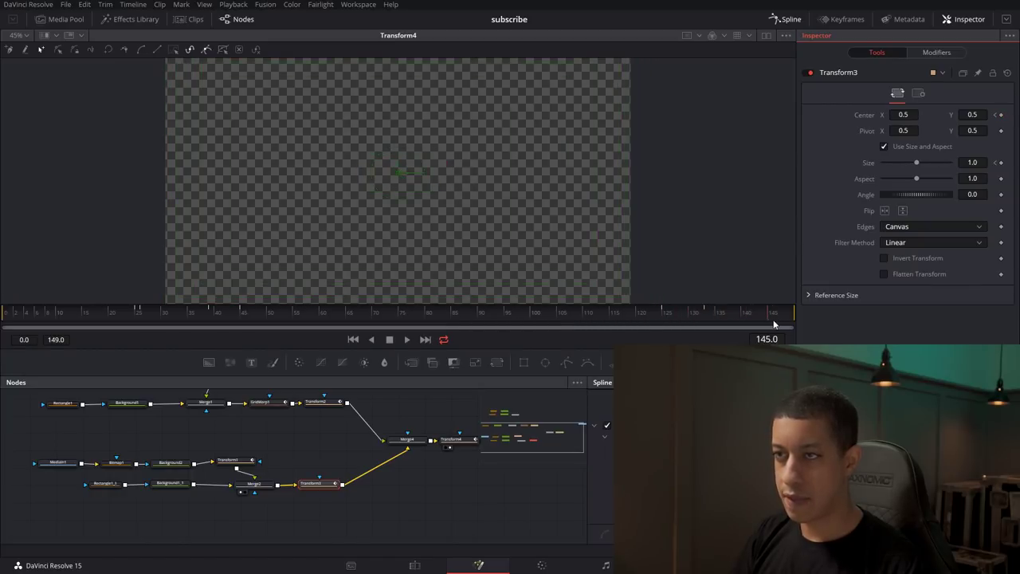
Add a Saver node connected to Transform4's output and show it in the viewer.
left_click_drag(513, 450, 370, 503)
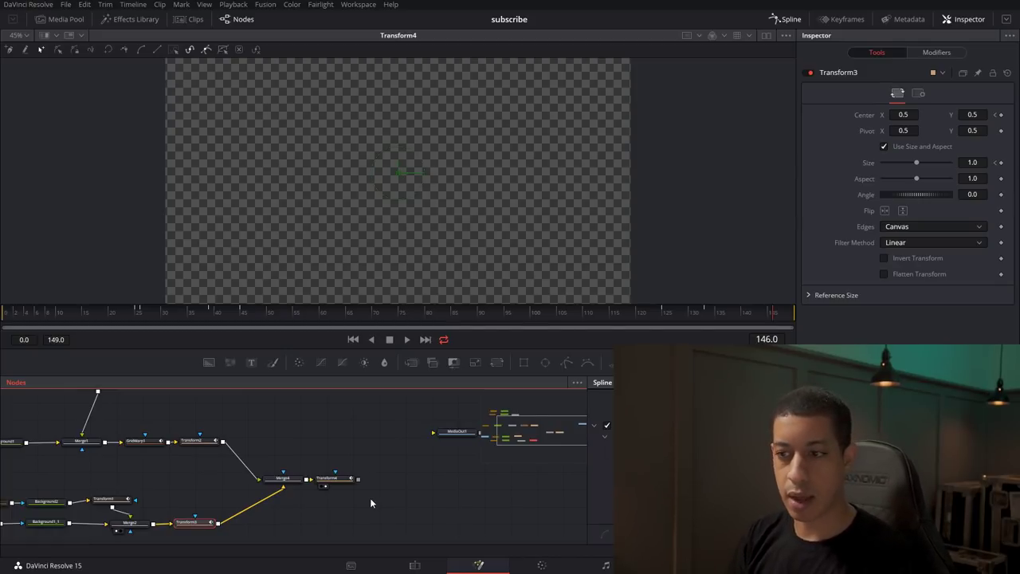
left_click(371, 502)
key("shift+space")
type("tr")
key("BackSpace")
key("BackSpace")
type("sav")
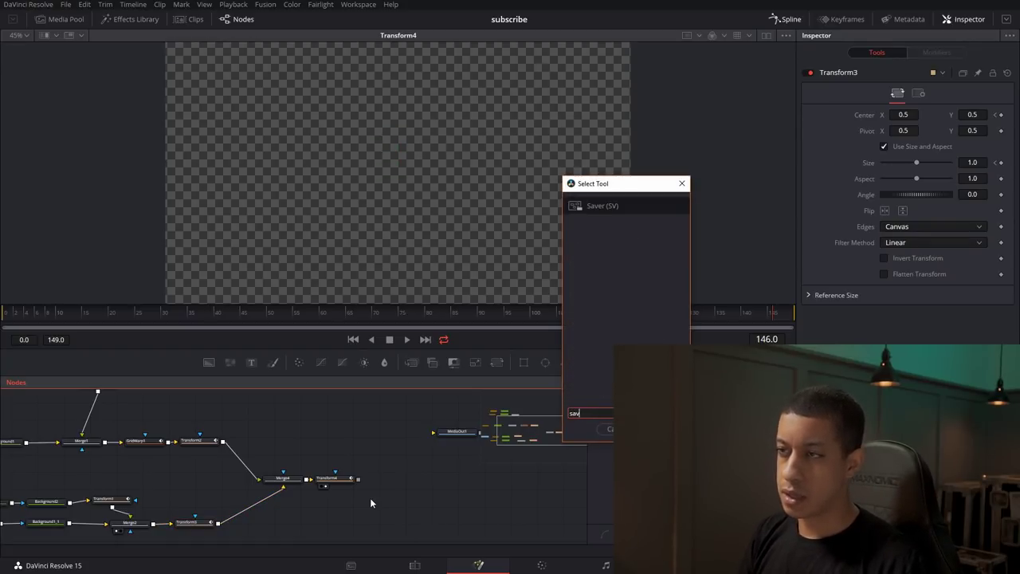
key("Return")
left_click_drag(371, 502, 414, 486)
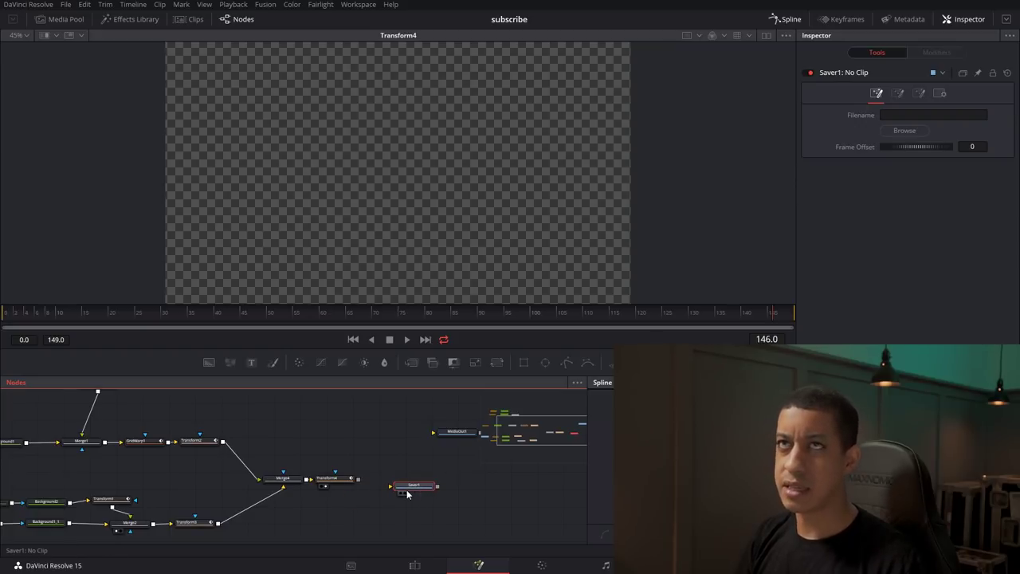
left_click_drag(407, 487, 427, 284)
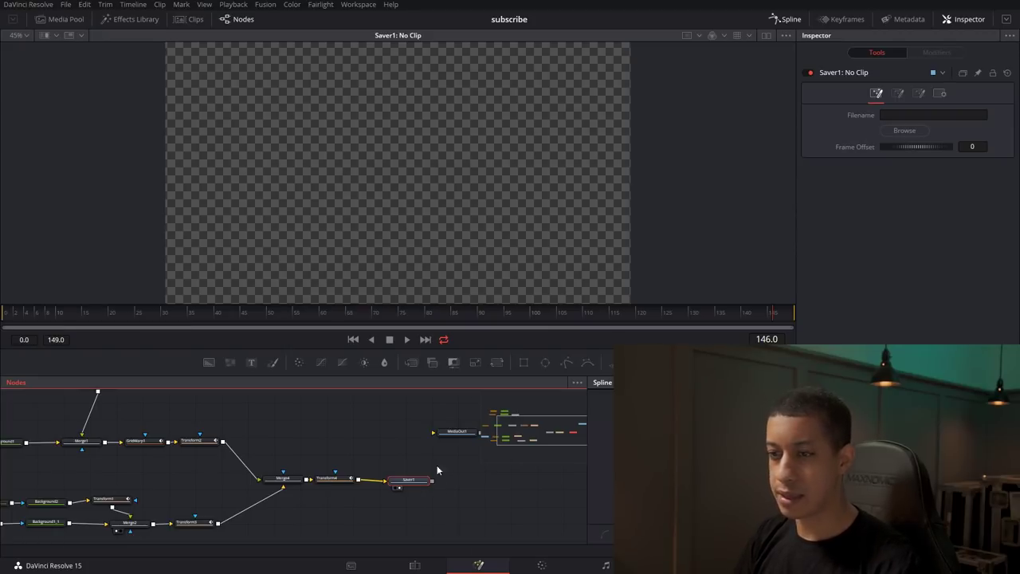
left_click_drag(407, 486, 410, 484)
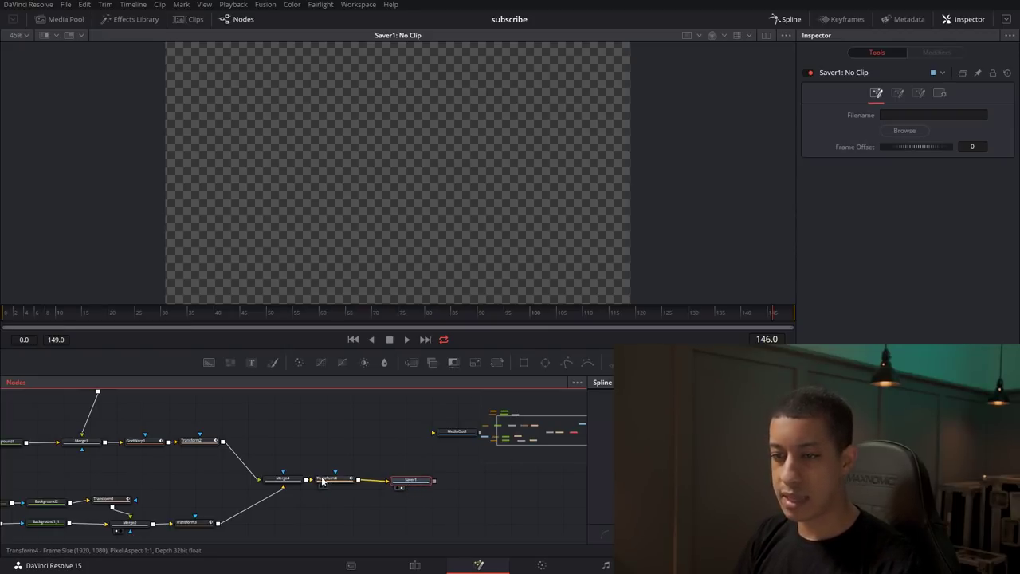
Move MediaOut1 well clear of the rest of the node tree.
scroll(208, 469, "down", 5)
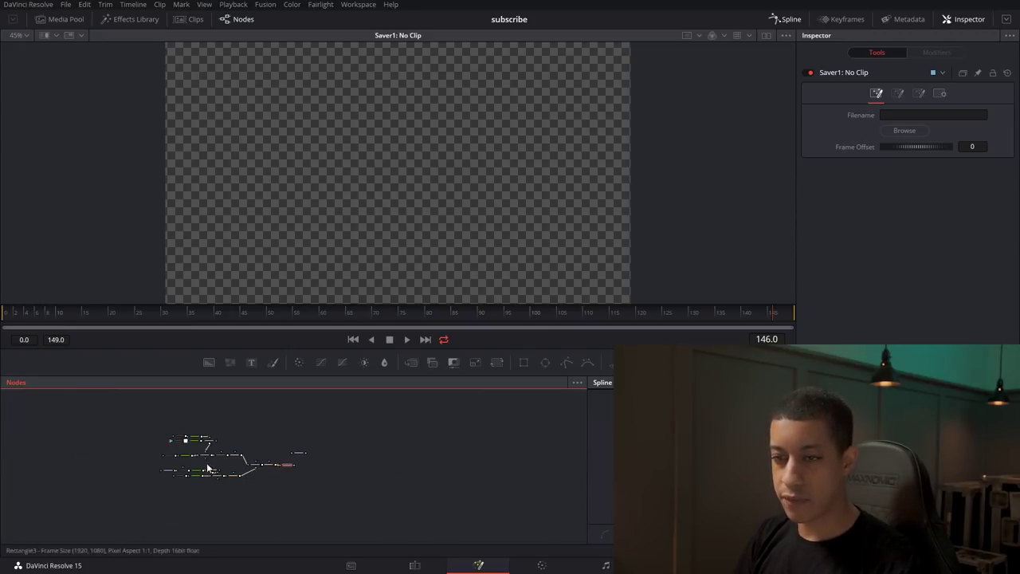
left_click(296, 453)
scroll(244, 457, "up", 5)
key("ctrl+f")
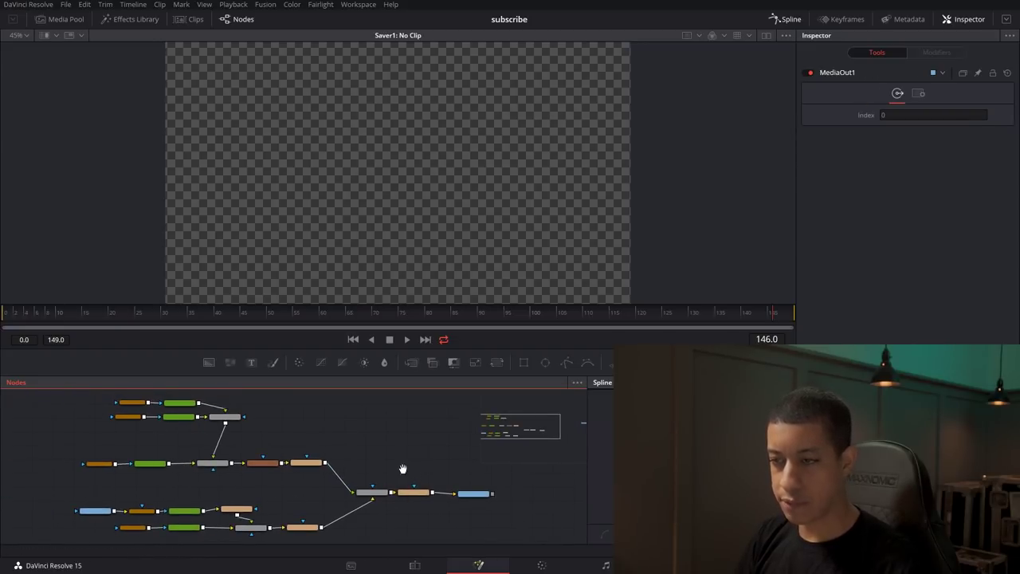
Browse for Saver1's output location and create a folder named New folder inside the desktop's New folder (3).
scroll(406, 488, "up", 4)
left_click_drag(411, 490, 402, 486)
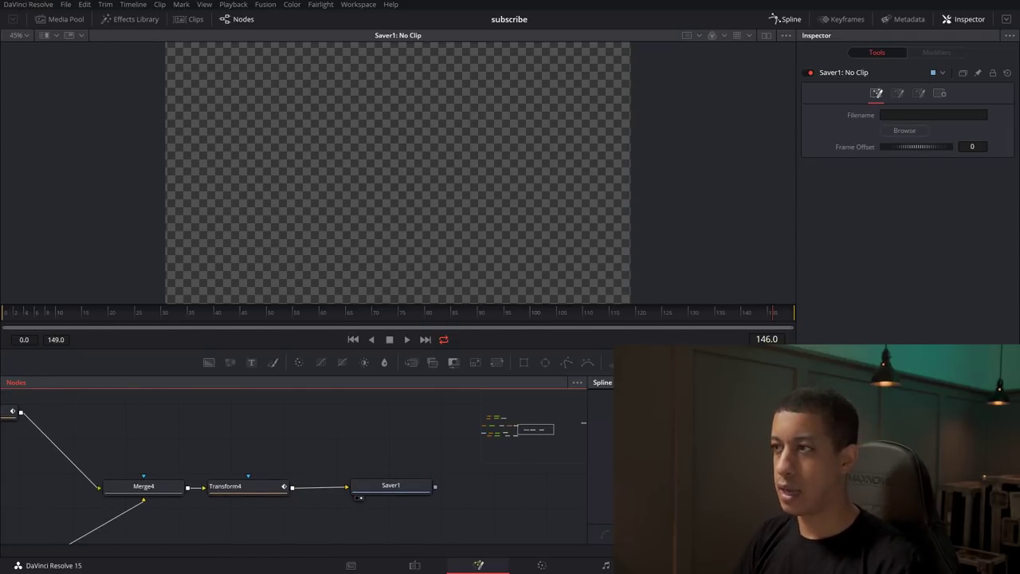
left_click(905, 130)
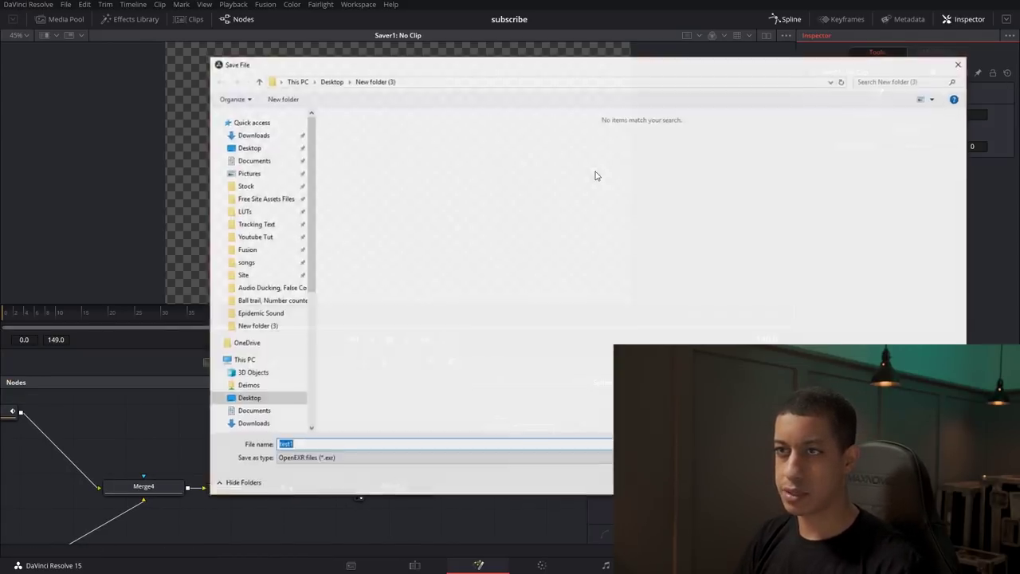
right_click(676, 210)
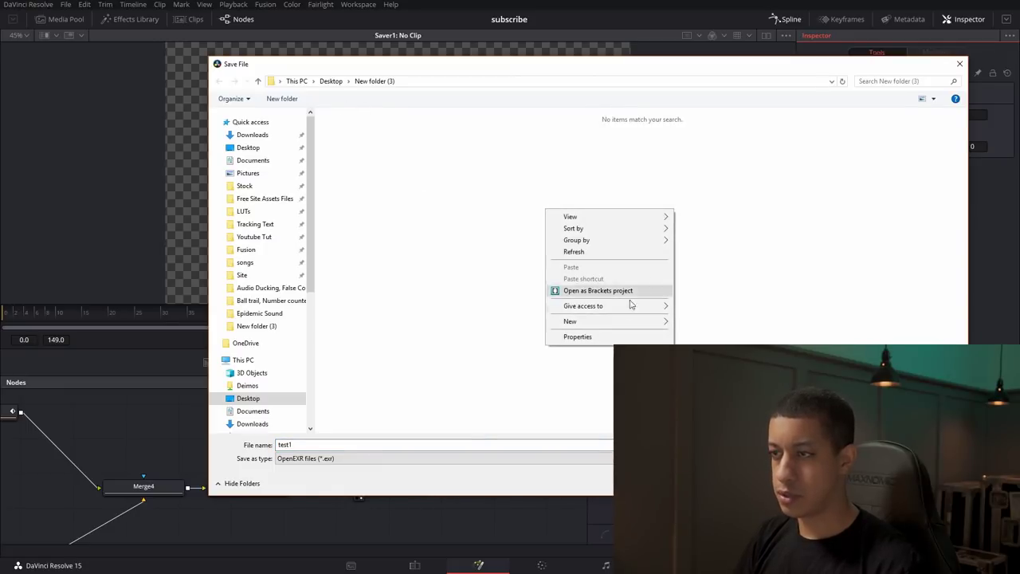
mouse_move(654, 319)
left_click(693, 320)
key("Return")
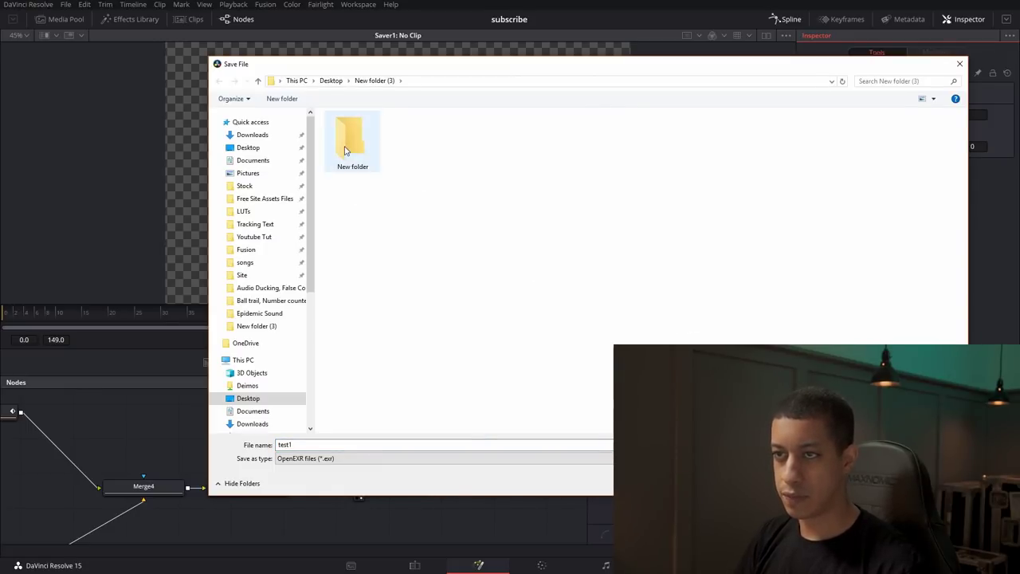
Set the Saver's output file to sub_and_bell.png in the innermost New folder with file type All Files, and render all Savers.
double_click(351, 163)
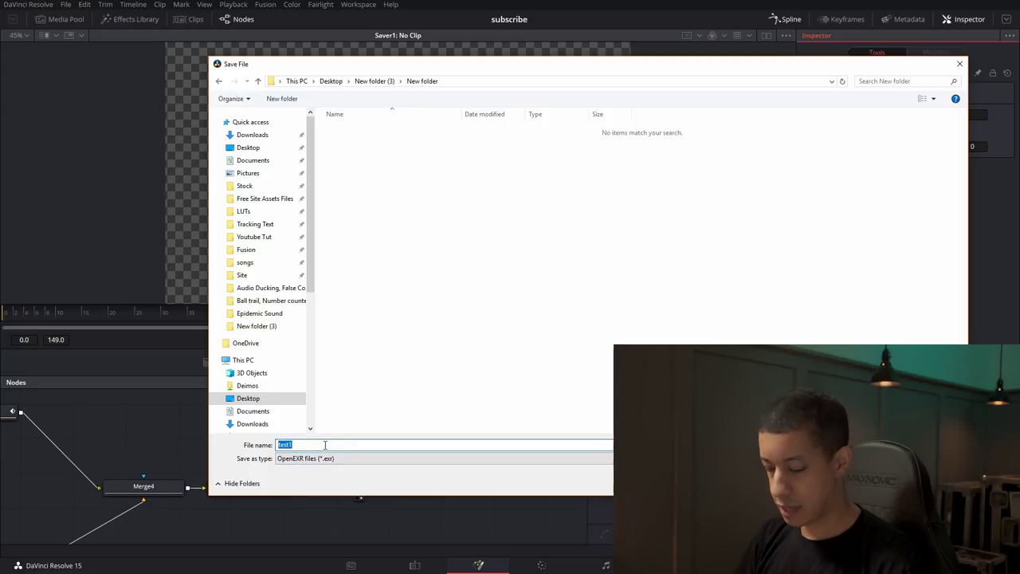
type("sub_a")
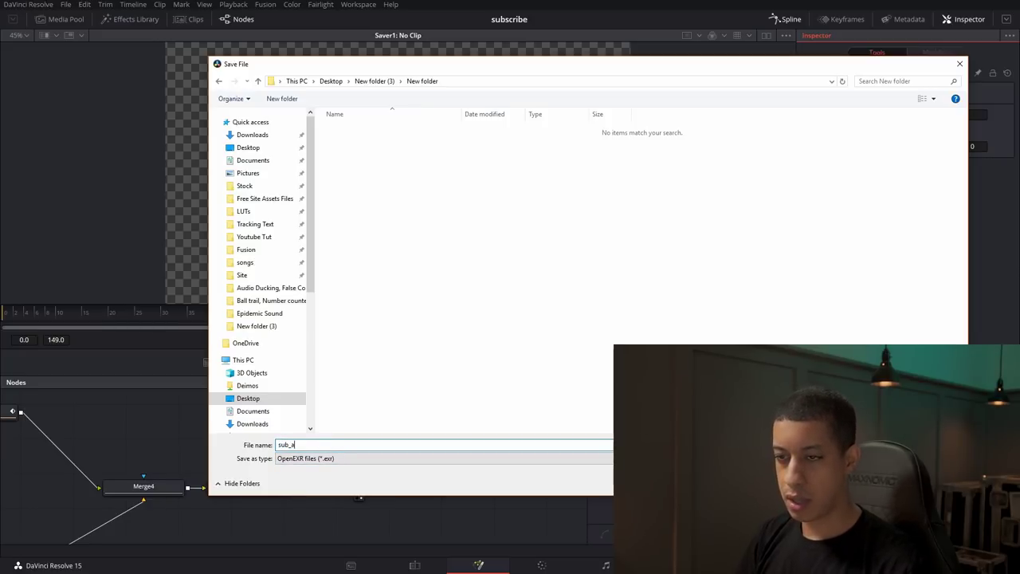
type("nd_bell")
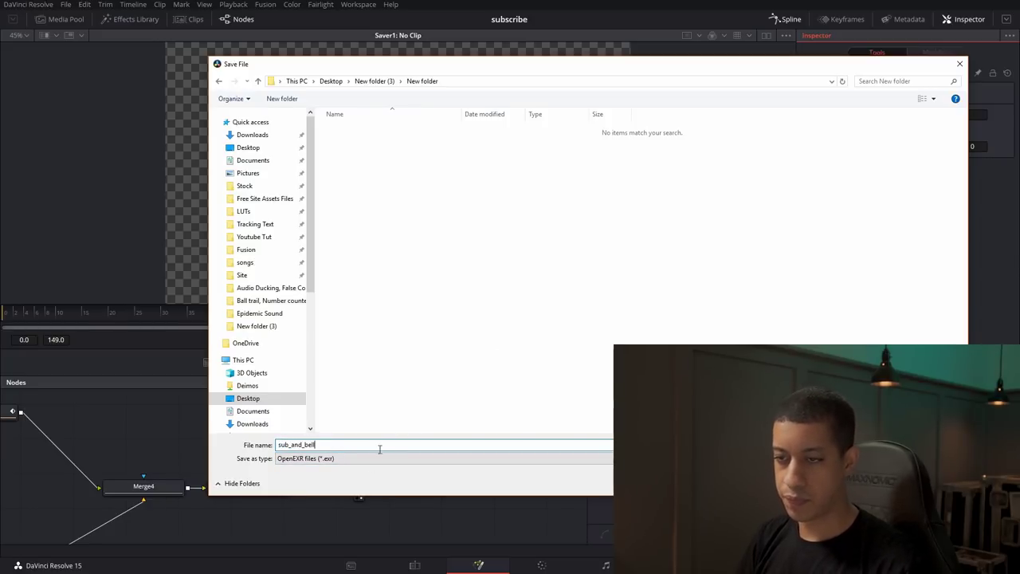
left_click(352, 459)
left_click(342, 477)
left_click(337, 445)
left_click(337, 447)
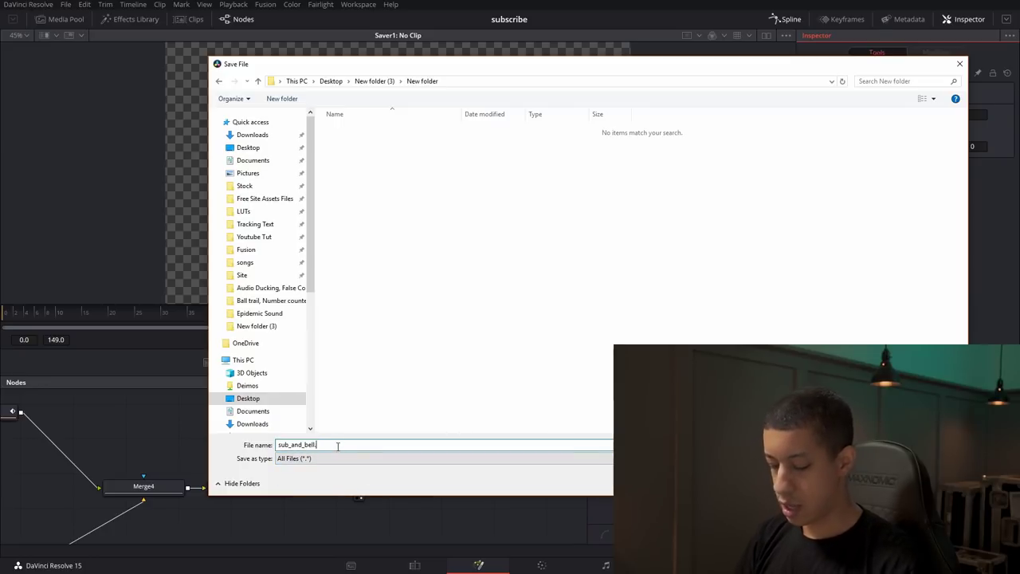
type(".png")
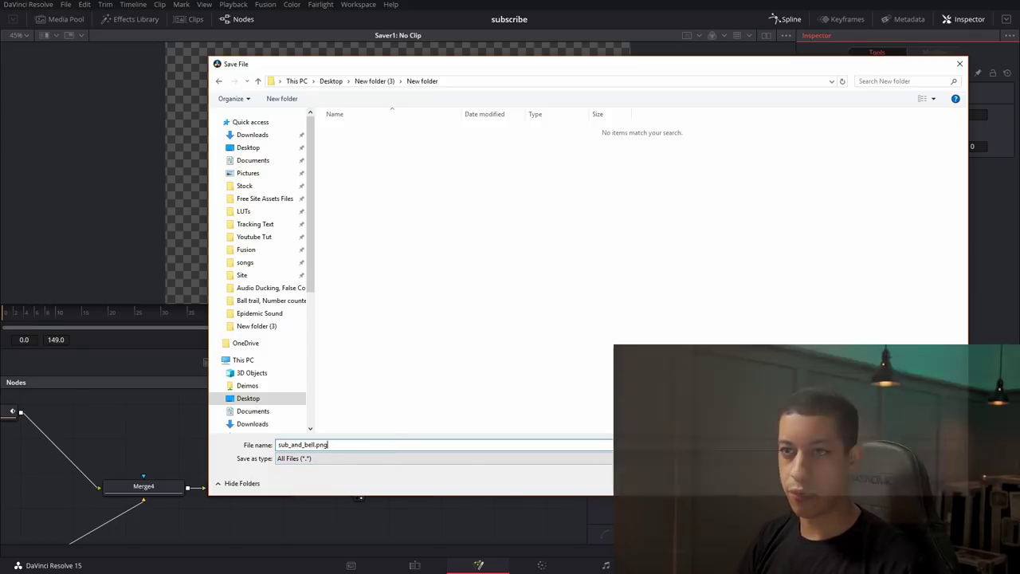
left_click(884, 481)
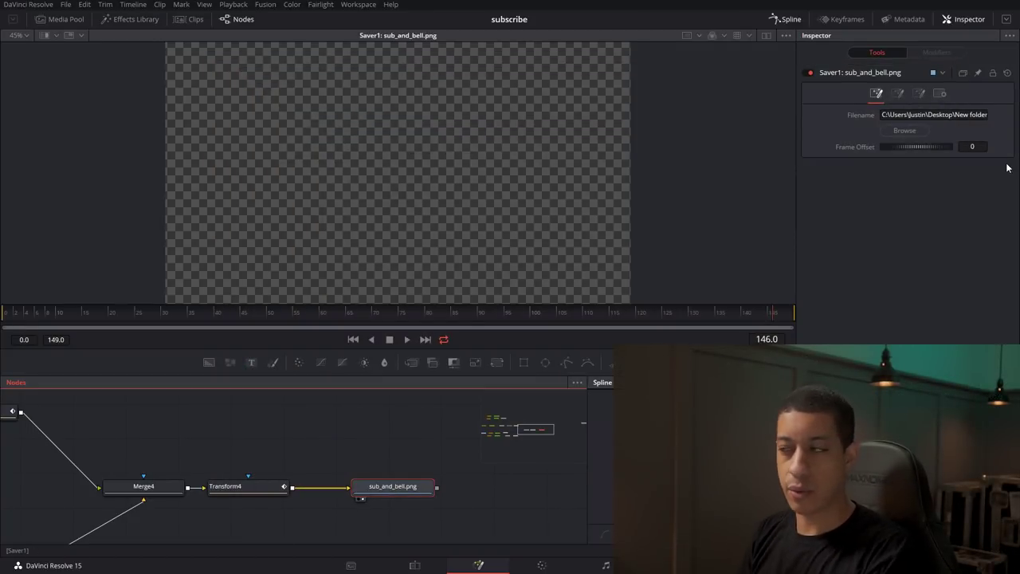
left_click(264, 5)
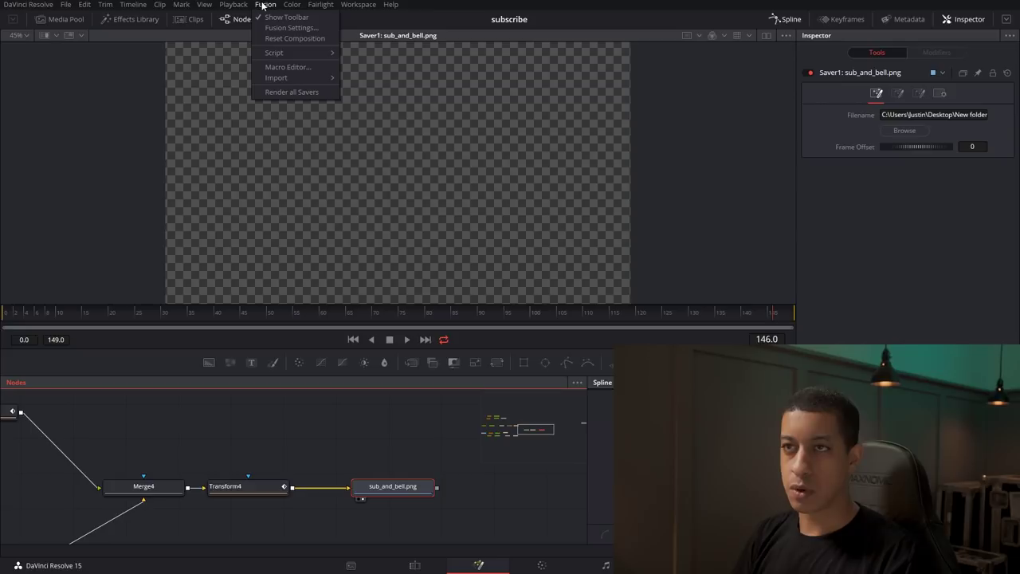
left_click(287, 93)
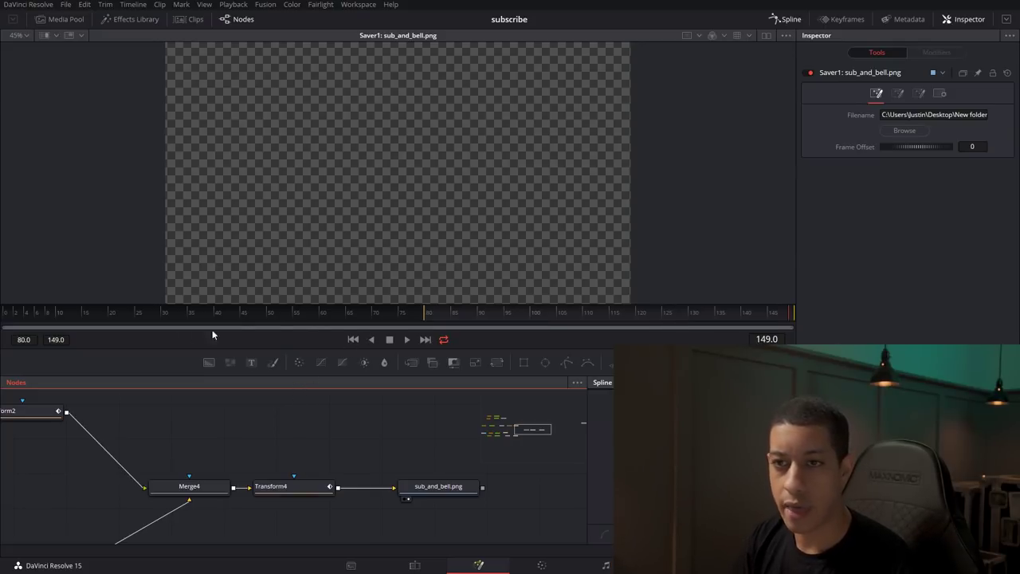
Move the render start marker earlier, and then set the render start time to frame 80.
left_click_drag(425, 311, 33, 312)
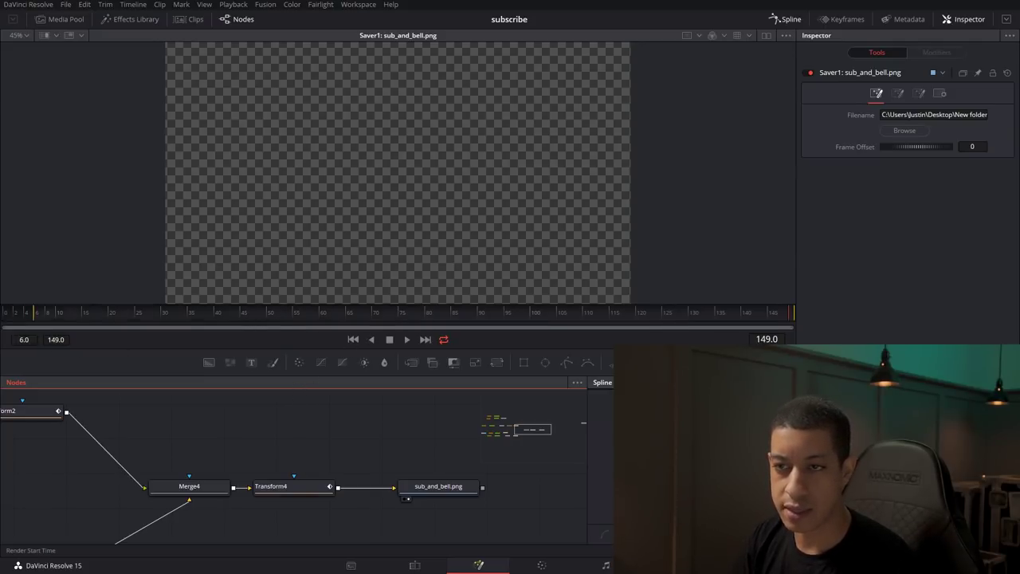
left_click(23, 340)
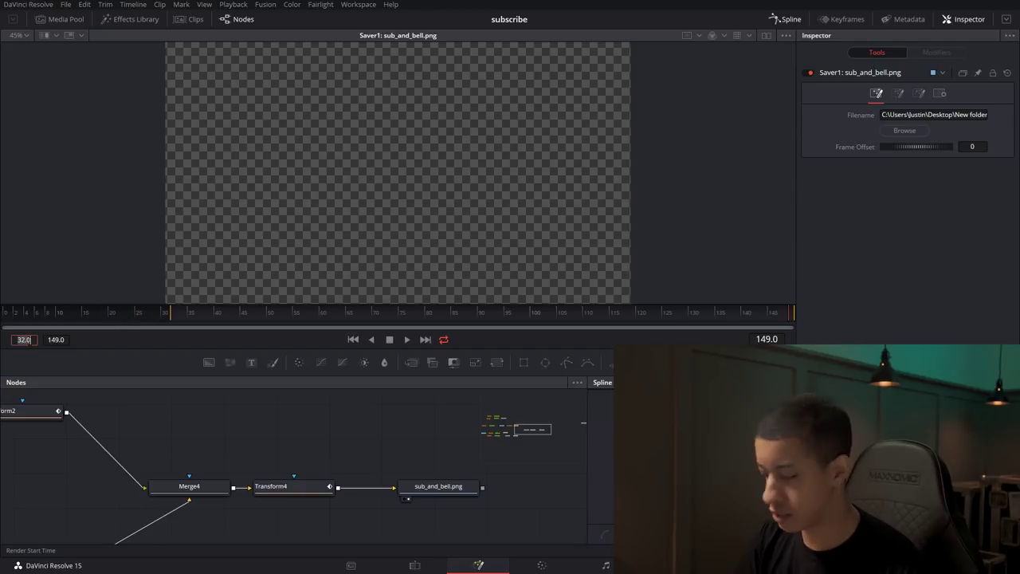
type("80")
key("Return")
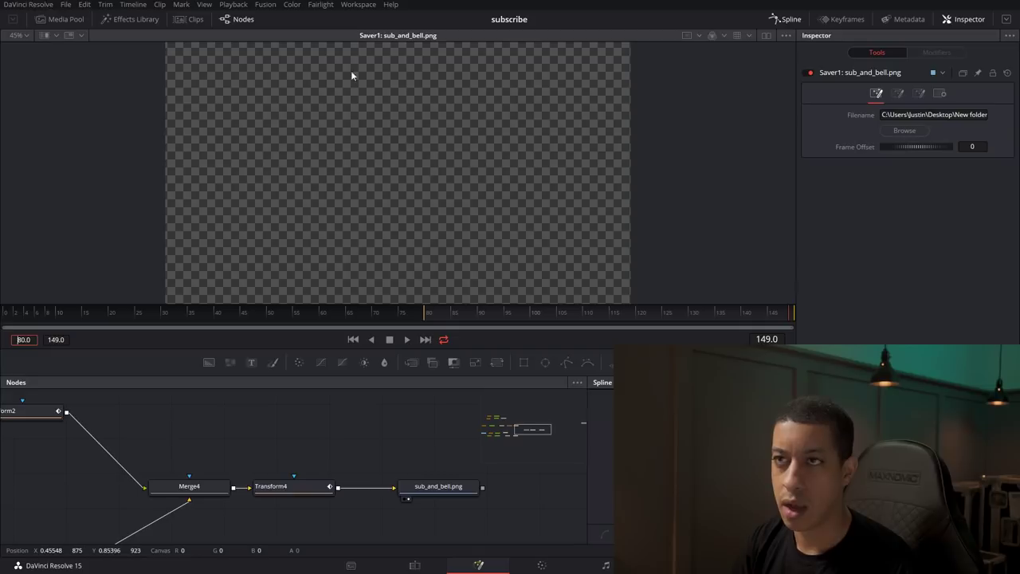
left_click(265, 5)
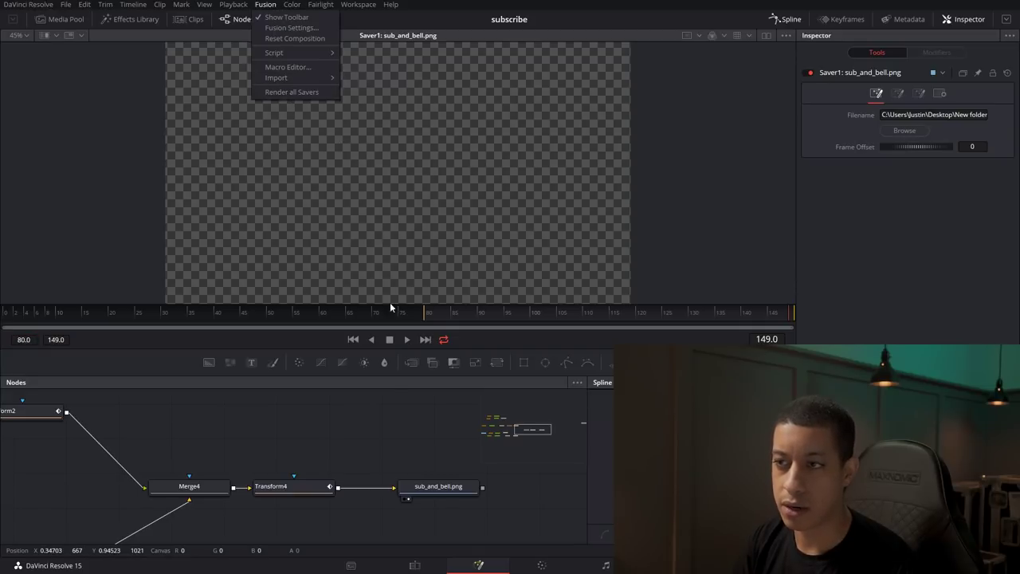
left_click(395, 401)
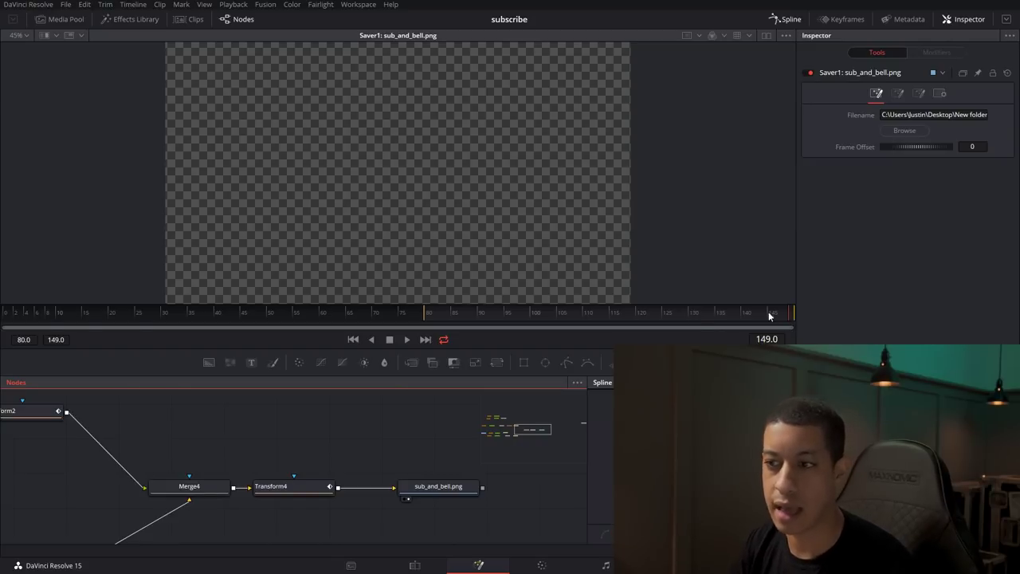
left_click_drag(404, 473, 412, 457)
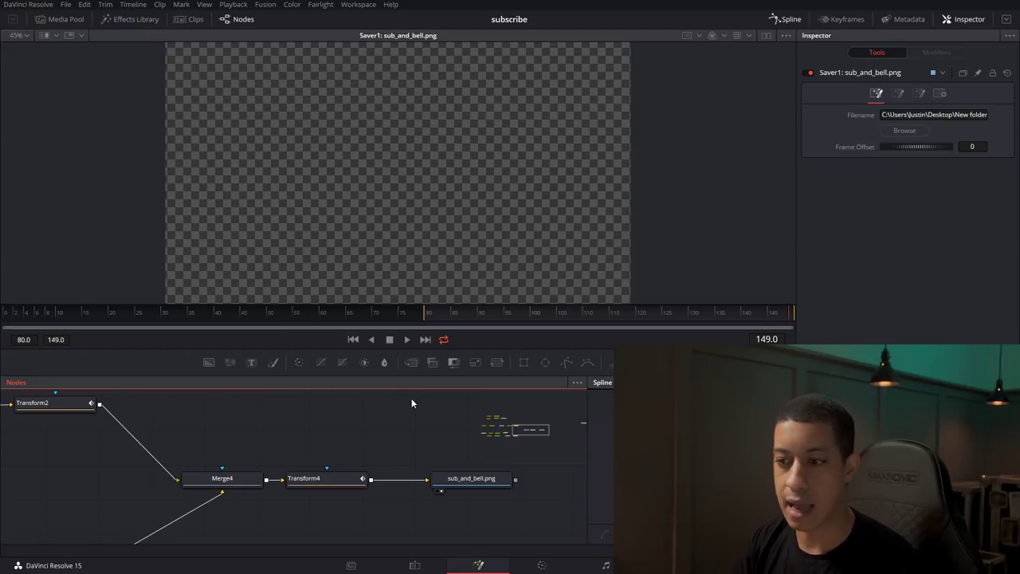
Go to the Edit page, switch to File Explorer, and create a folder named sub and bell beside the rendered frames.
left_click(412, 567)
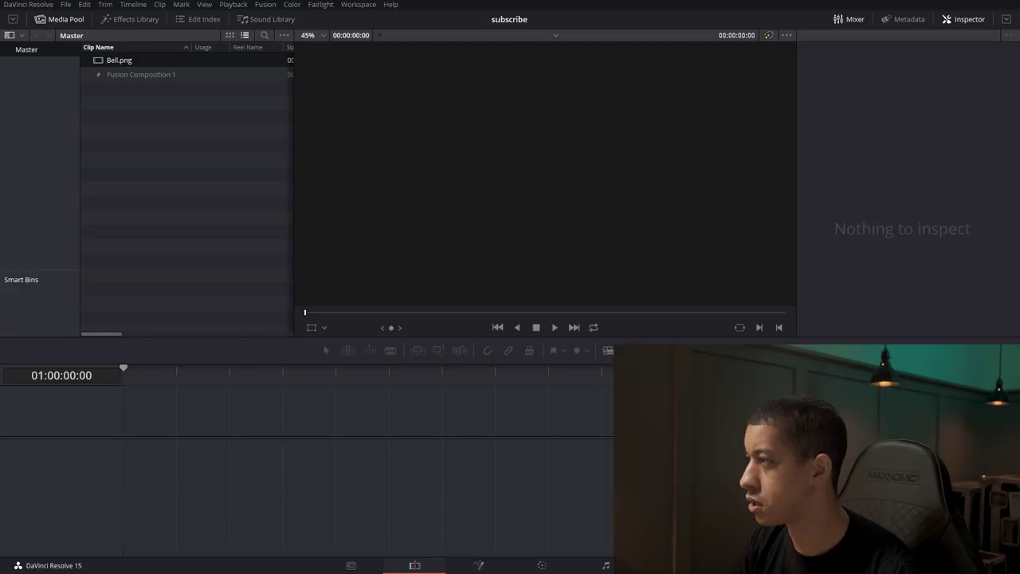
key("alt+Tab")
left_click_drag(714, 40, 624, 40)
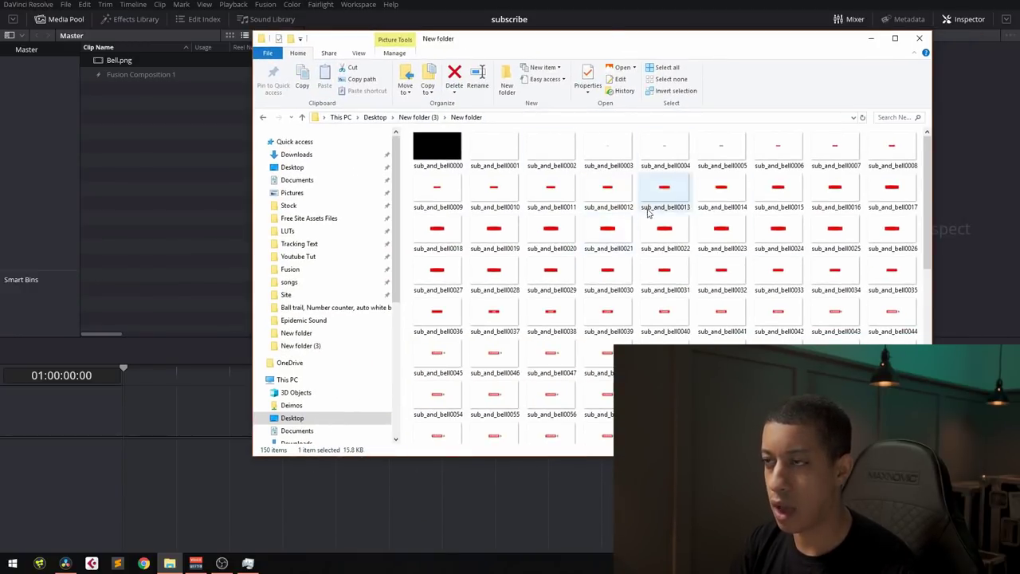
right_click(408, 163)
mouse_move(371, 303)
left_click(434, 308)
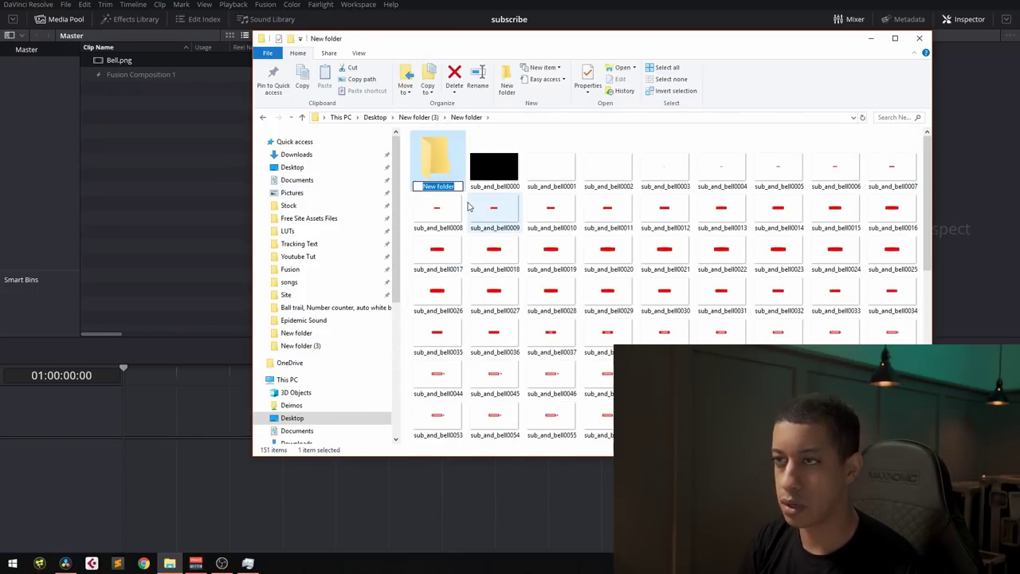
type("sub and bell")
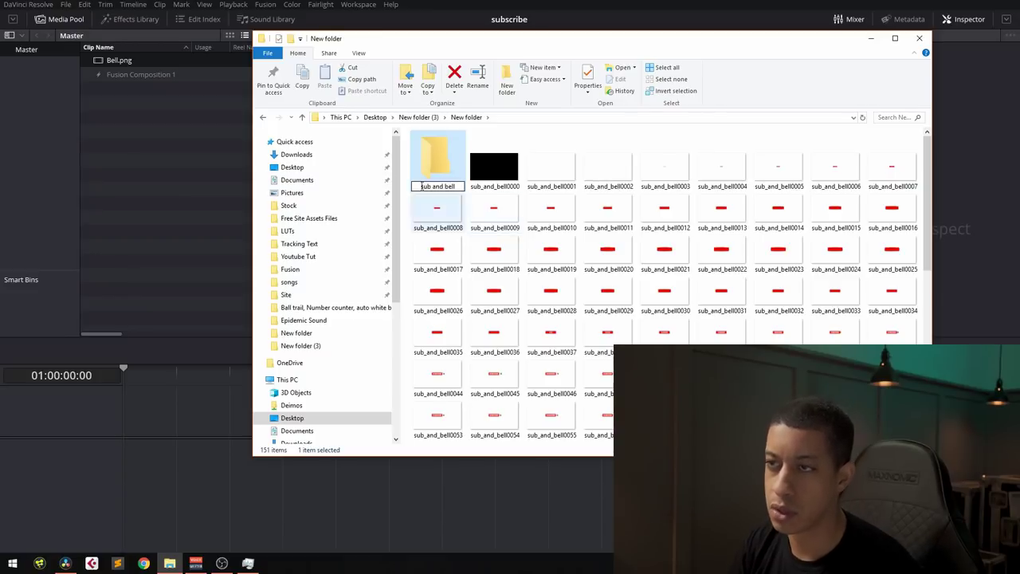
Move all the rendered sub_and_bell PNG frames, from 0000 through the last one, into the sub and bell folder.
left_click(484, 175)
scroll(510, 239, "down", 5)
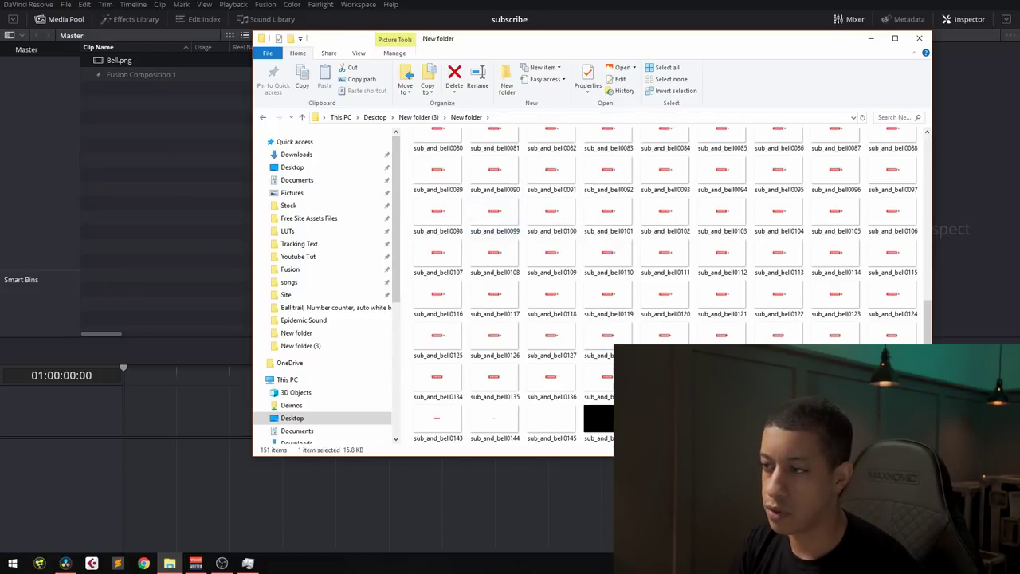
left_click(778, 414, "shift")
scroll(529, 190, "up", 5)
left_click_drag(489, 168, 436, 162)
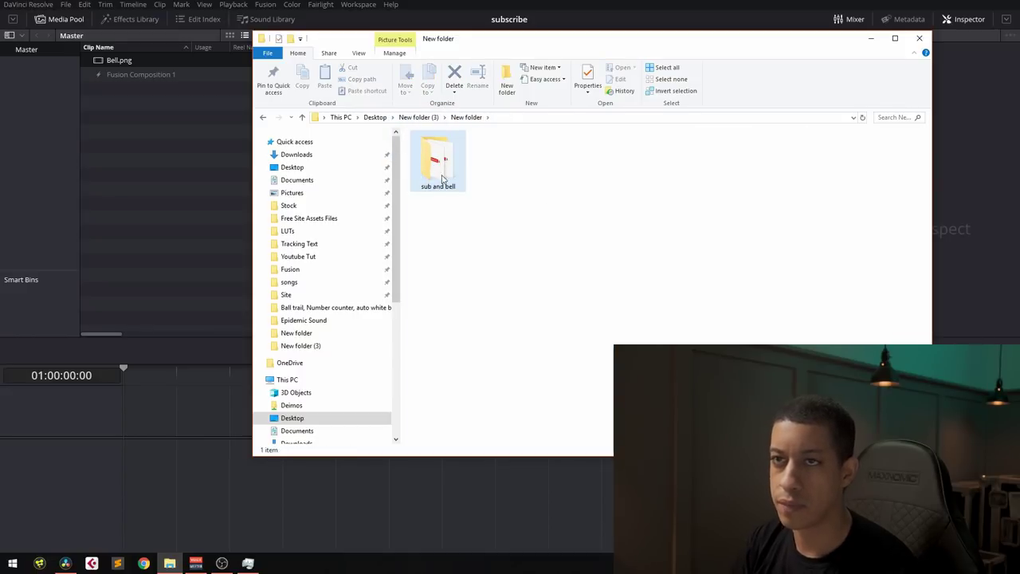
Import the sub and bell folder into the DaVinci Resolve media pool as a bin.
mouse_move(440, 182)
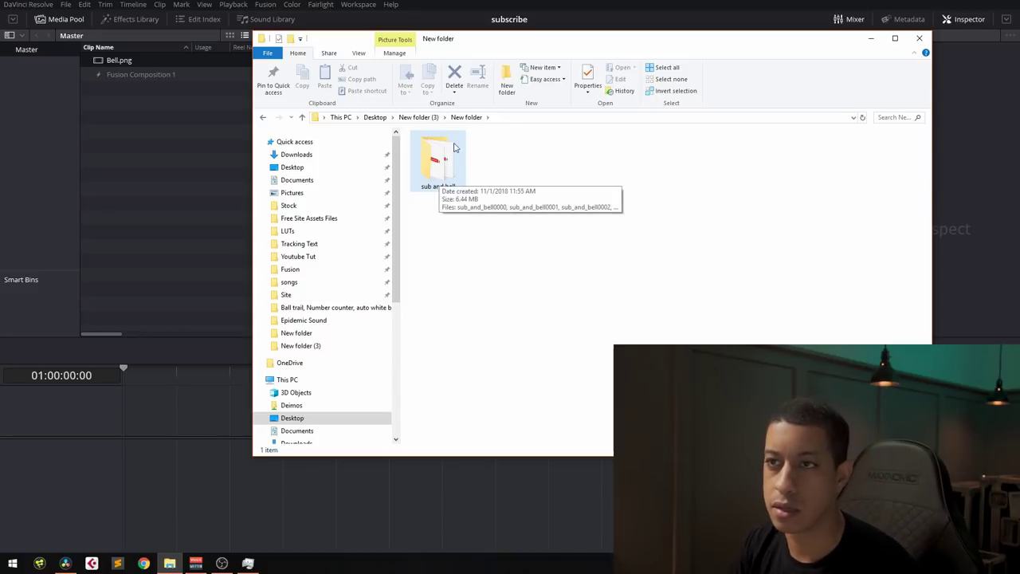
left_click(429, 170)
left_click_drag(429, 169, 39, 133)
left_click(72, 66)
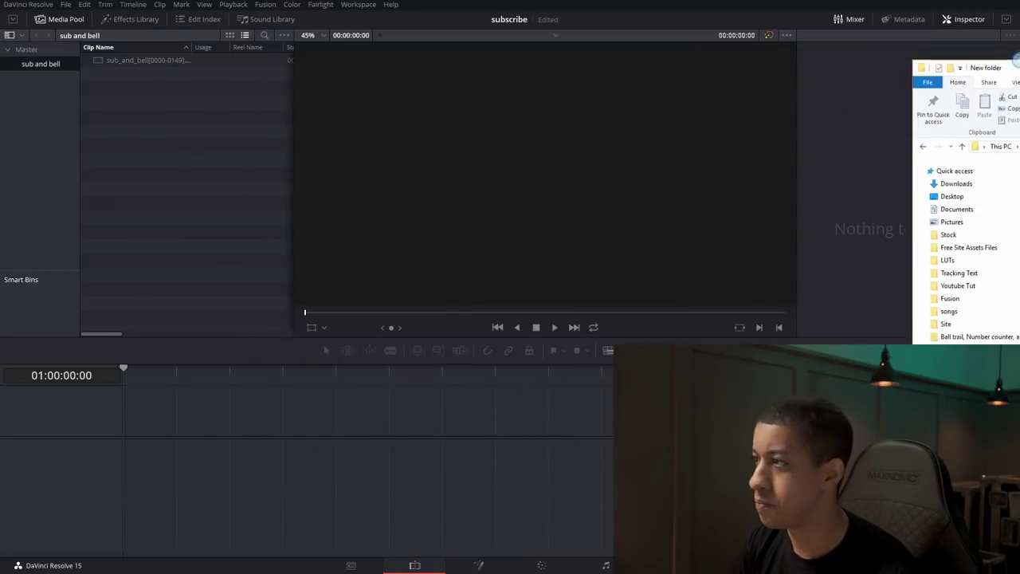
Import the 4K_side_of_old_steel_factory_20170126.mov clip into the Master bin, and place it at the start of a new timeline.
left_click(23, 51)
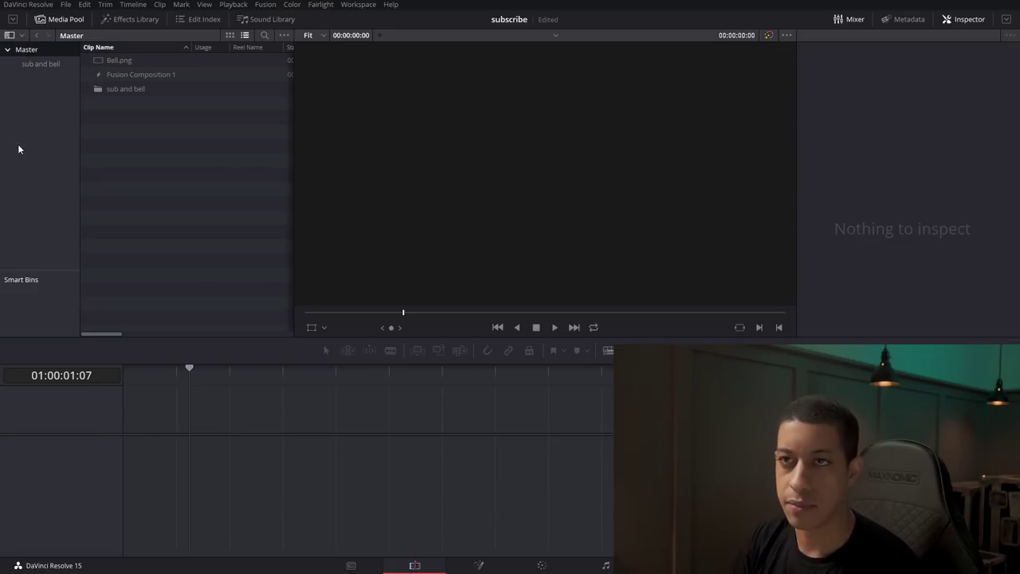
left_click_drag(601, 200, 197, 203)
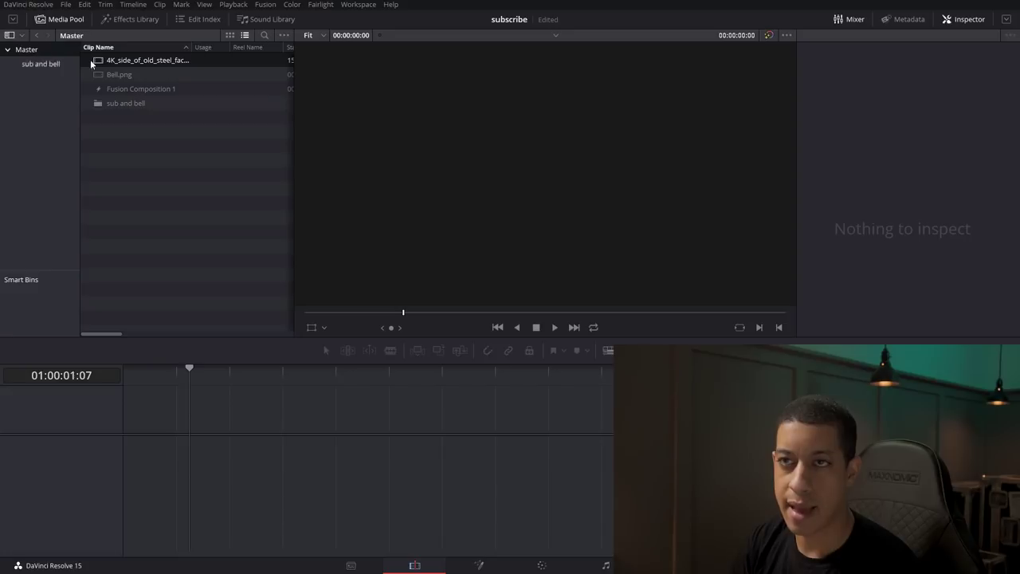
left_click_drag(100, 65, 129, 430)
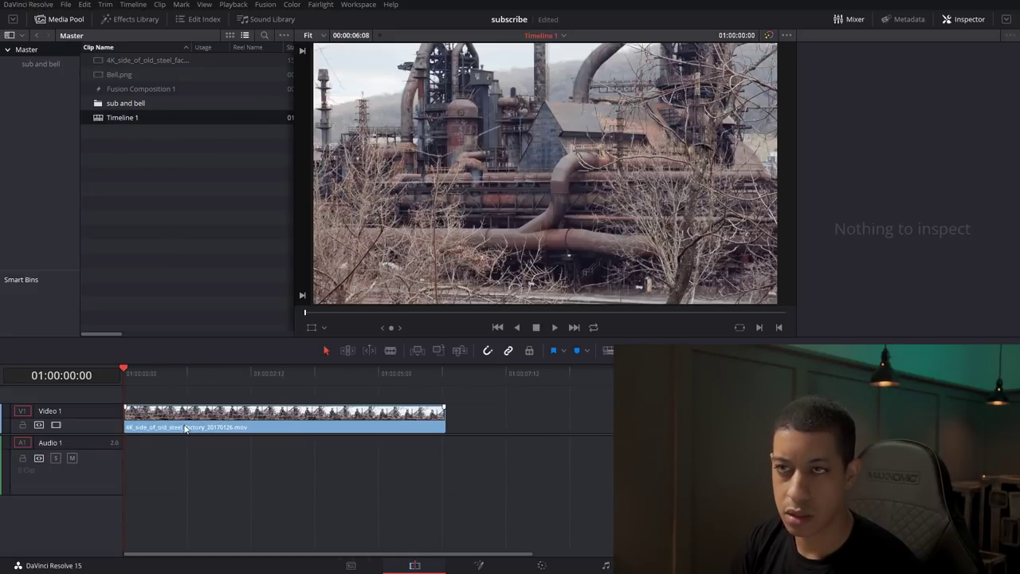
left_click(170, 371)
key("space")
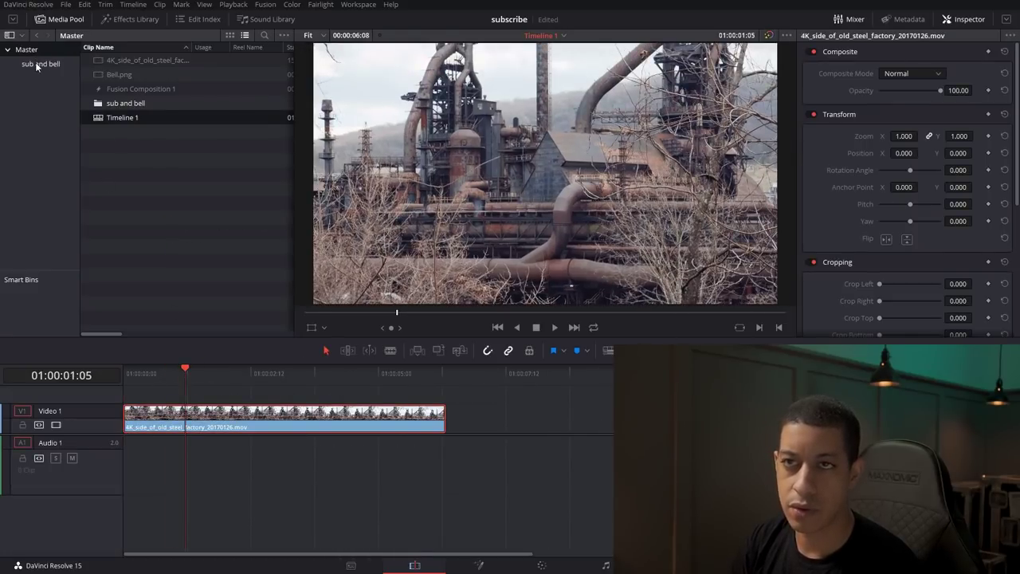
Place the sub_and_bell[0000-0149].png sequence on the video track above the factory clip, and play the timeline to check the overlay.
left_click(36, 64)
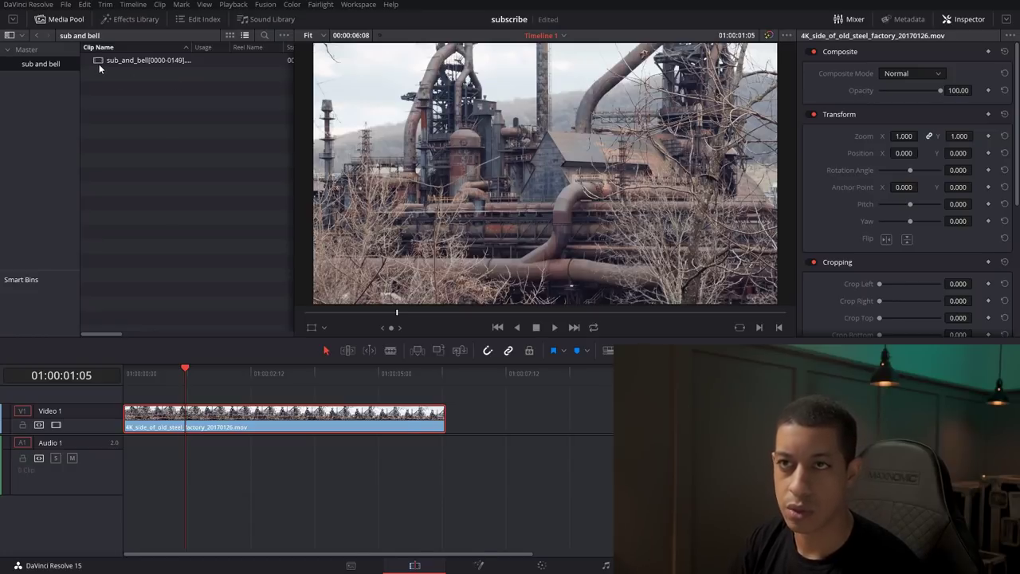
left_click_drag(99, 68, 128, 407)
key("Home")
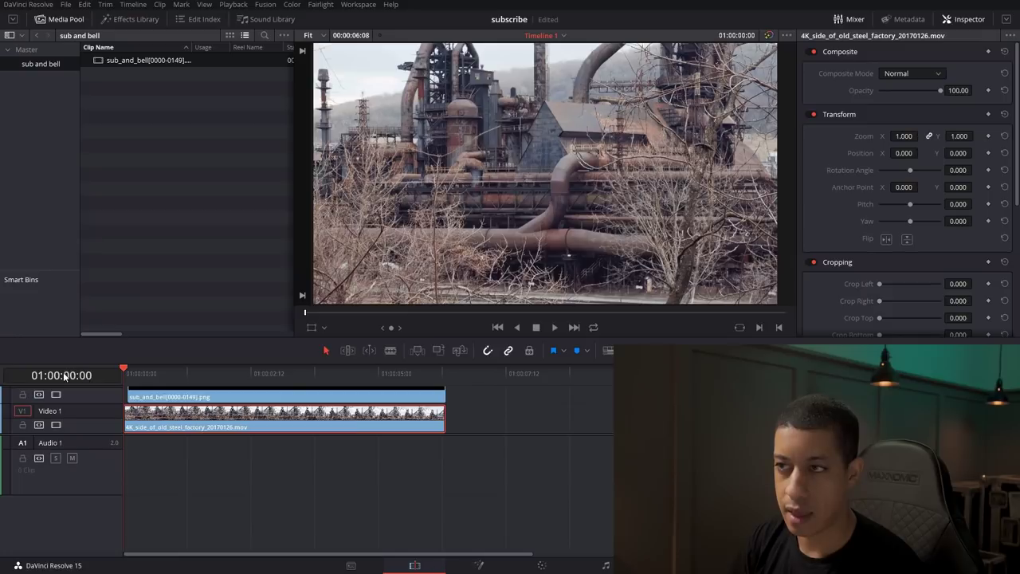
left_click(444, 420)
key("space")
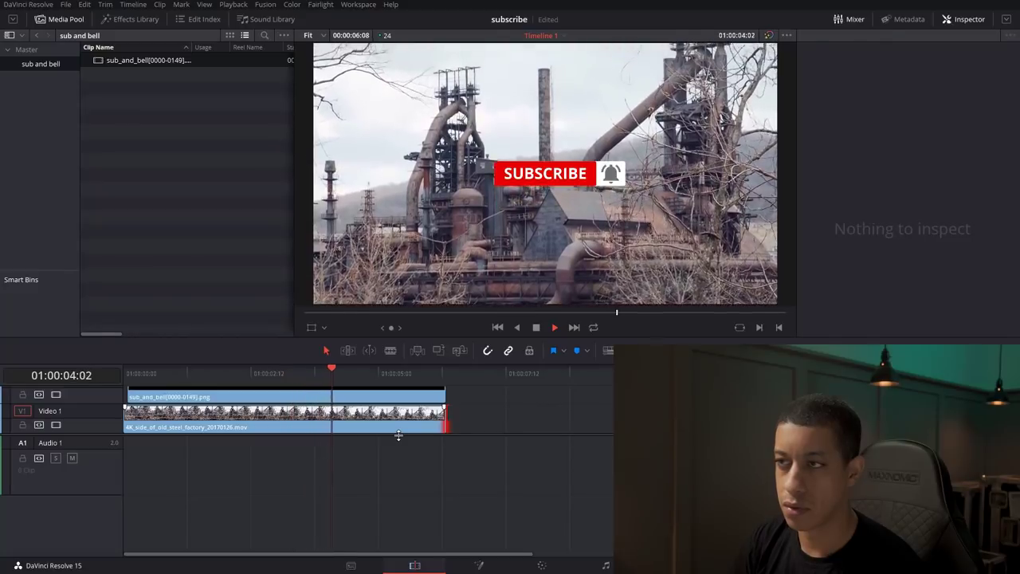
key("End")
left_click(303, 396)
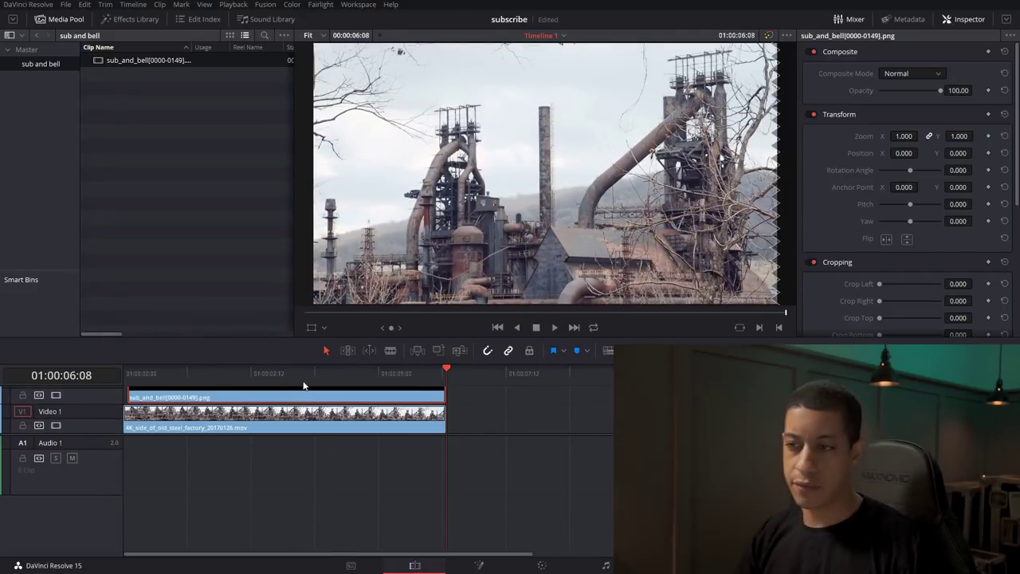
Search the Sound Library for glov, and add the LatexGlove S08ER.333 sound to Audio 1 beneath the start of the subscribe animation.
left_click(265, 20)
left_click(158, 56)
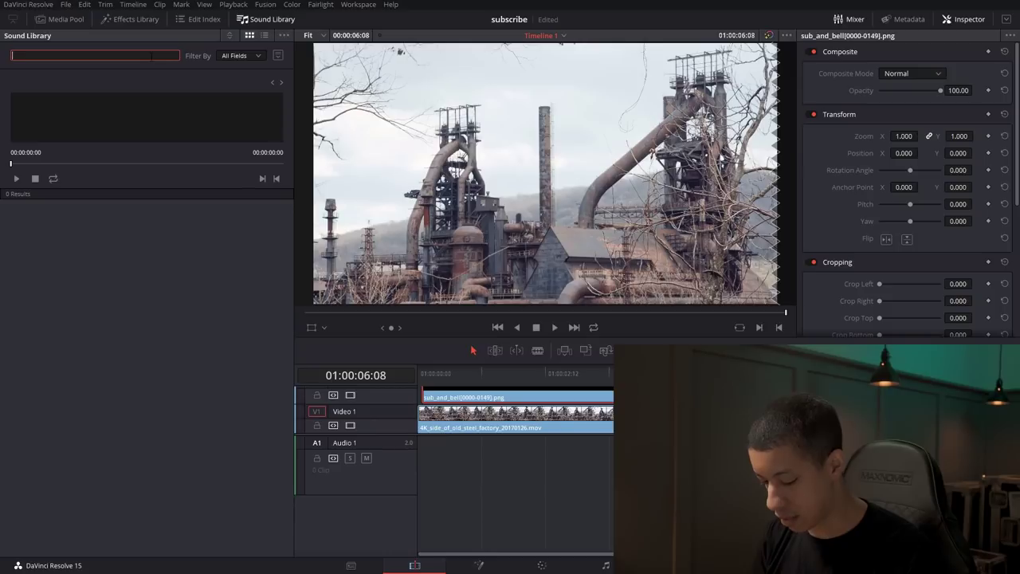
type("v")
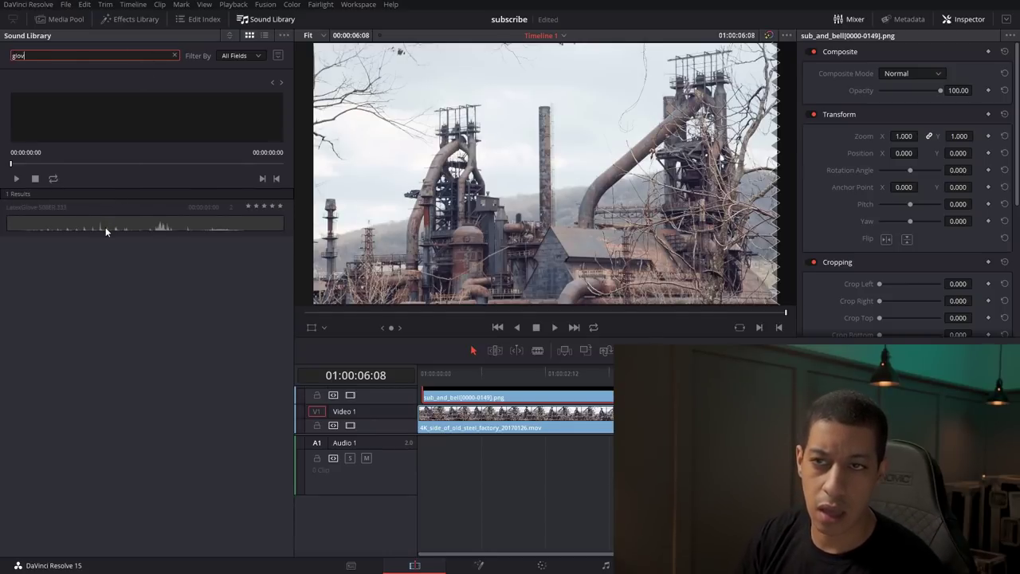
left_click(105, 228)
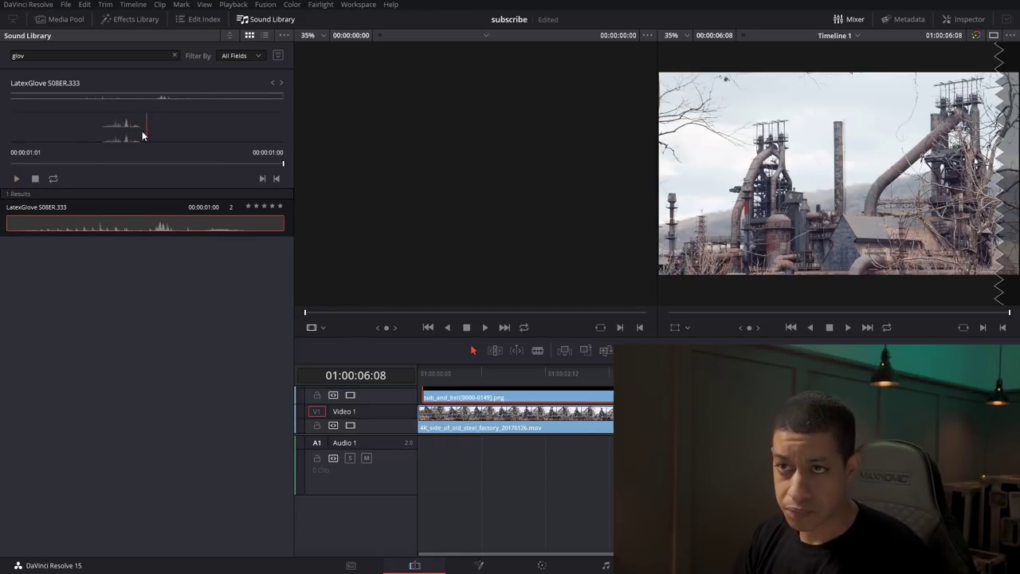
left_click_drag(119, 138, 422, 464)
left_click(183, 359)
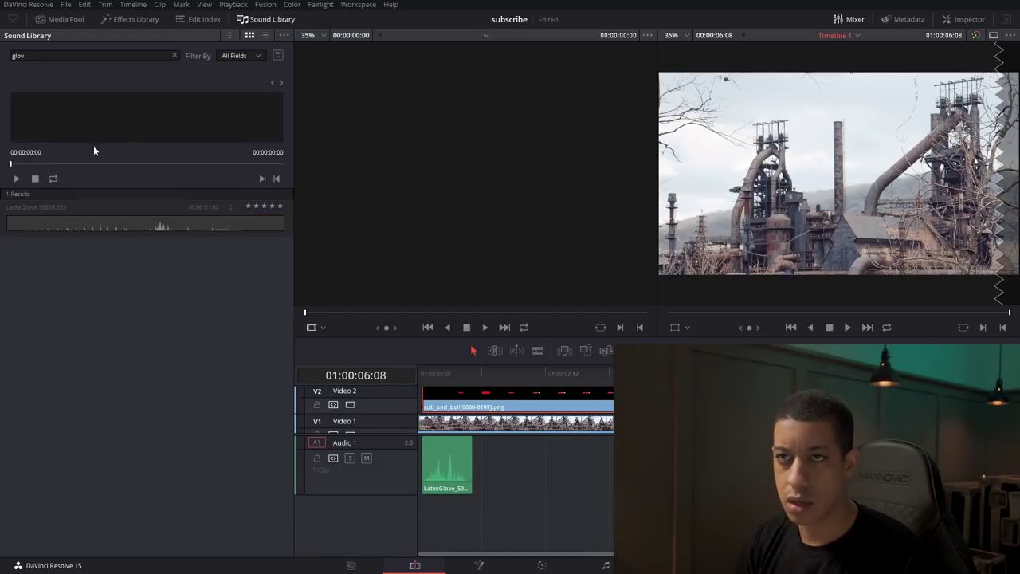
Search the Sound Library for bell, and clear the search.
double_click(17, 55)
type("bell")
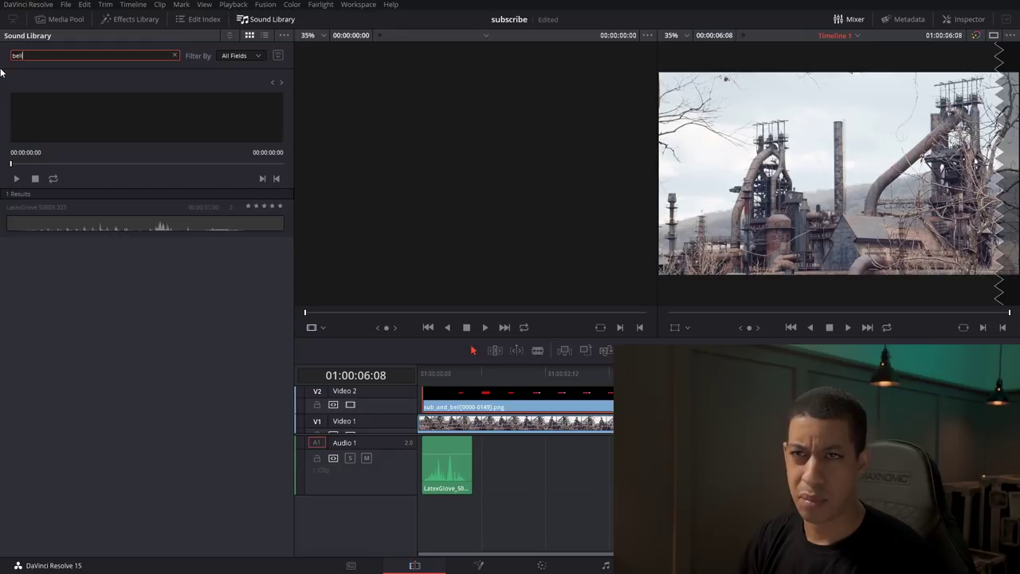
key("Return")
left_click(115, 57)
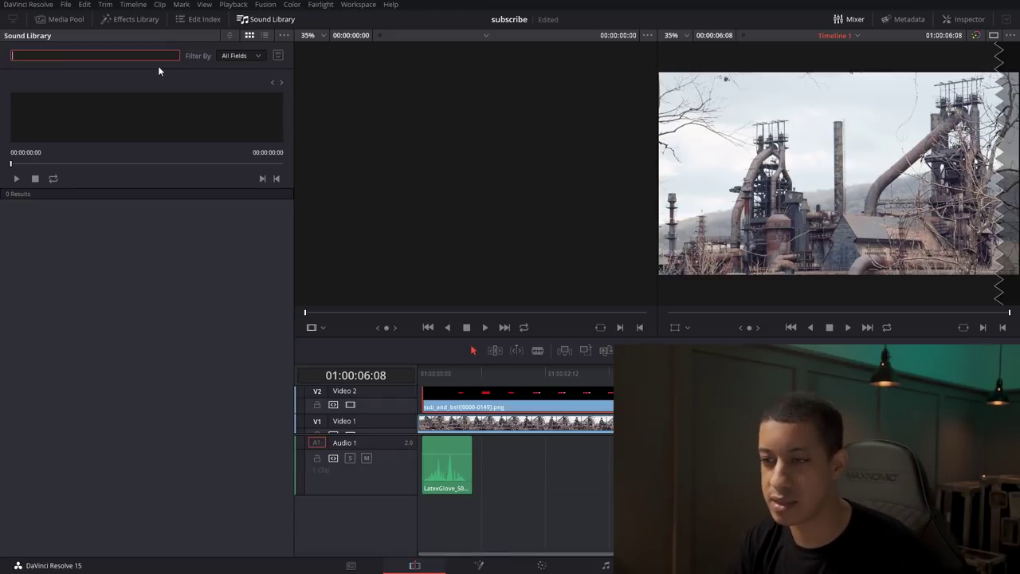
Shift the LatexGlove clip slightly later on Audio 1, and play the timeline from near the start to check its timing.
left_click_drag(473, 373, 457, 392)
left_click_drag(443, 477, 454, 478)
left_click_drag(437, 374, 421, 373)
key("space")
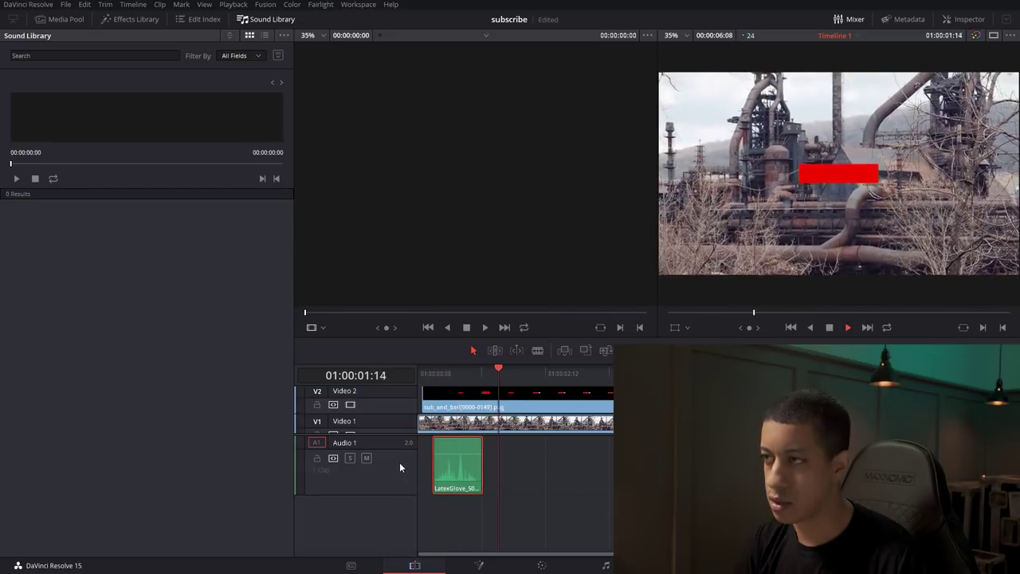
key("space")
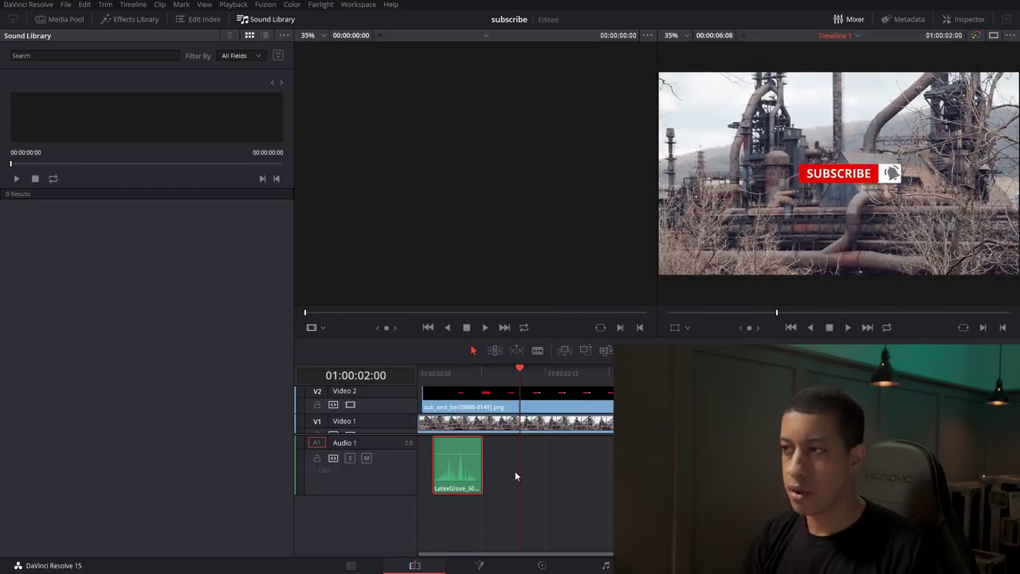
Search the Sound Library for whi, audition the results, and add WhipCrackBullwhip S08WA.1738 to a new Audio 2 track at 01:00:01:20.
left_click(484, 374)
left_click_drag(488, 378, 512, 386)
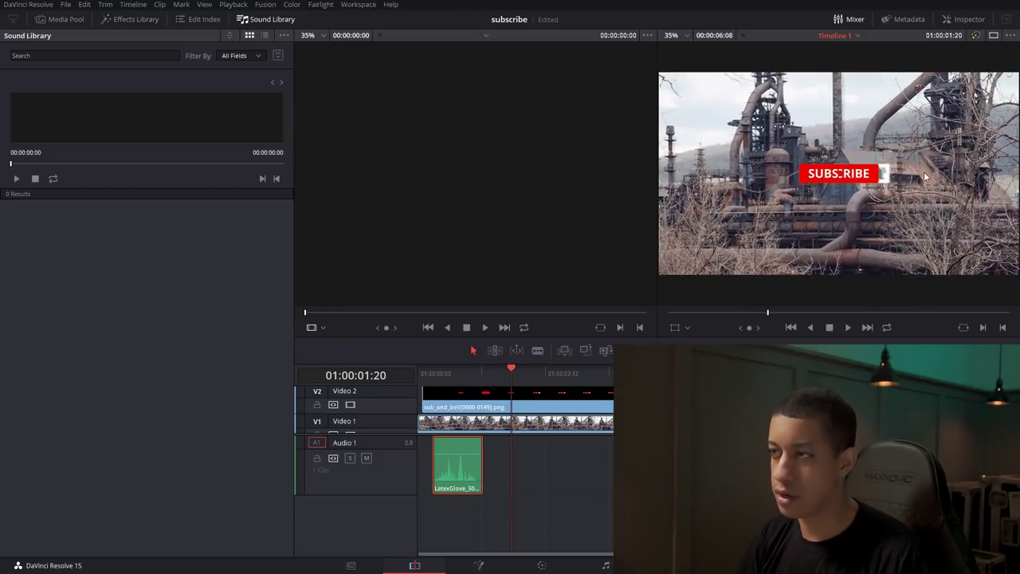
left_click(26, 56)
type("whi")
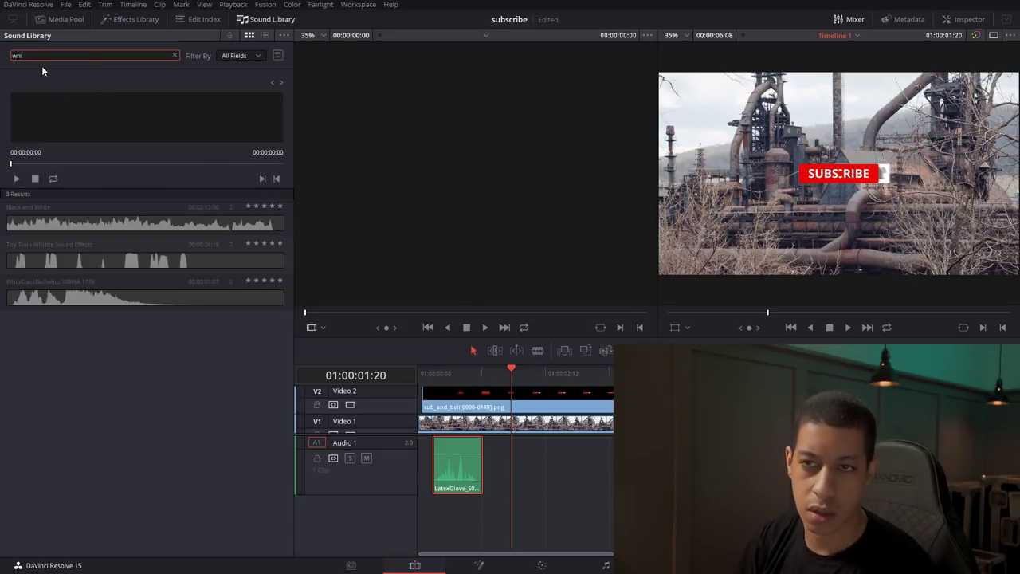
left_click(108, 227)
left_click(89, 259)
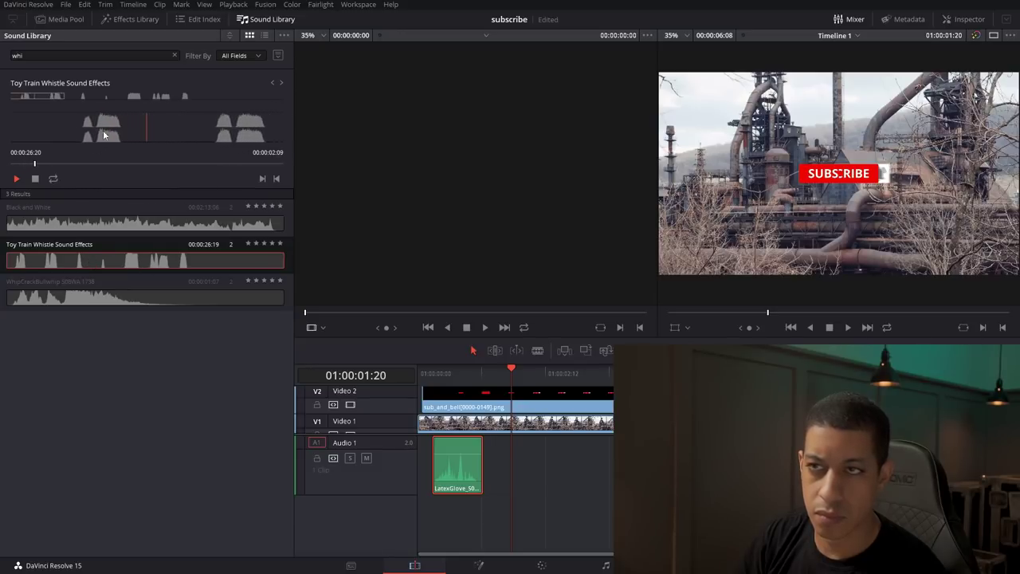
left_click(109, 296)
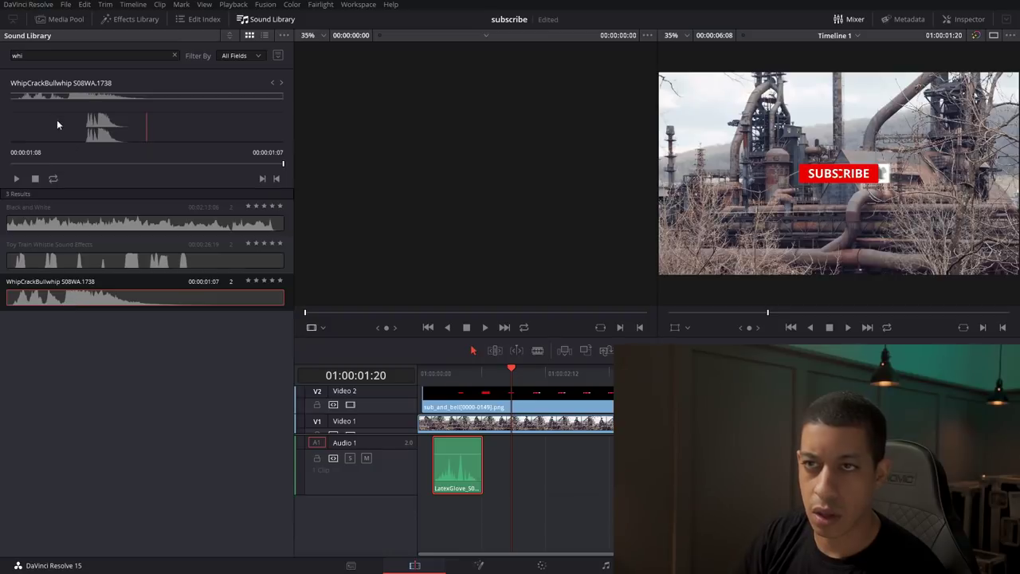
left_click_drag(71, 305, 503, 510)
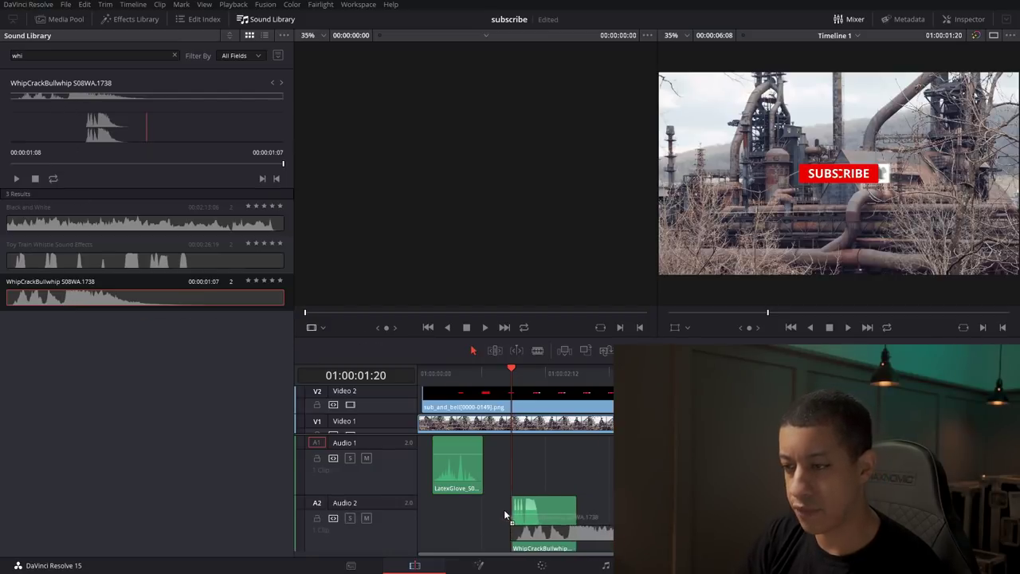
Trim both ends of the WhipCrackBullwhip clip on Audio 2 down to a single short crack, and play it back.
left_click_drag(574, 528, 522, 531)
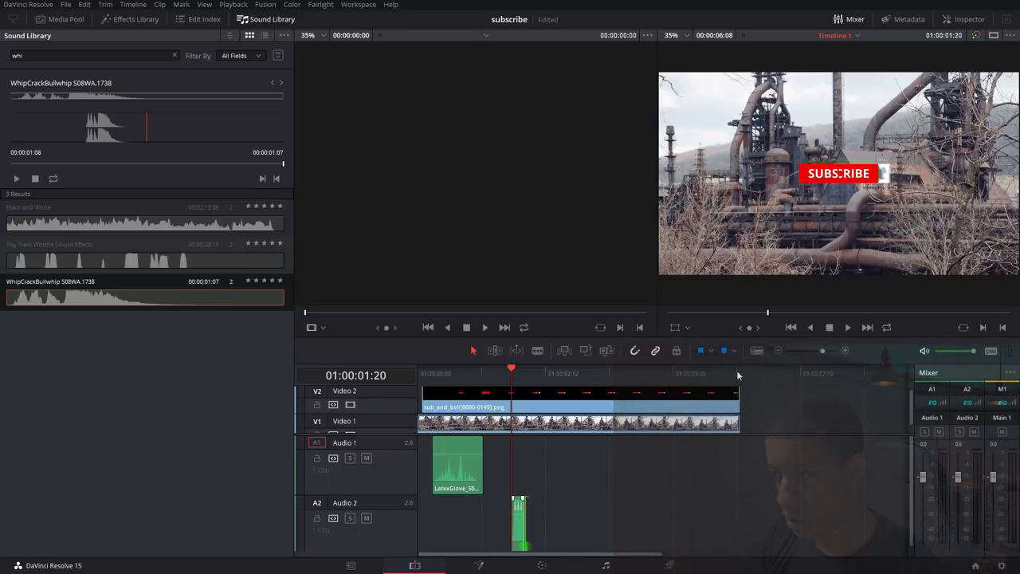
left_click(845, 350)
key("space")
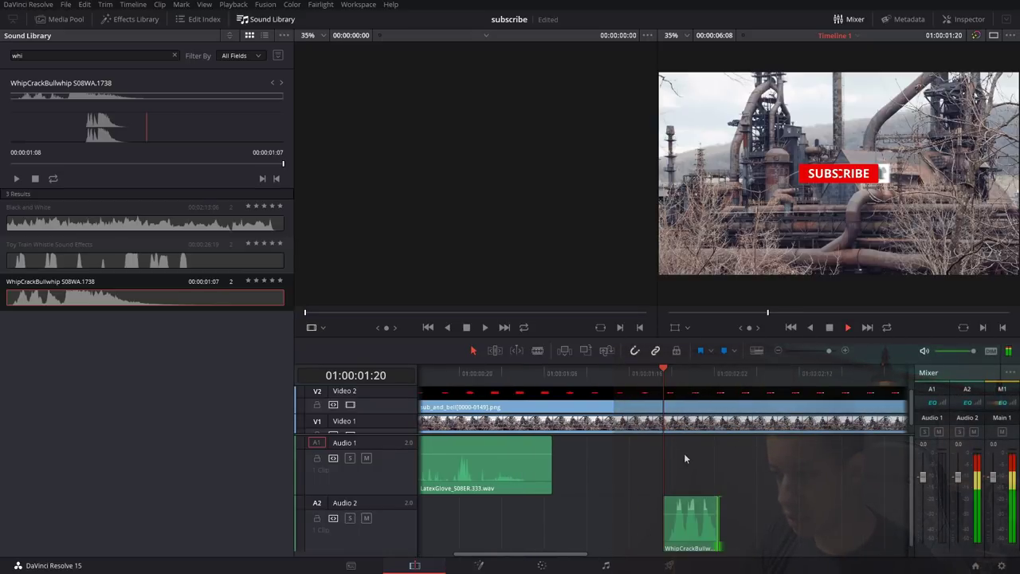
left_click_drag(721, 372, 697, 387)
left_click(682, 525)
key("shift+bracketleft")
left_click_drag(590, 375, 563, 377)
key("space")
Move the trimmed whip crack earlier on Audio 2 so it lands as the bell slides out, and play the timeline from the start.
left_click_drag(718, 513, 667, 515)
left_click(594, 372)
key("space")
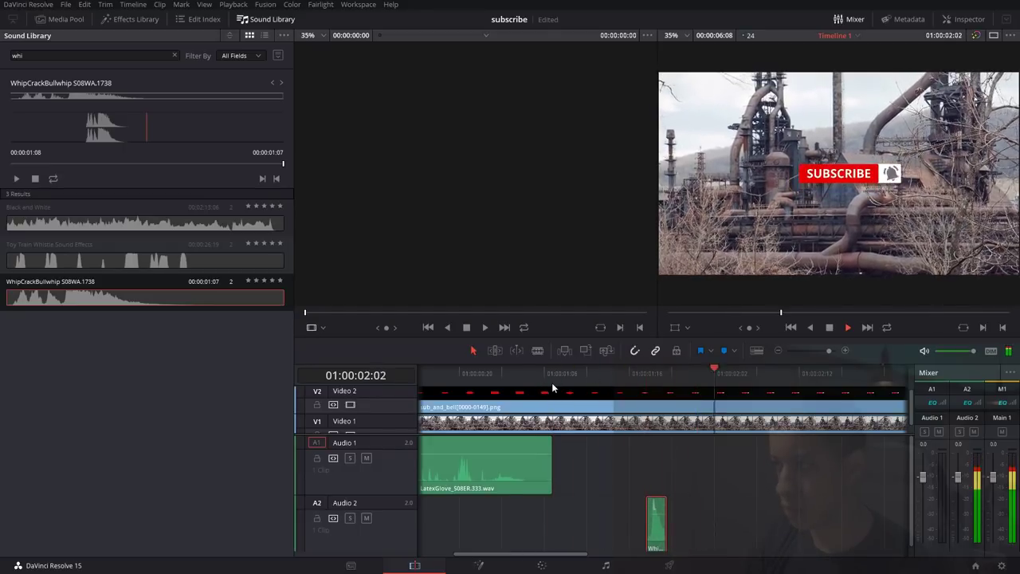
key("space")
key("Home")
key("space")
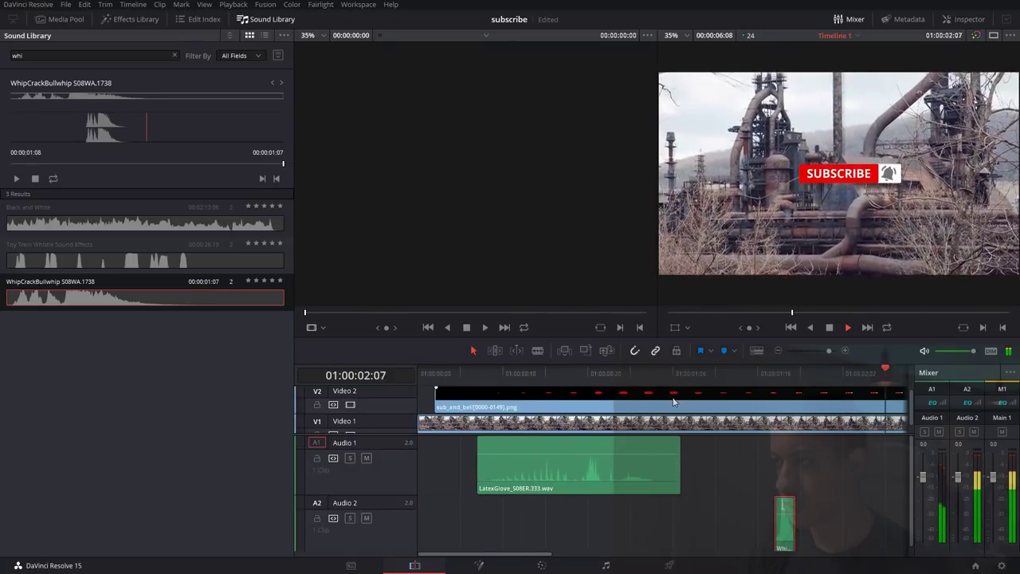
left_click_drag(823, 354, 797, 352)
left_click(143, 365)
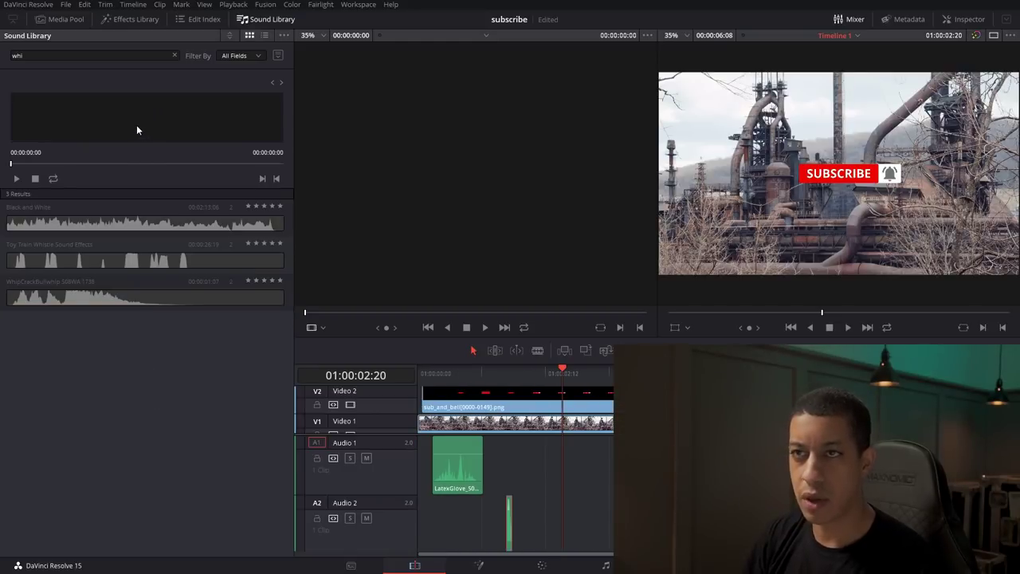
left_click(174, 55)
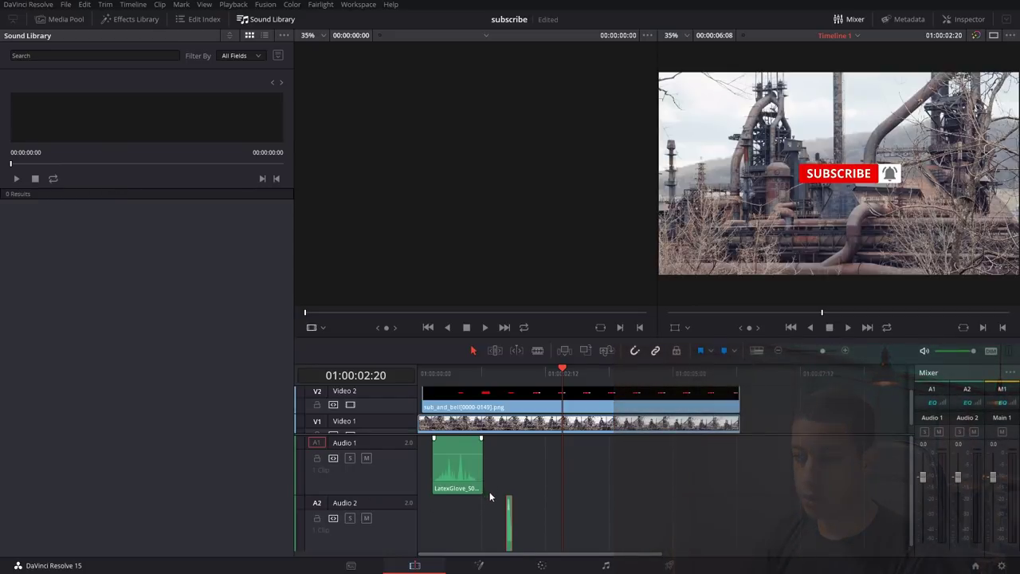
Go to the Deliver render settings, turn off video export, and review the audio export options.
left_click(670, 566)
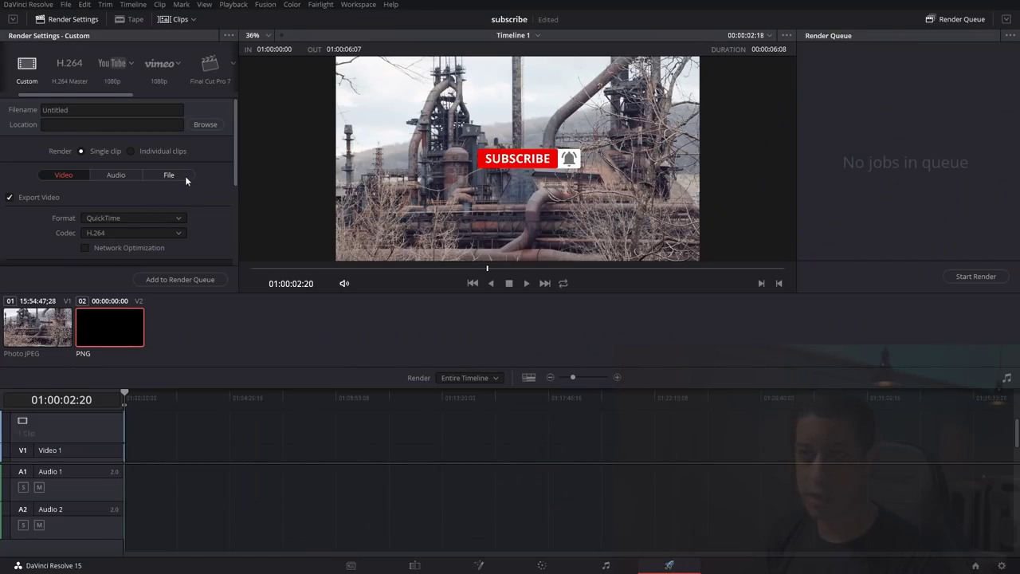
left_click(10, 197)
left_click(126, 177)
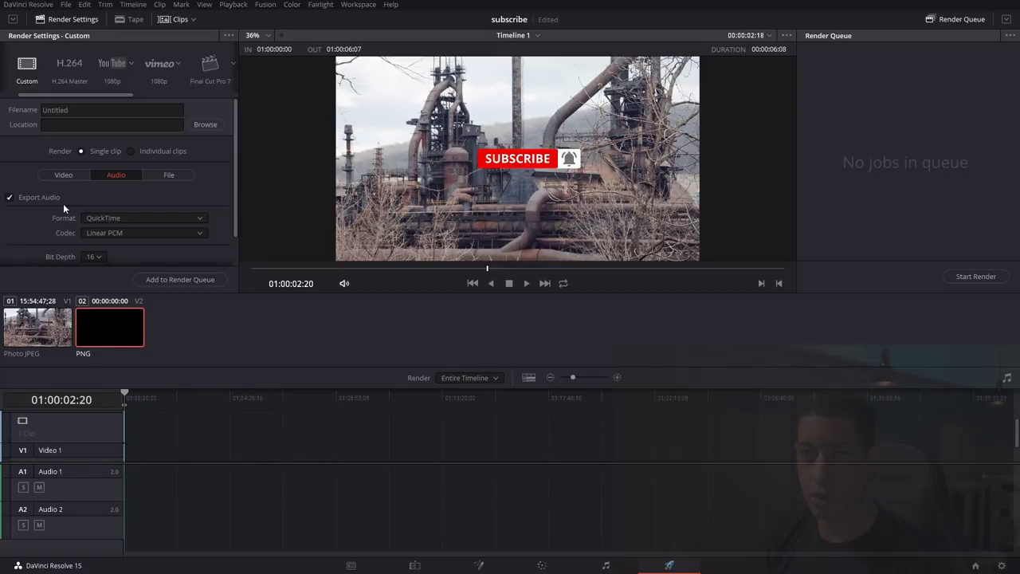
scroll(119, 216, "down", 1)
scroll(140, 233, "up", 1)
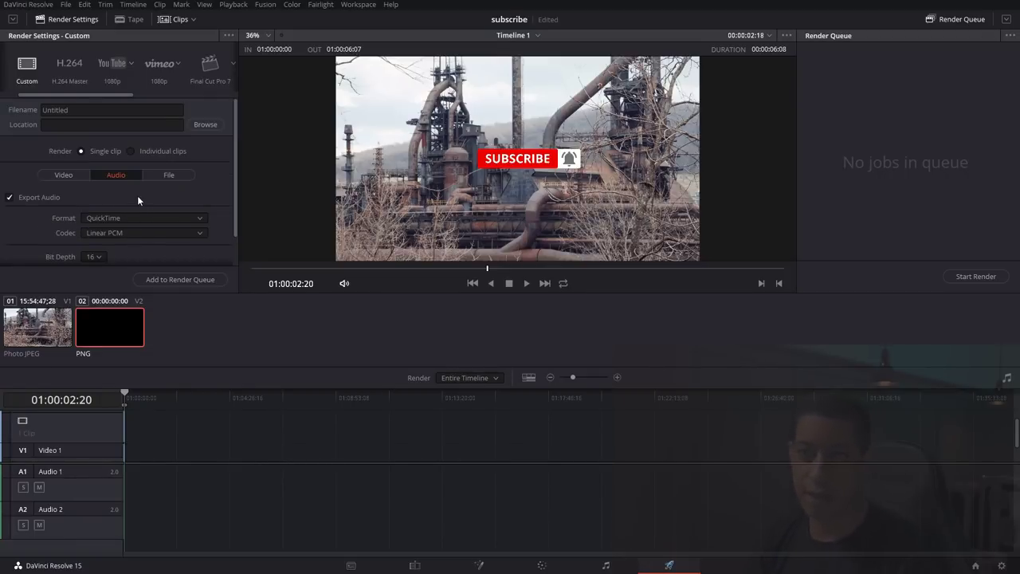
Set the audio render format to Wave.
left_click(166, 176)
scroll(168, 203, "down", 2)
scroll(165, 205, "up", 2)
left_click(115, 176)
left_click(134, 221)
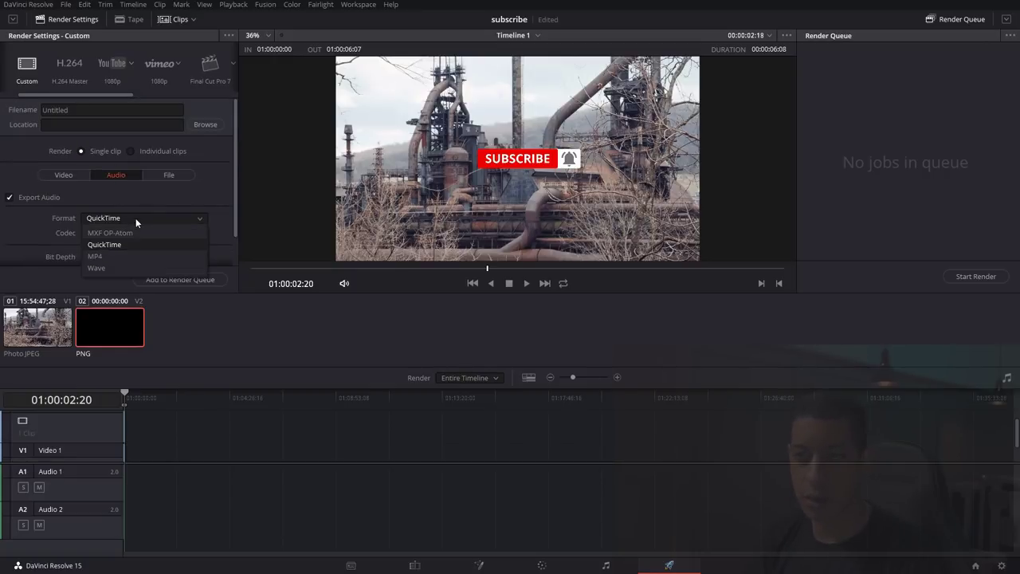
left_click(110, 264)
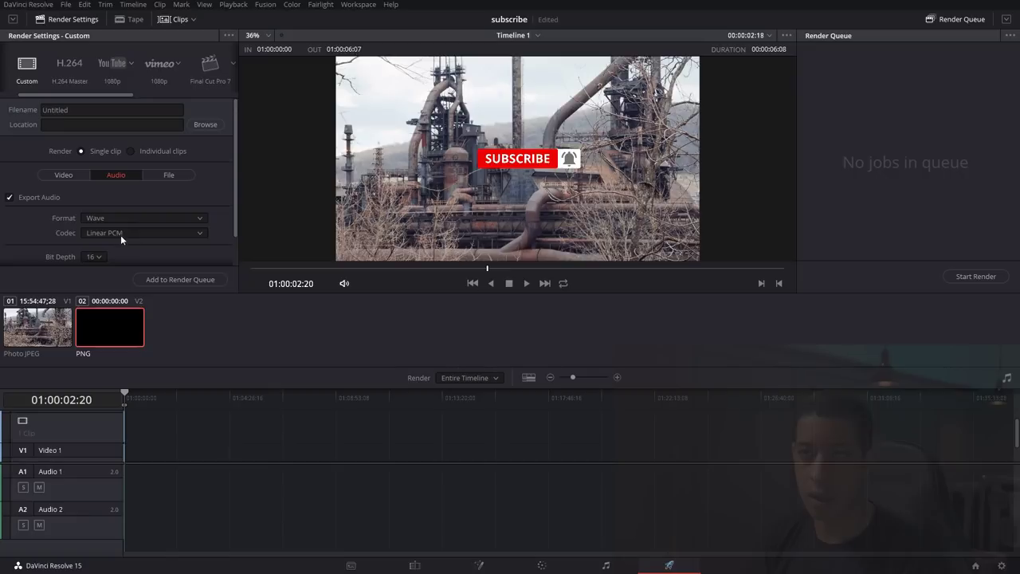
left_click(78, 122)
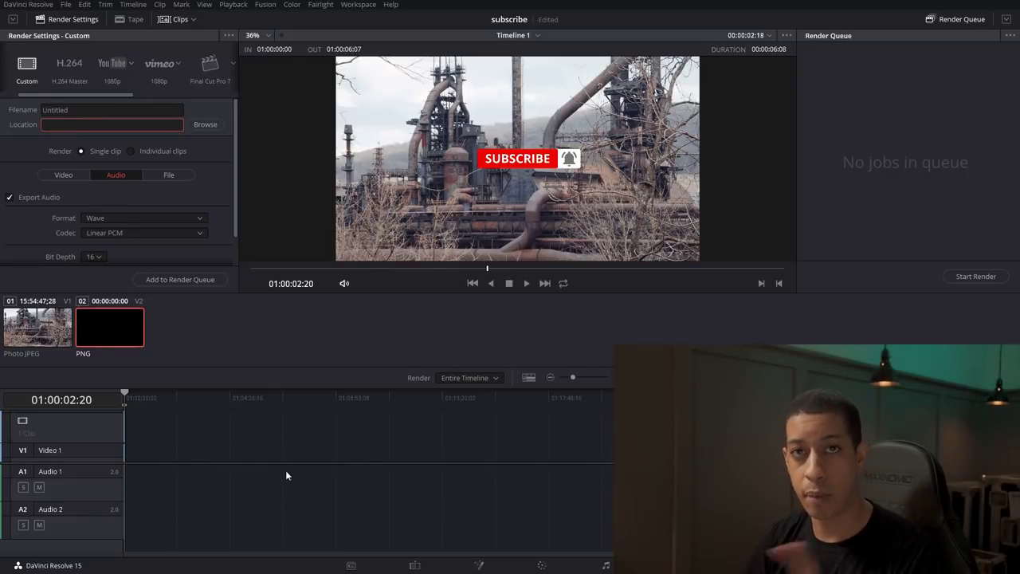
Return to the edit timeline, and play the subscribe overlay with its two sound effects from 01:00:00:16.
left_click(414, 565)
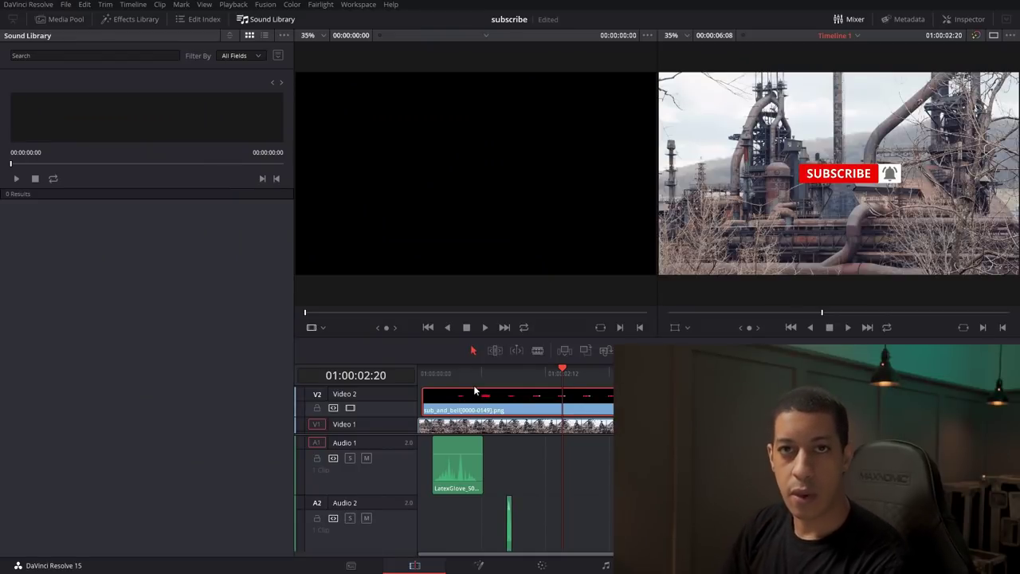
left_click_drag(479, 368, 451, 372)
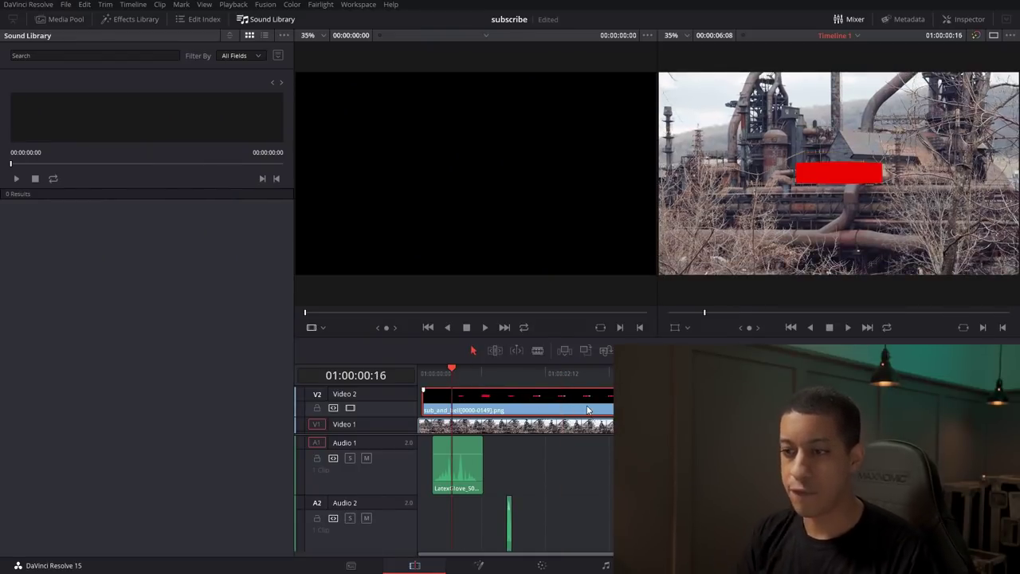
left_click(460, 480)
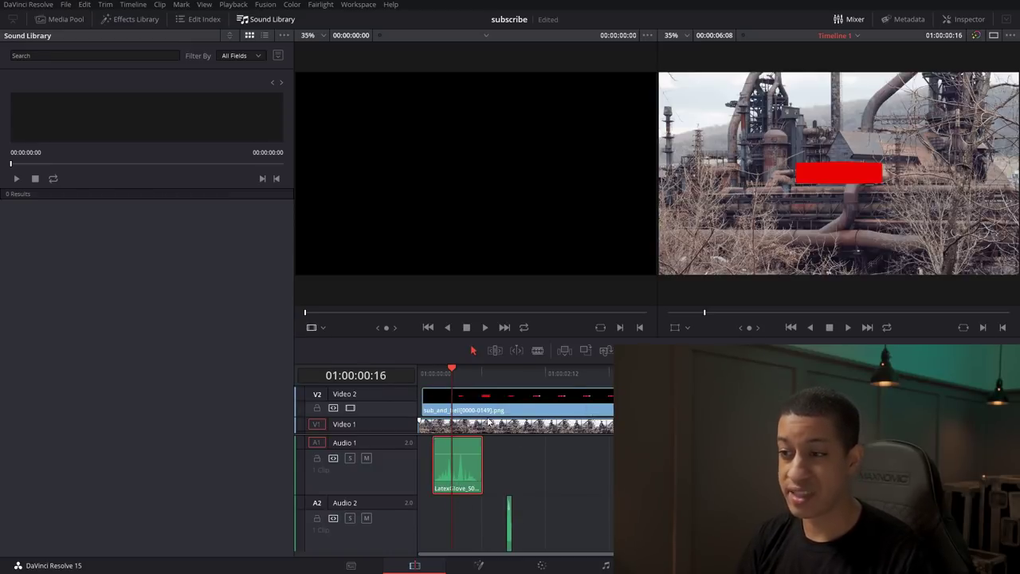
left_click(514, 405)
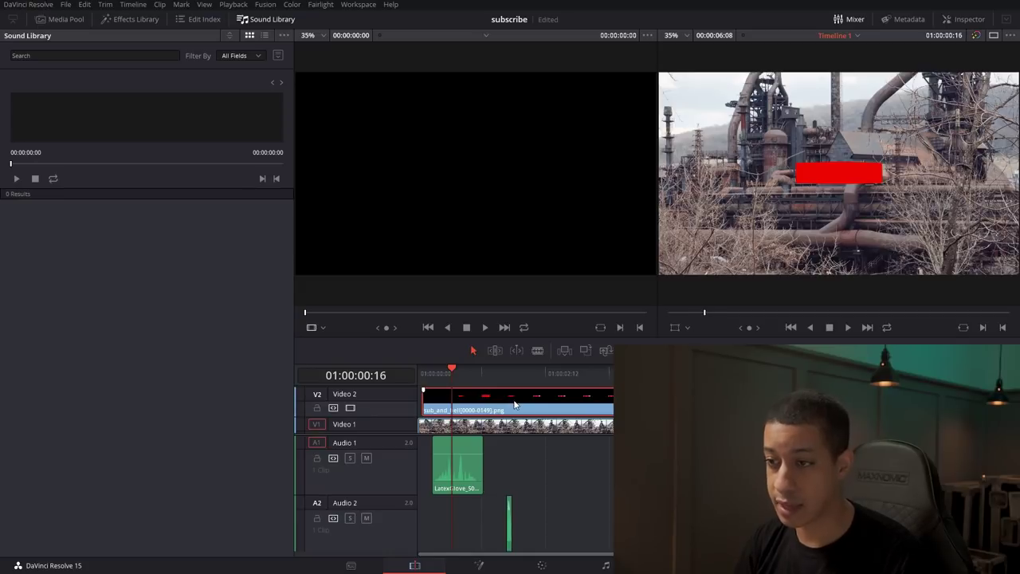
key("space")
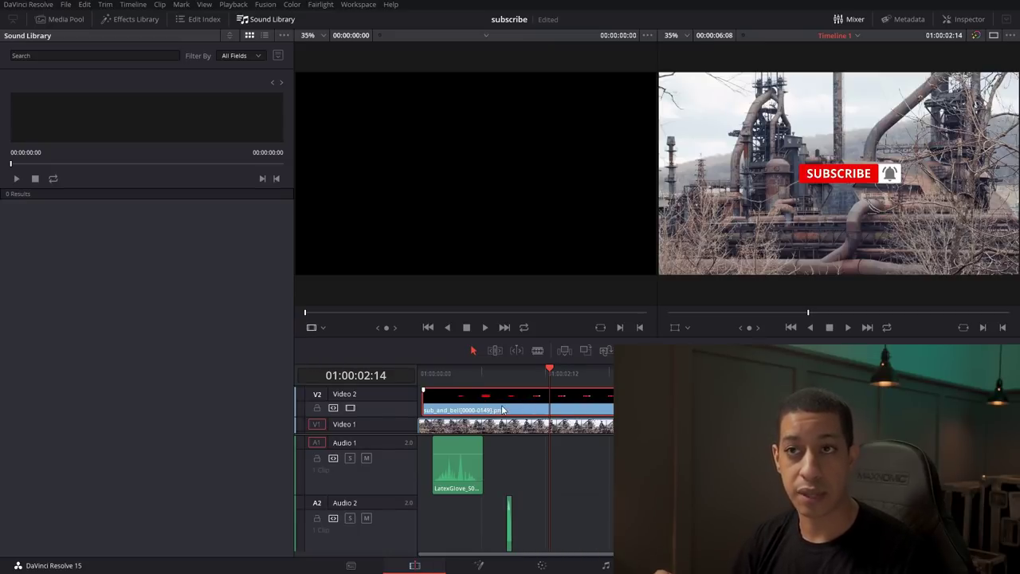
Set the video frame rate of the sub_and_bell[0000-0149].png sequence to 30 in its clip attributes.
left_click(66, 20)
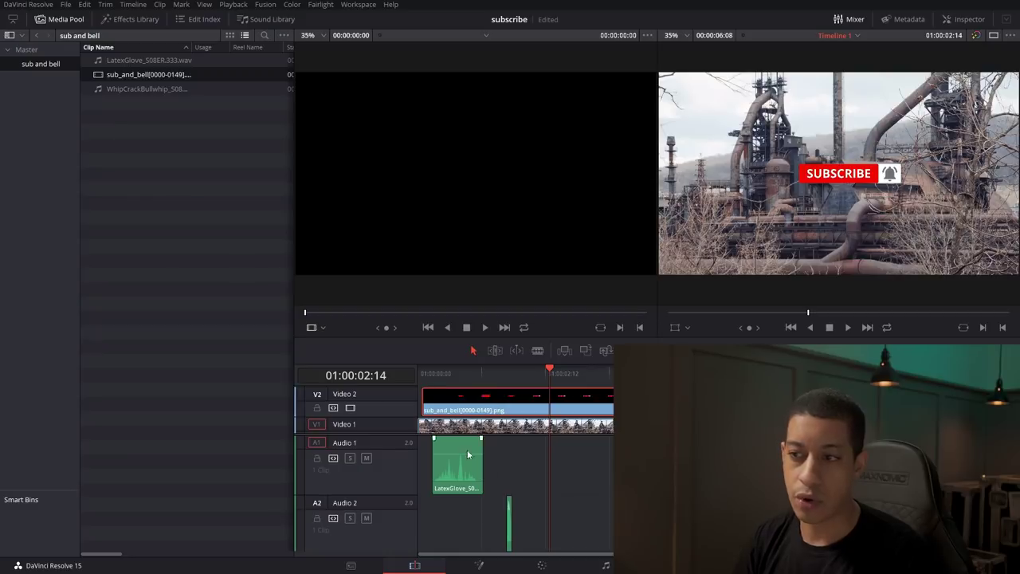
right_click(157, 74)
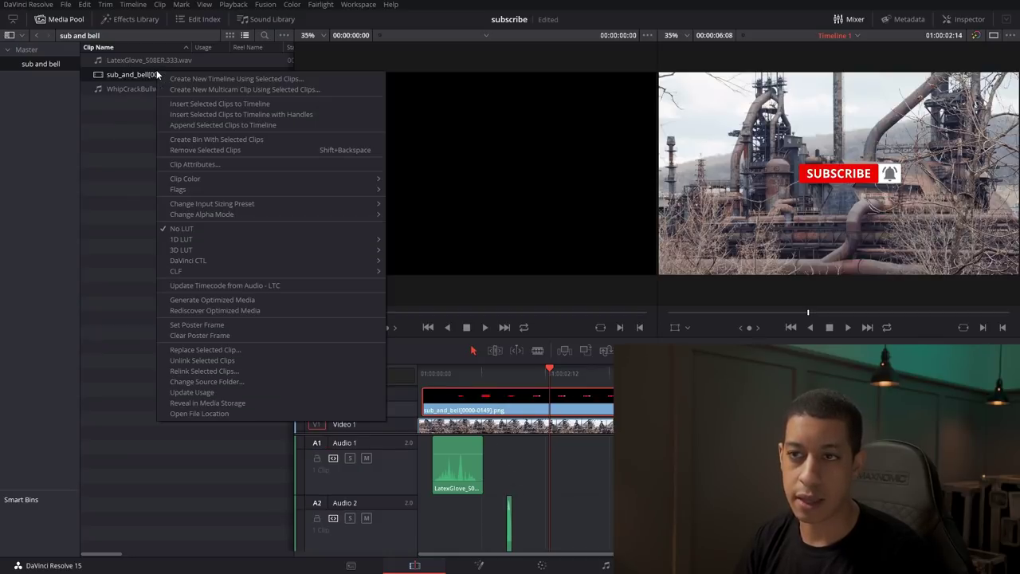
left_click(200, 165)
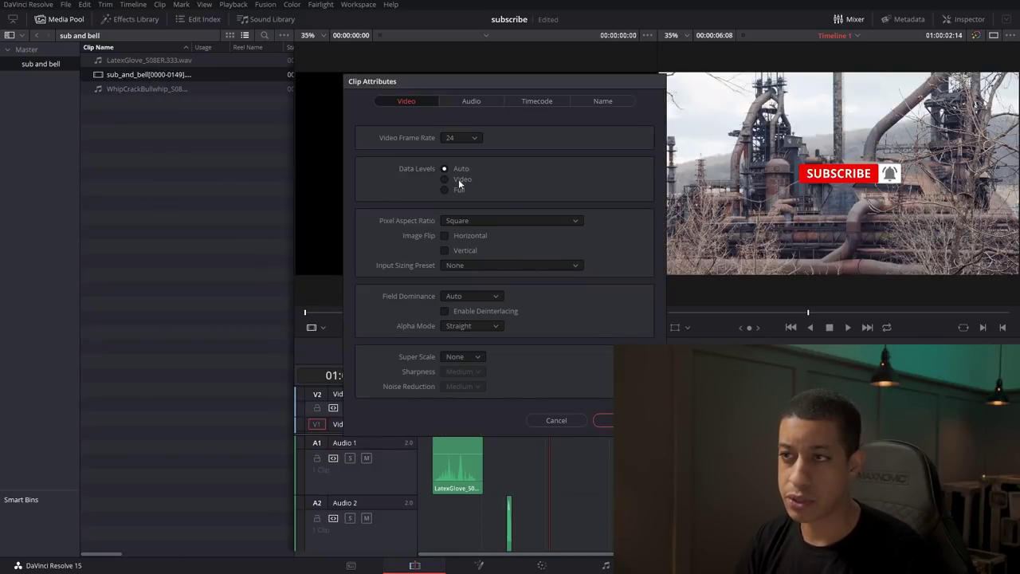
left_click(465, 137)
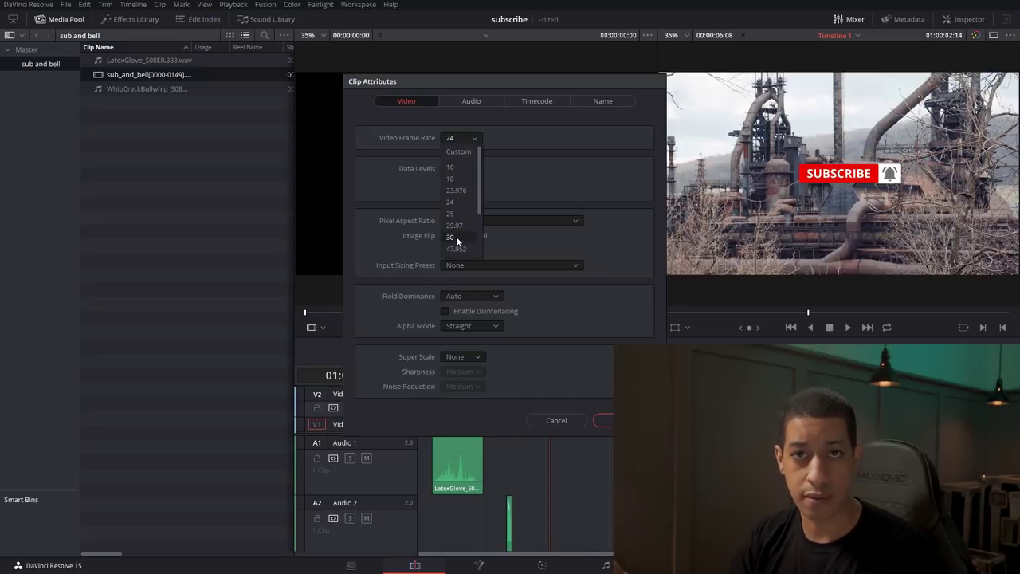
left_click(456, 236)
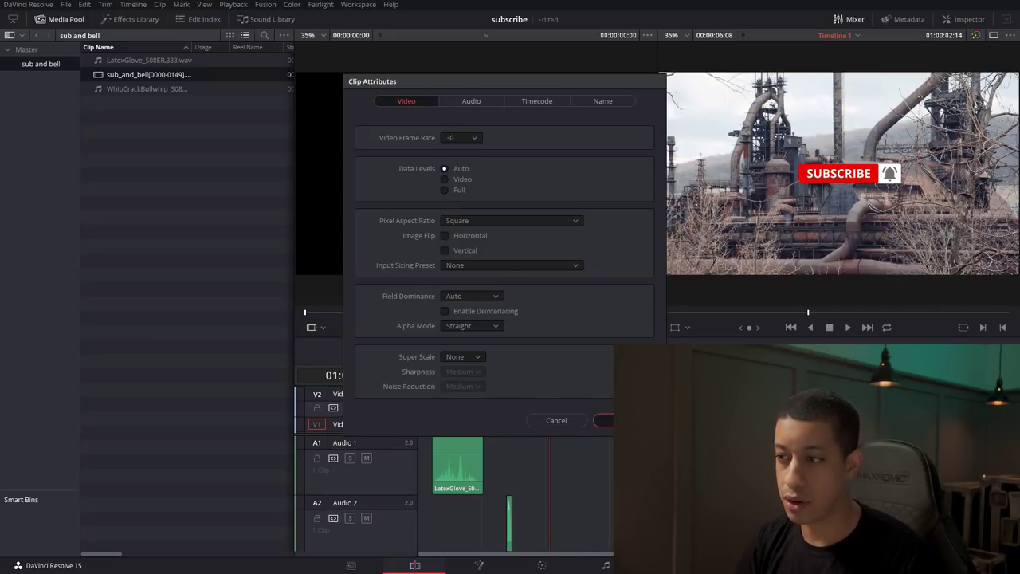
key("Return")
Replace the timeline overlay with the updated sub_and_bell sequence at the start of a new Video 3 track, and play it from the beginning.
key("Delete")
left_click_drag(148, 75, 444, 405)
left_click_drag(567, 417, 542, 412)
mouse_move(556, 368)
left_mouse_down()
mouse_move(673, 384)
mouse_move(545, 379)
left_mouse_up()
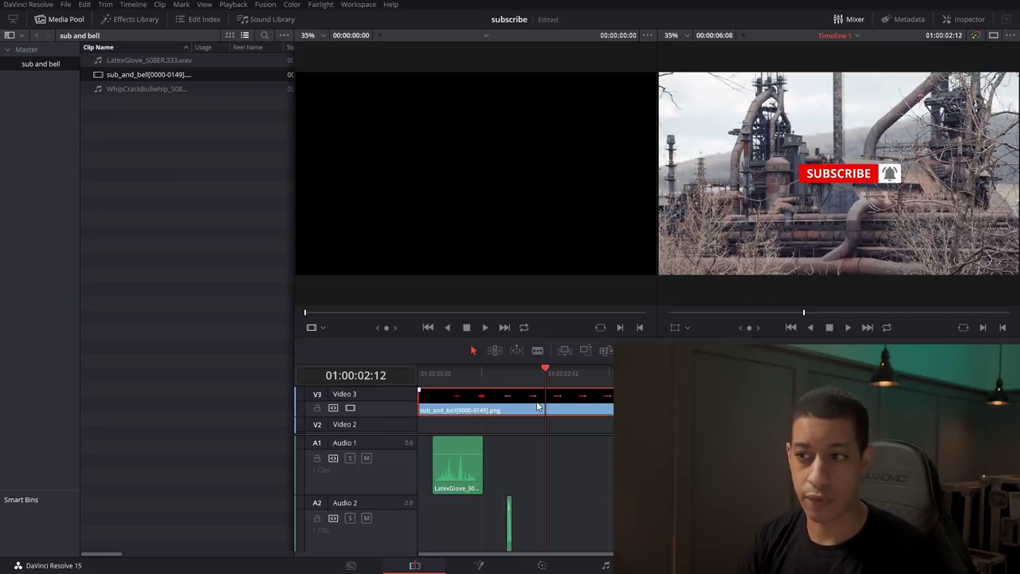
key("Home")
key("space")
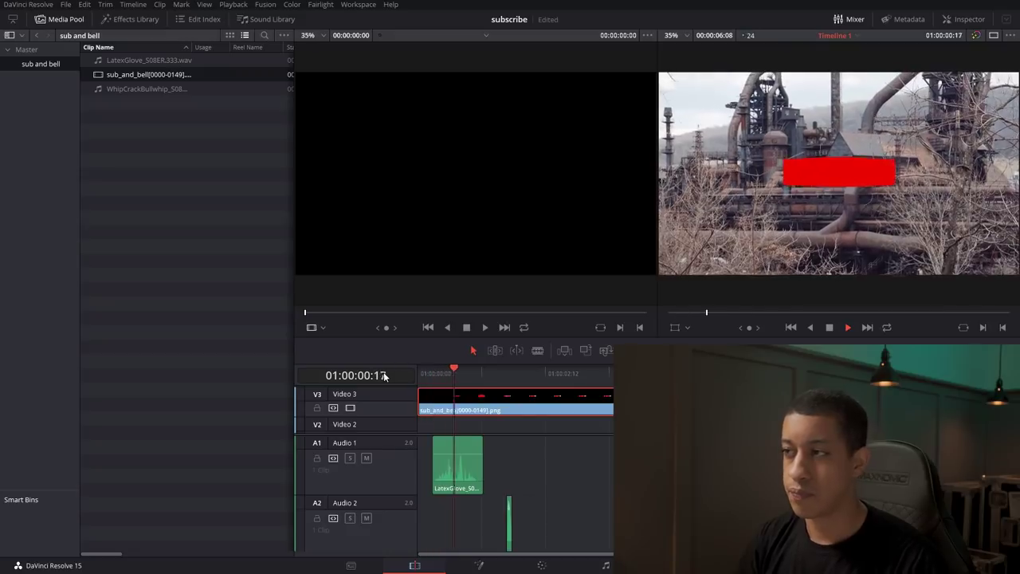
key("space")
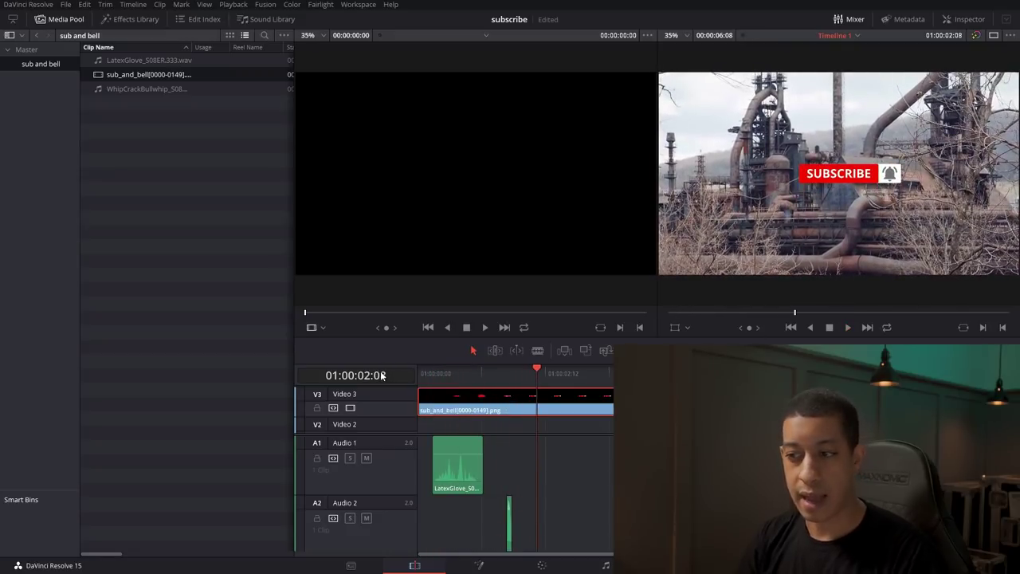
left_click(515, 378)
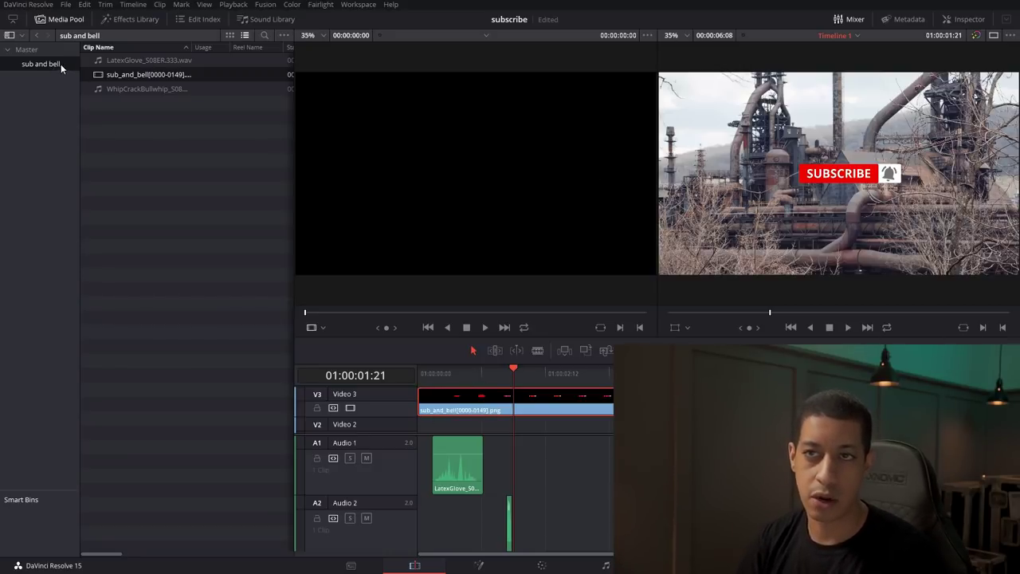
Review the available video frame rates in the clip attributes of the sub_and_bell[0000-0149].png sequence, keeping 30.
right_click(123, 76)
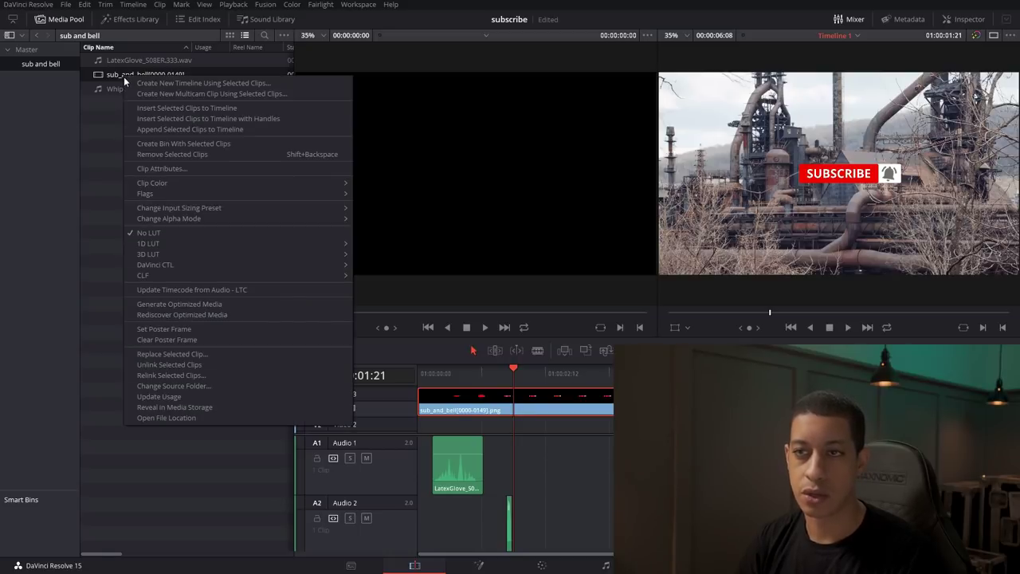
left_click(189, 169)
left_click(462, 138)
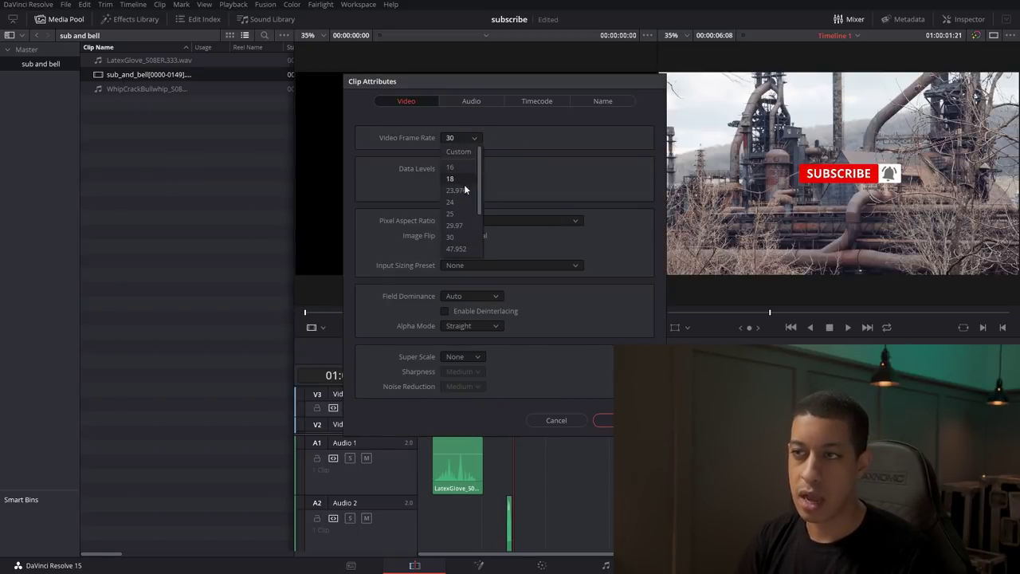
left_click(558, 164)
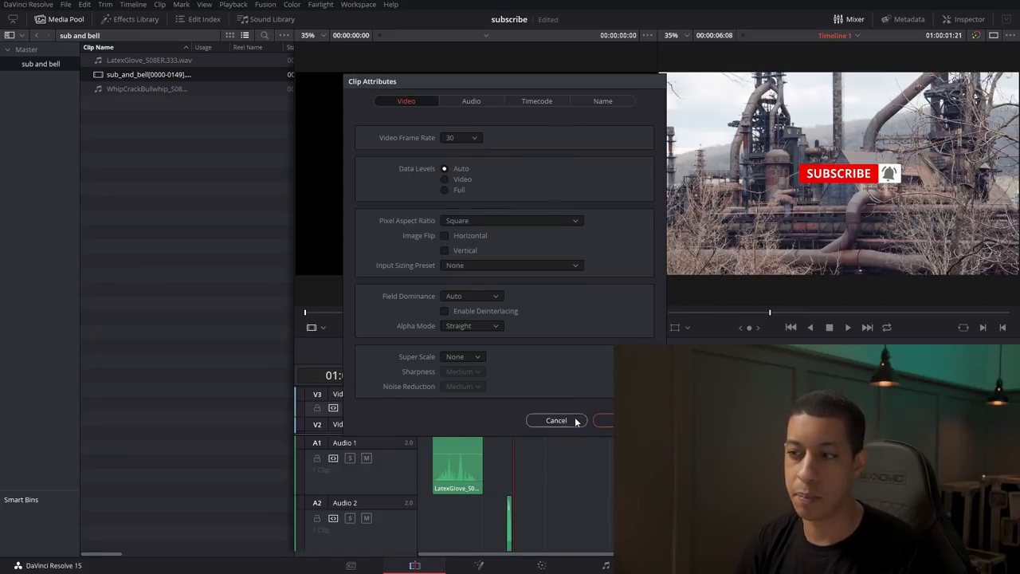
left_click(602, 420)
Play the subscribe overlay with its sound effects from the start of the timeline to about 01:00:03:10.
key("Home")
key("space")
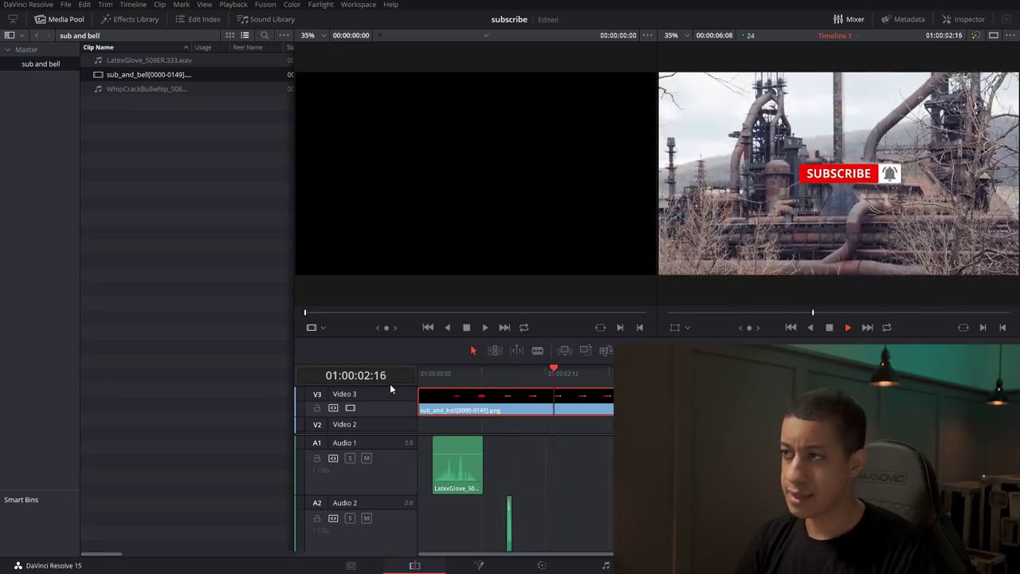
key("space")
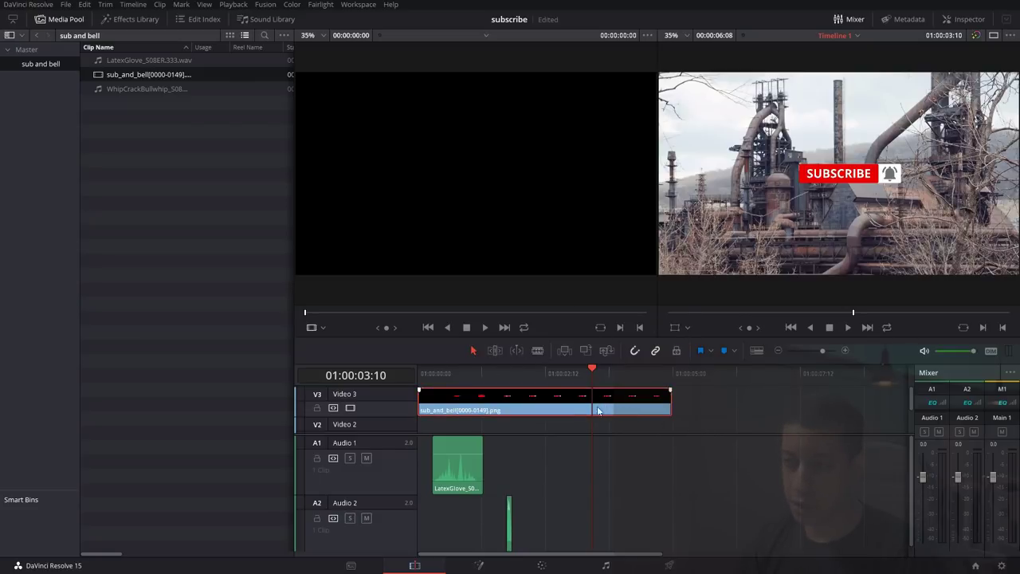
Scale the subscribe overlay down slightly into the lower-left corner of the video frame with the viewer transform, and play it from near the start.
left_click(676, 329)
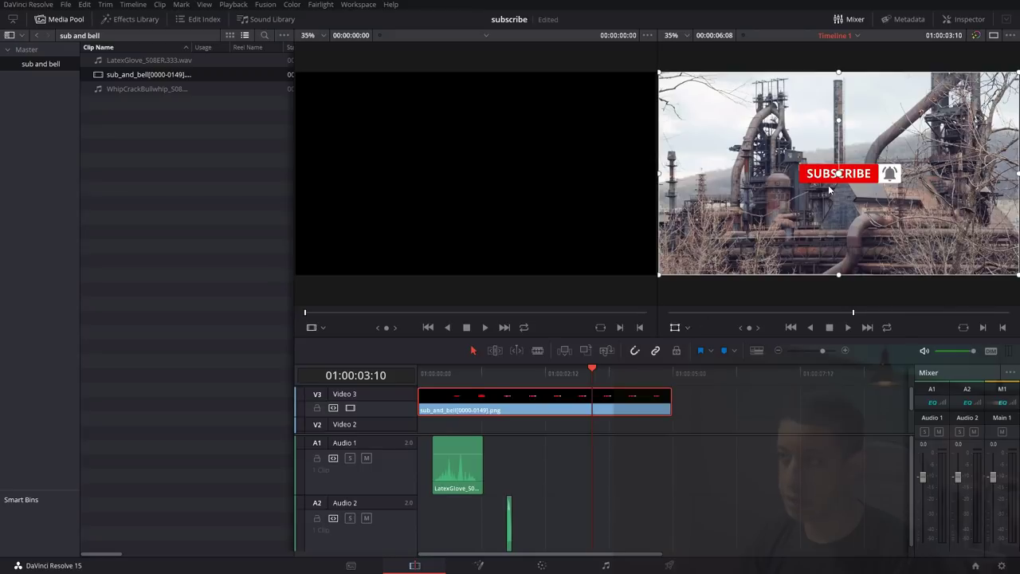
left_click_drag(836, 177, 722, 118)
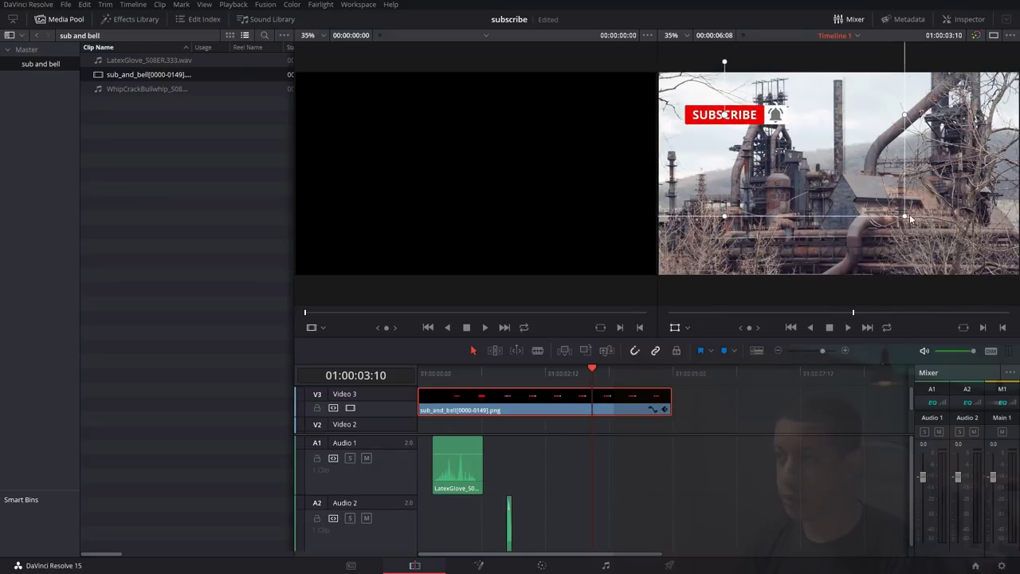
left_click_drag(900, 215, 869, 199)
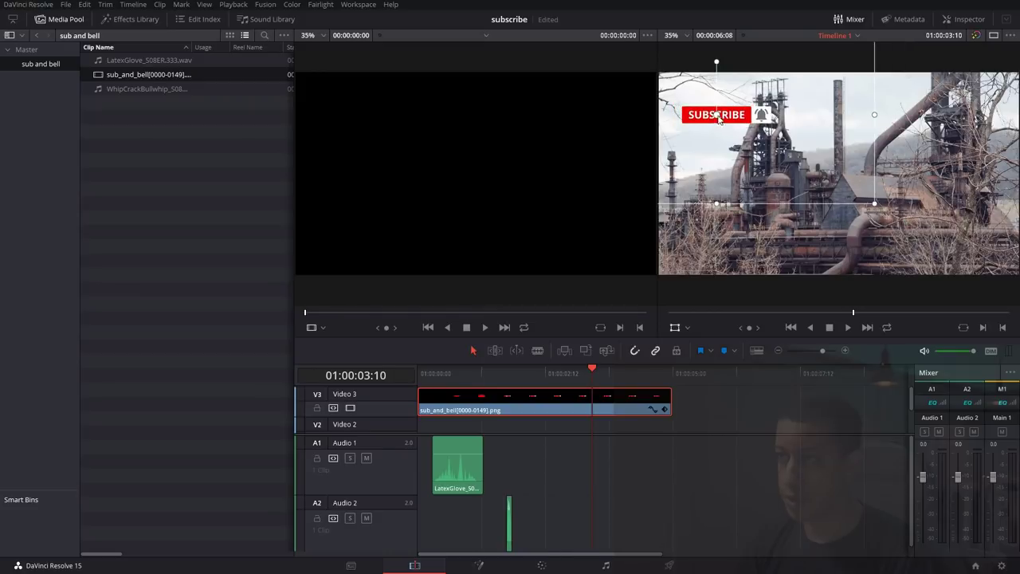
left_click_drag(717, 116, 712, 262)
left_click(713, 311)
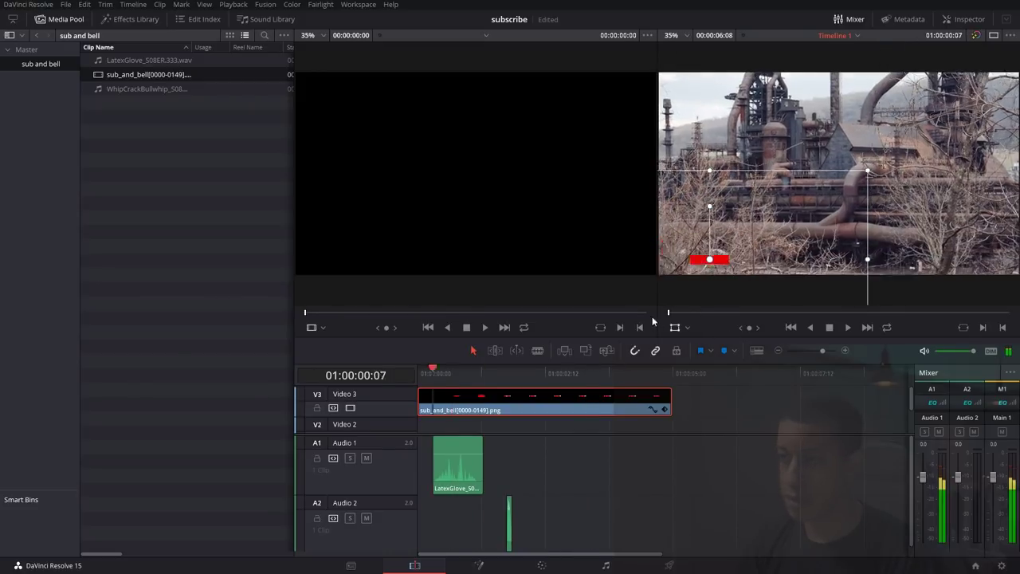
key("space")
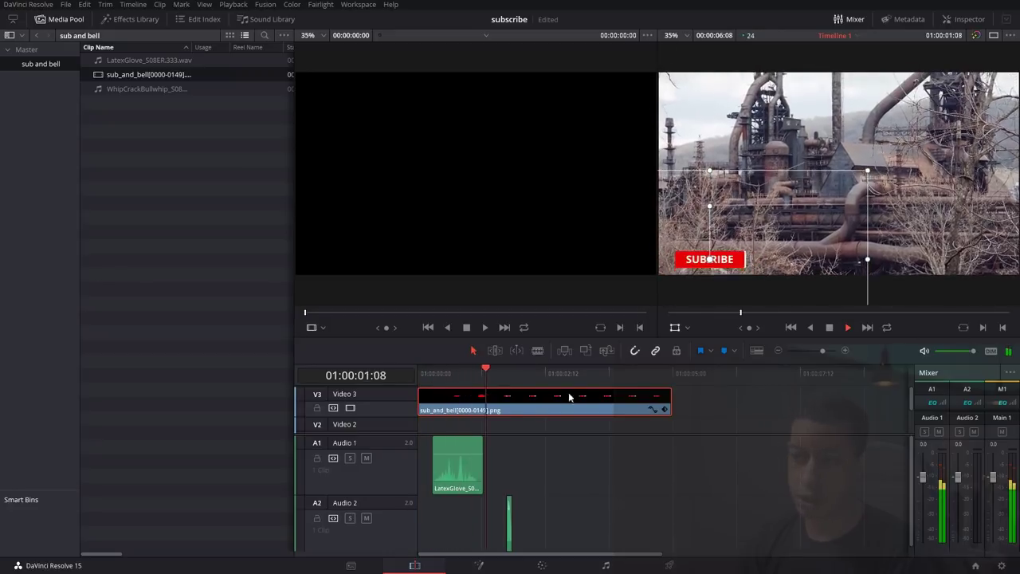